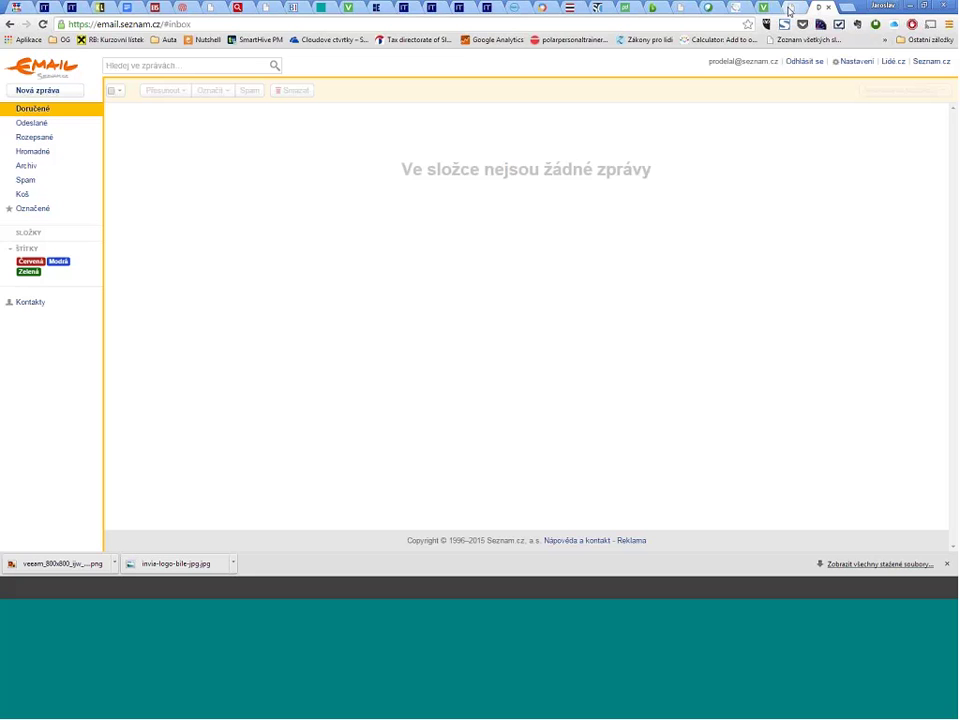
# - Load oldanygroup.cz/go/vcc in the OldanyGroup tab and scroll down to the Veeam Cloud Connect offer
pyautogui.click(742, 10)
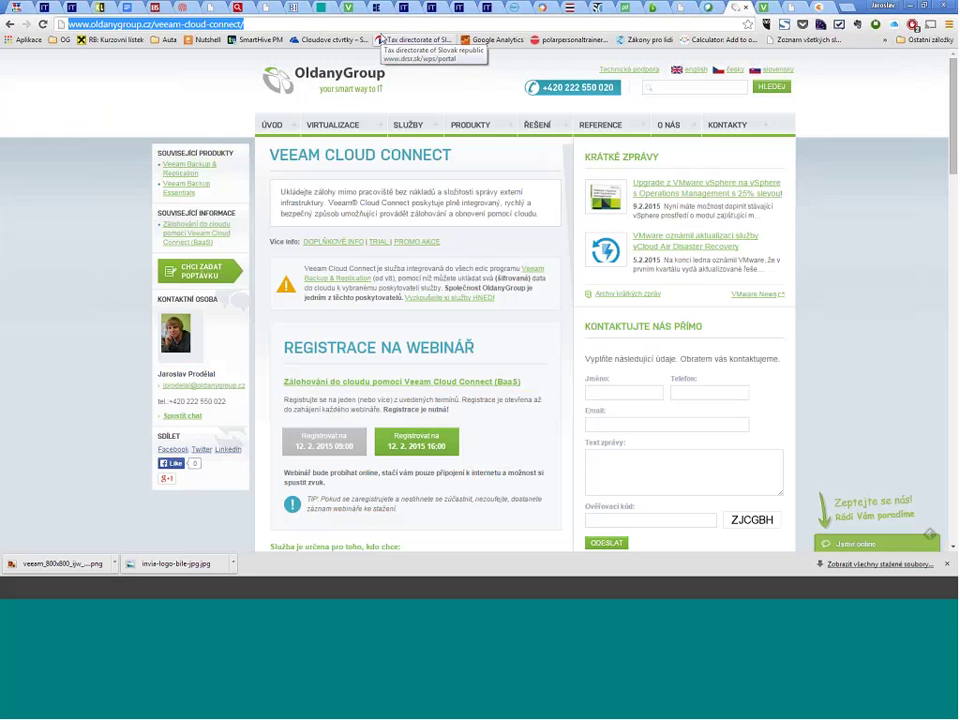
pyautogui.write('oldanygroup')
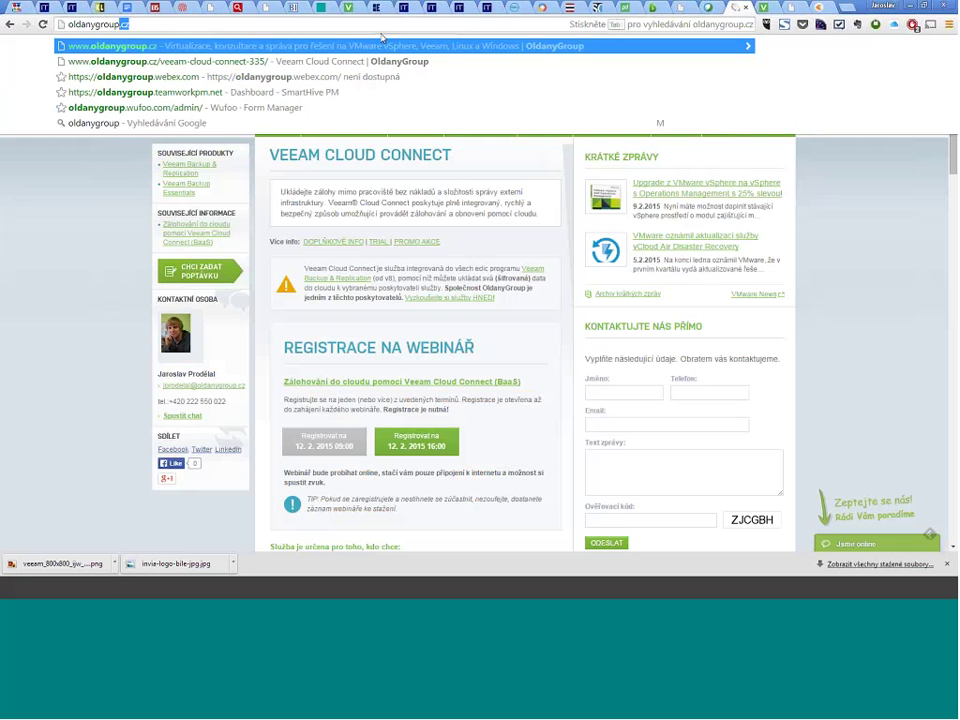
pyautogui.write('.cz/go/vcc')
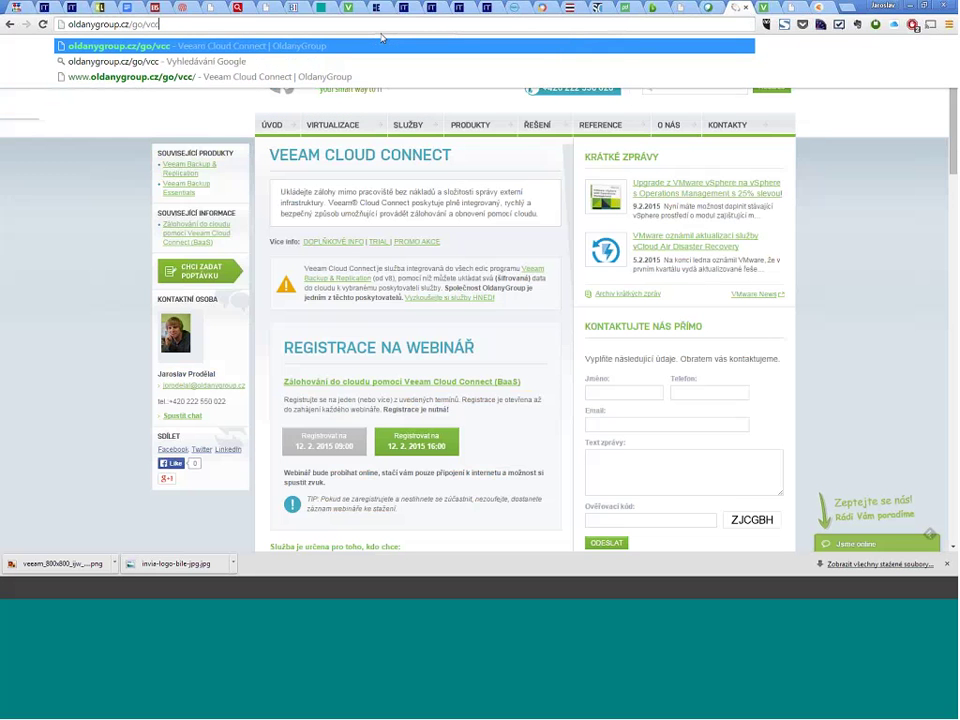
pyautogui.press('Return')
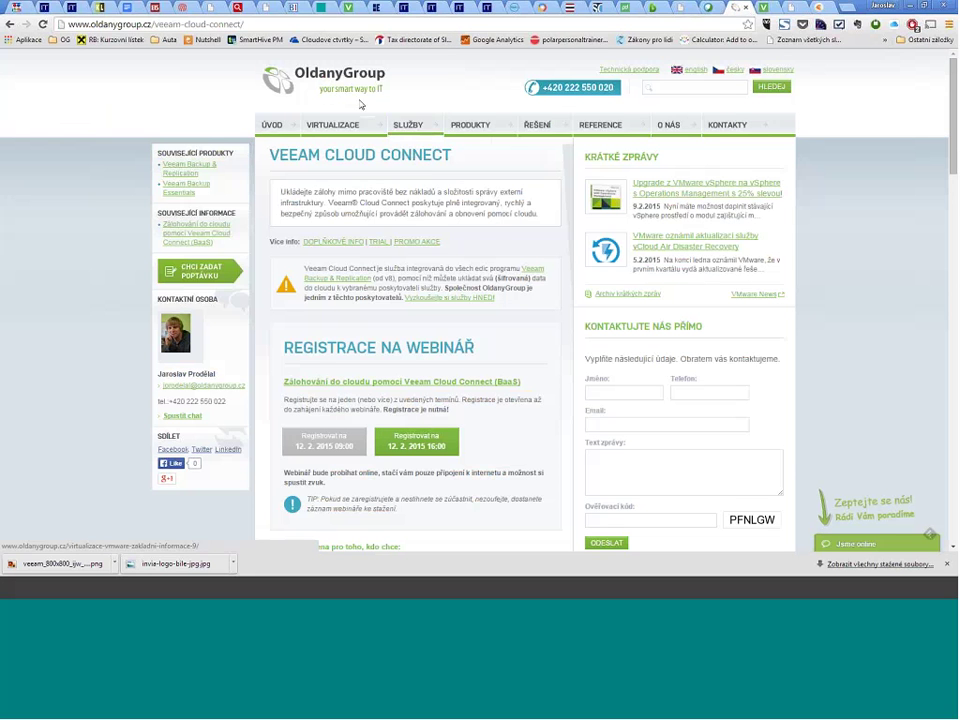
pyautogui.scroll(-5, 543, 140)
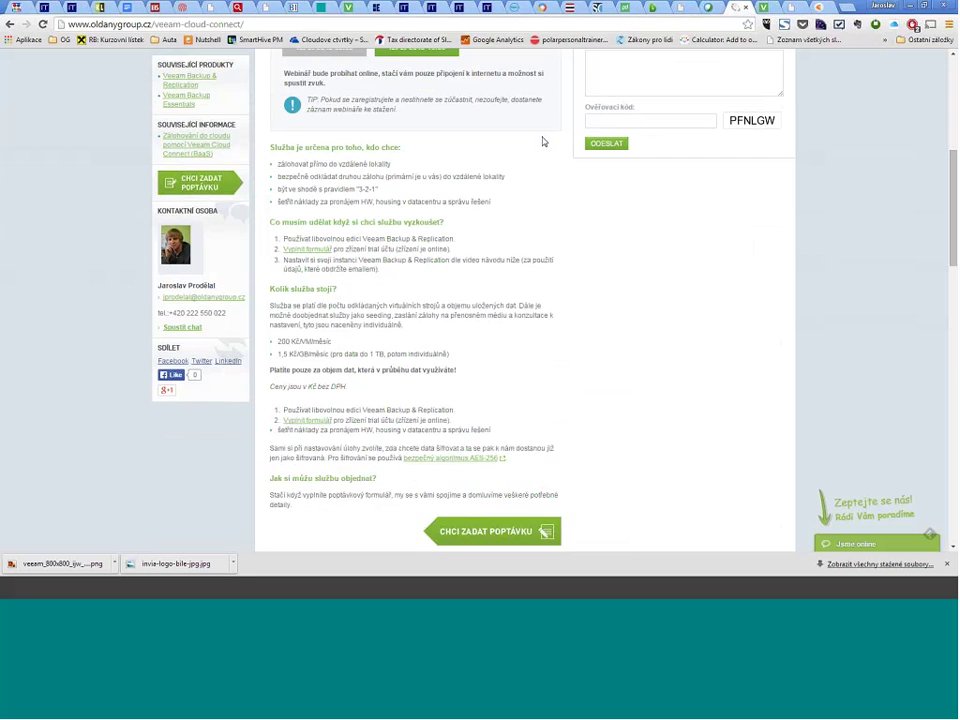
pyautogui.scroll(-15, 543, 142)
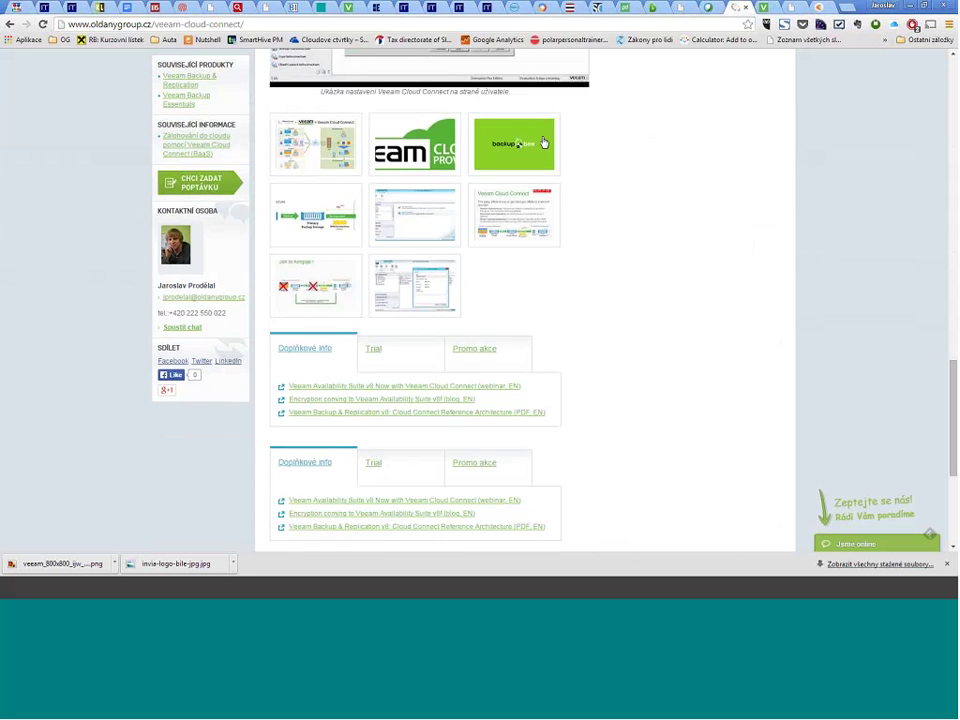
pyautogui.scroll(-3, 543, 143)
# - Open the Trial form and enter the first name and surname
pyautogui.click(374, 175)
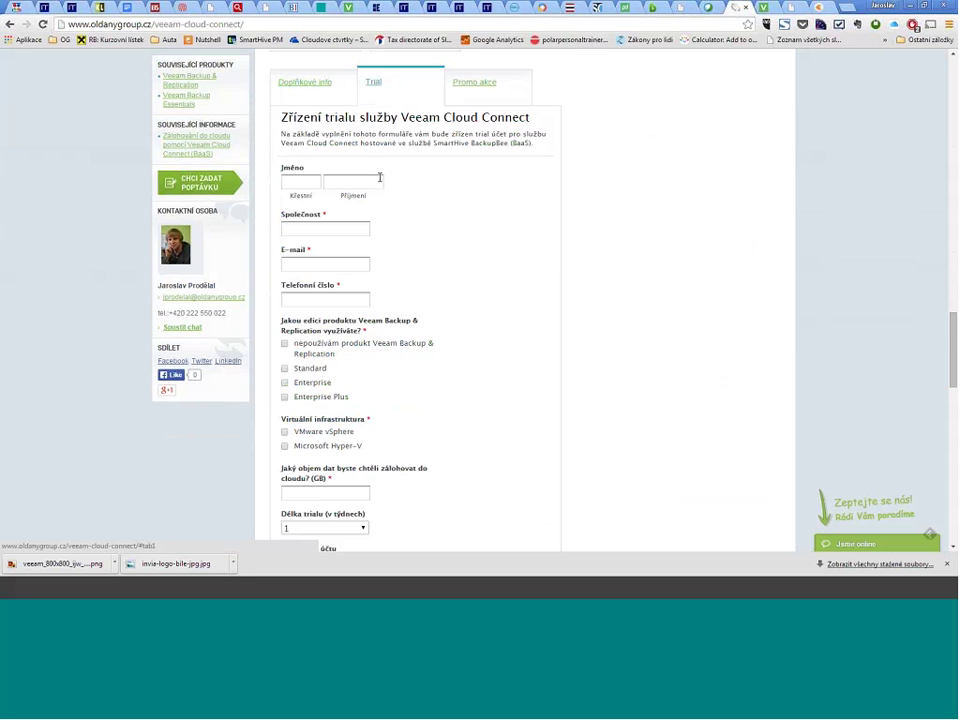
pyautogui.click(300, 182)
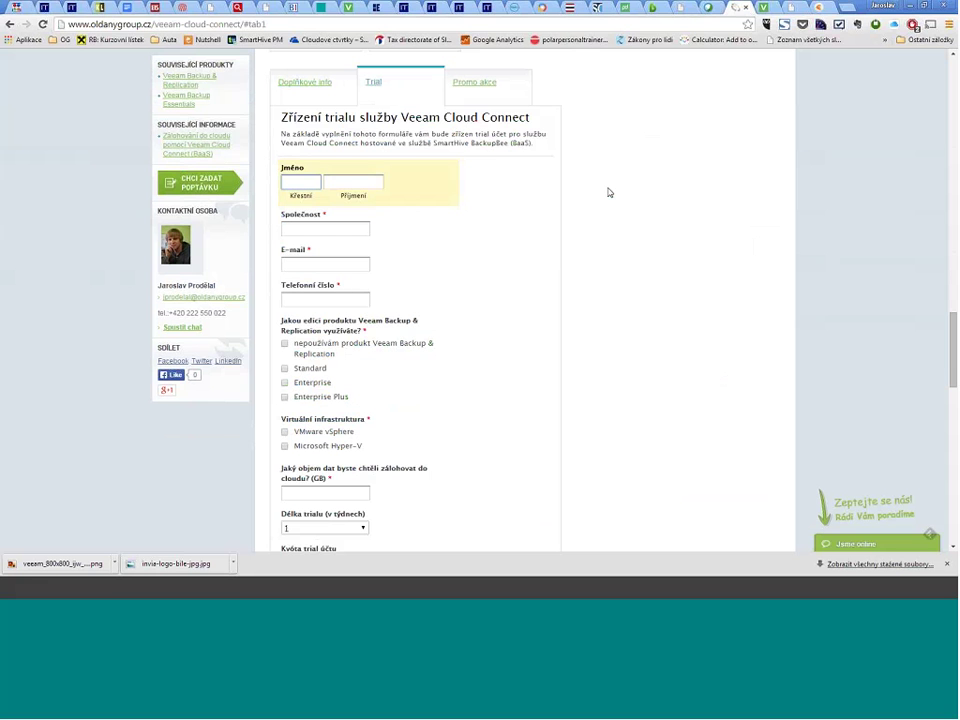
pyautogui.press('Tab')
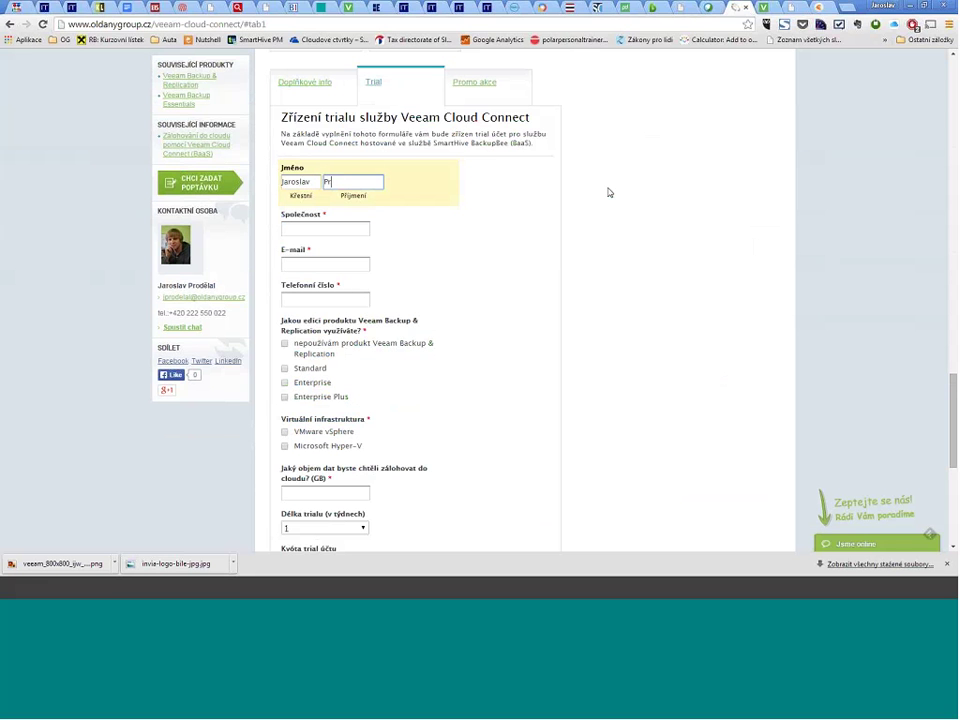
# - Fill in company OldanyGroup s.r.o., the contact's e-mail address and phone number
pyautogui.press('Tab')
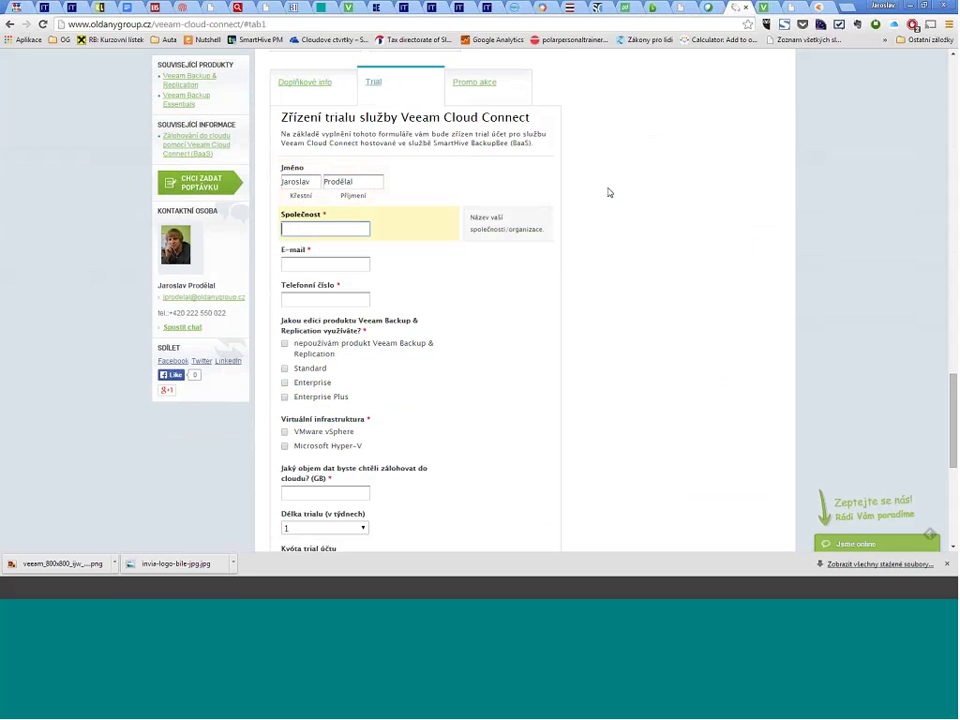
pyautogui.write('OldanyGroup s.r.o.')
pyautogui.press('Tab')
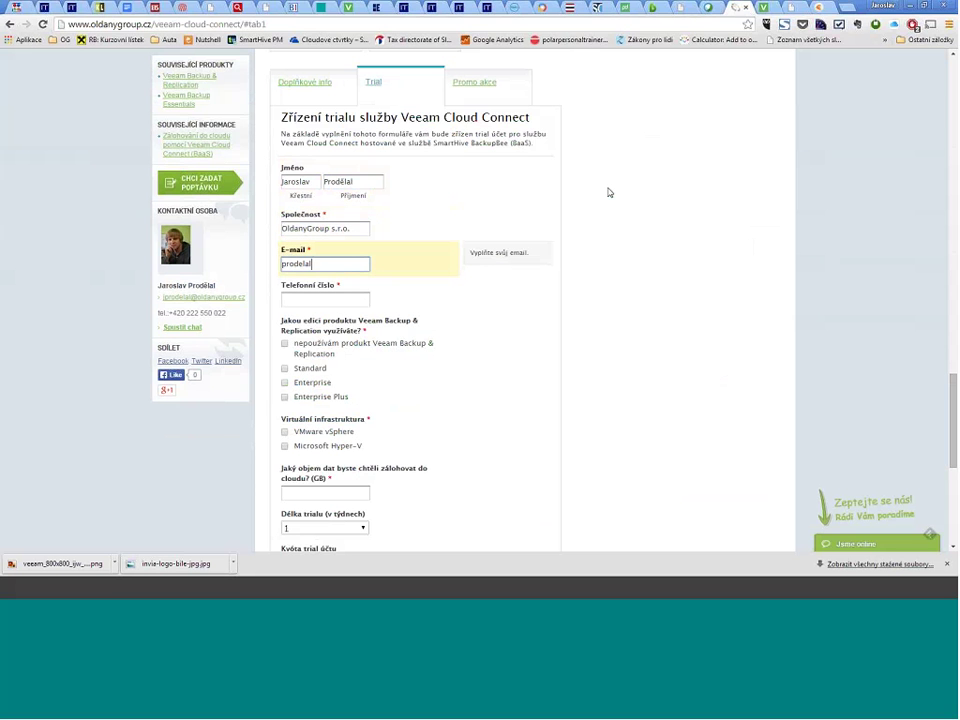
pyautogui.press('Tab')
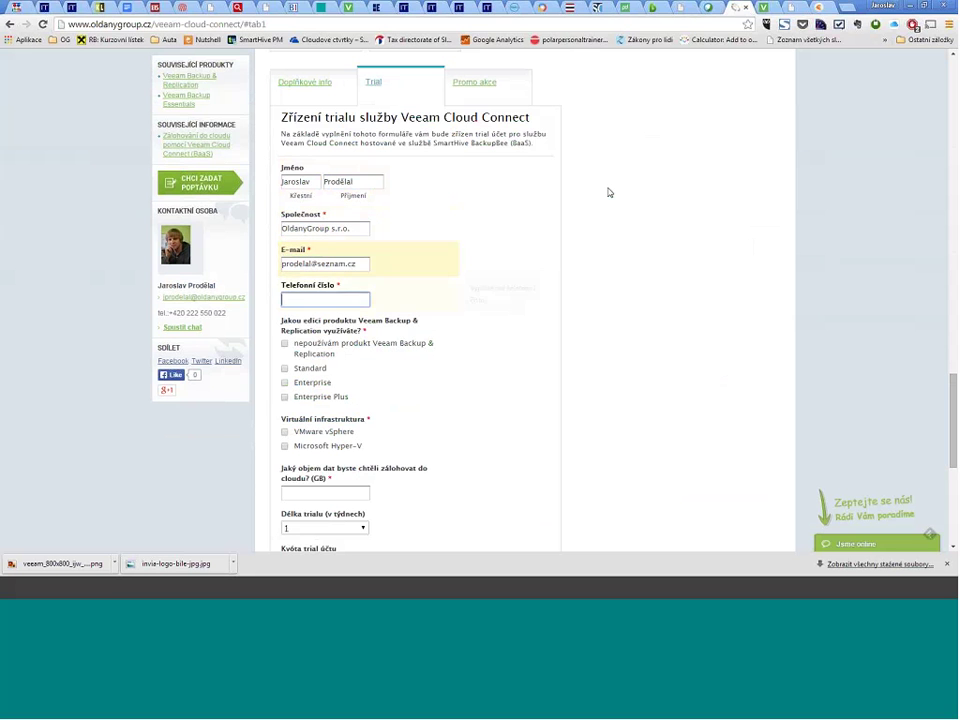
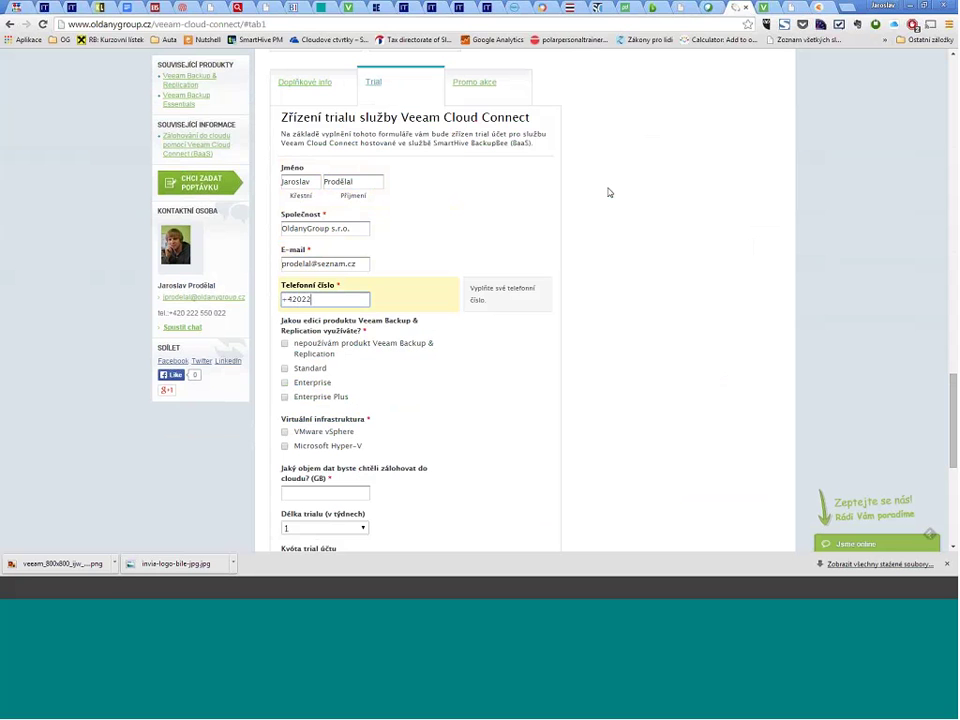
pyautogui.moveTo(339, 358)
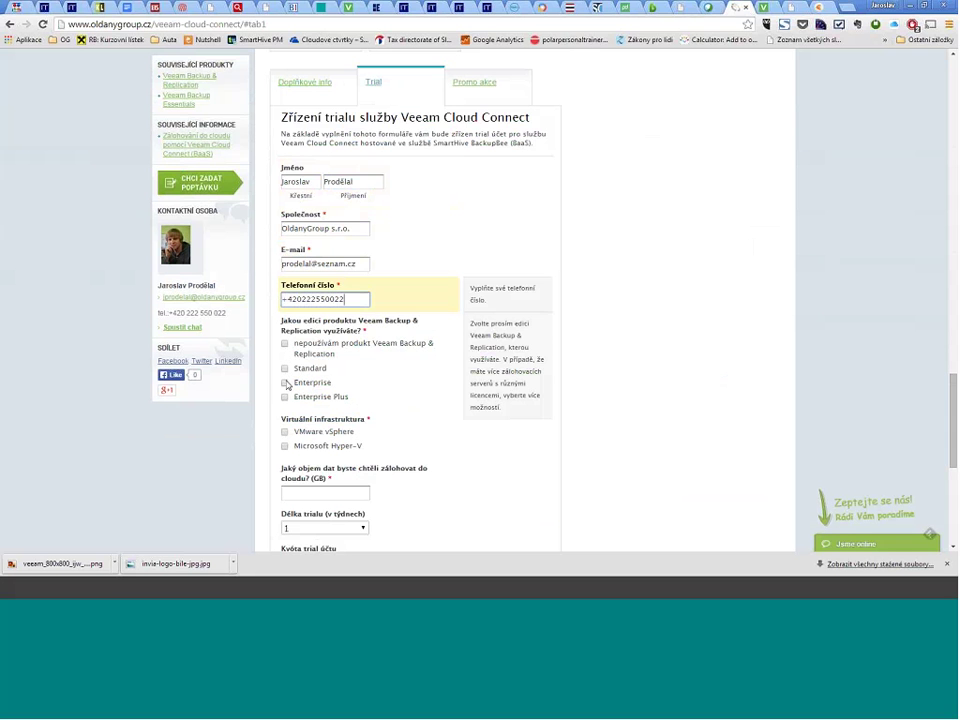
# - Tick Standard as the edition and VMware vSphere as the virtual infrastructure
pyautogui.click(285, 368)
pyautogui.scroll(-2, 451, 359)
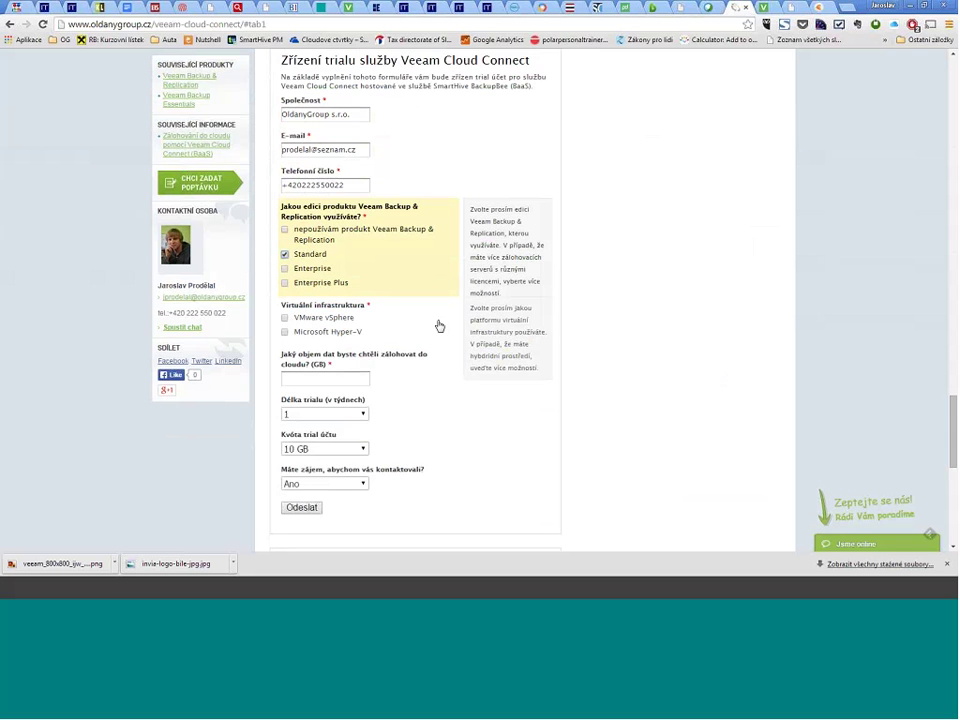
pyautogui.click(286, 319)
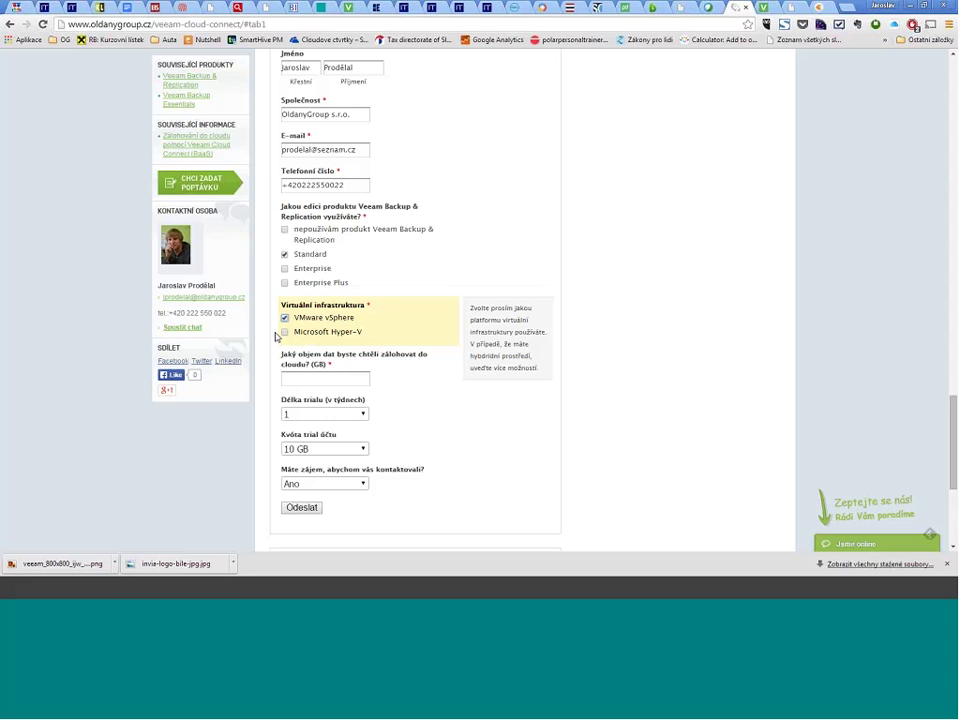
pyautogui.click(330, 378)
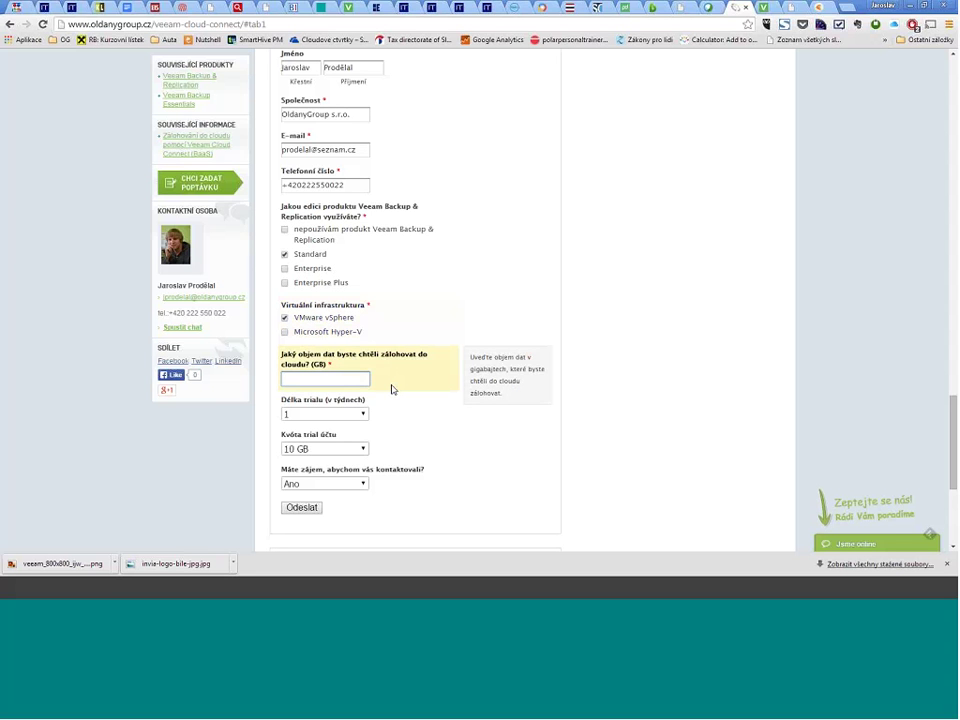
# - Set the trial length to 2 weeks and change the backup data volume from 10 to 50 GB
pyautogui.write('10')
pyautogui.press('Tab')
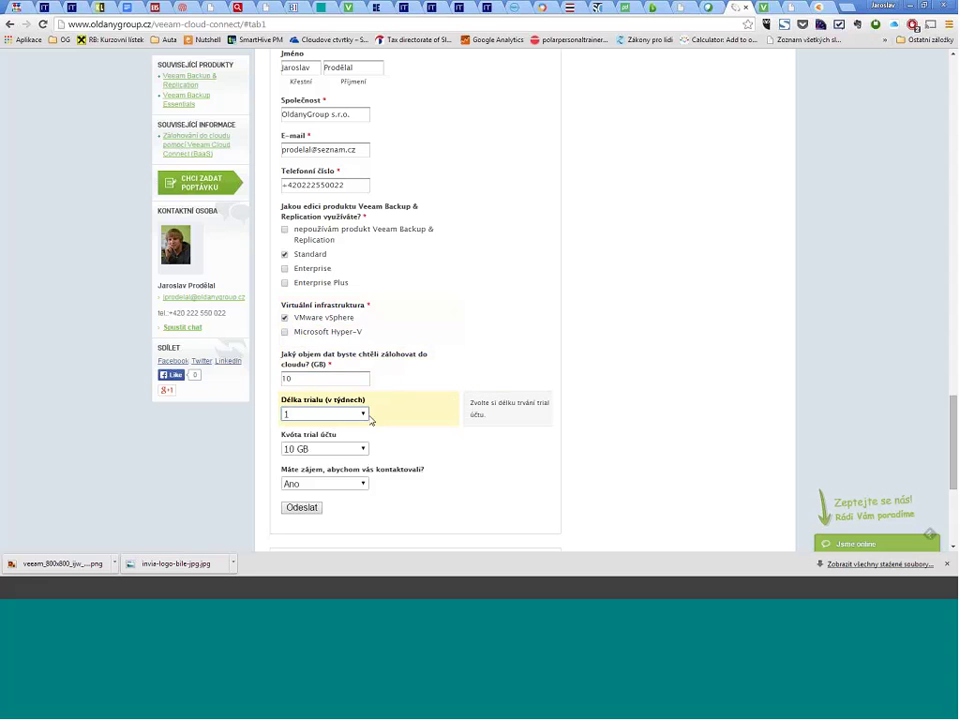
pyautogui.click(352, 416)
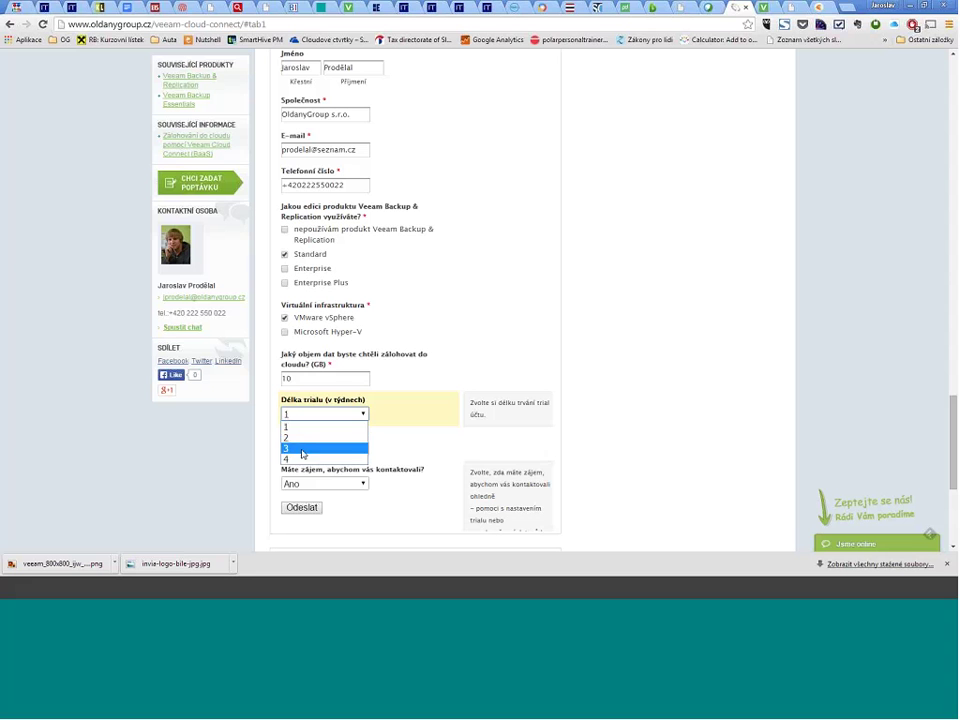
pyautogui.click(300, 437)
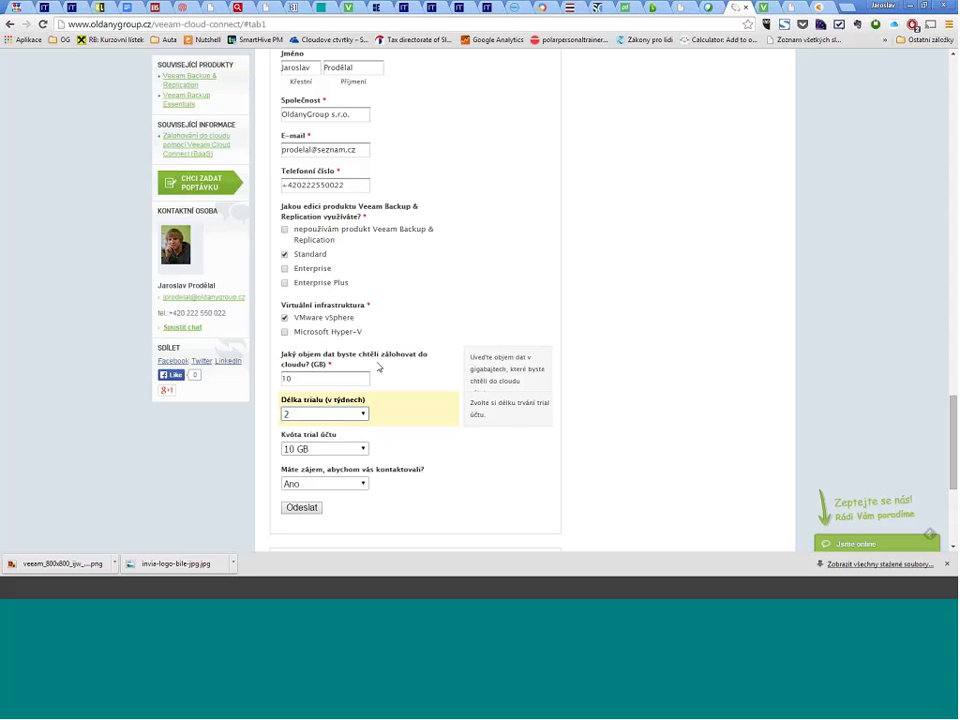
pyautogui.click(306, 418)
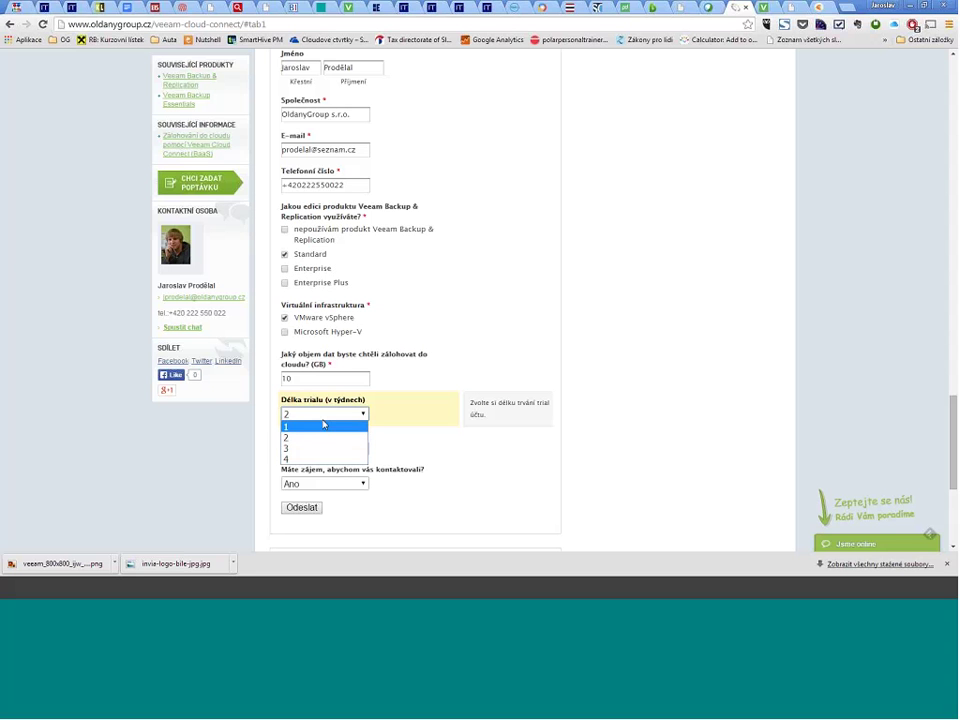
pyautogui.click(314, 441)
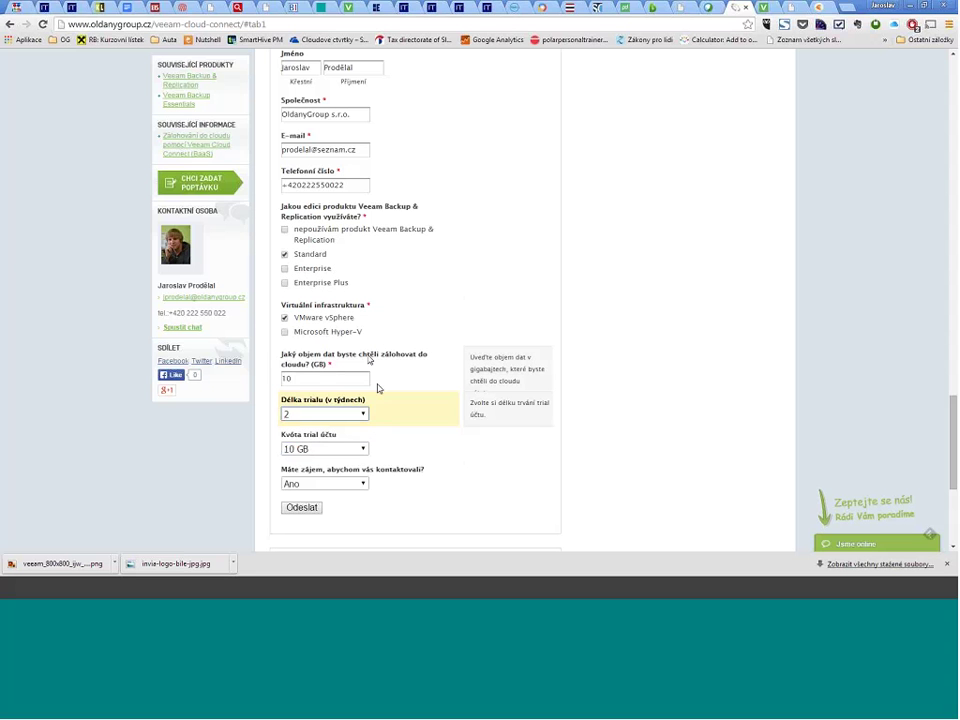
pyautogui.click(300, 378)
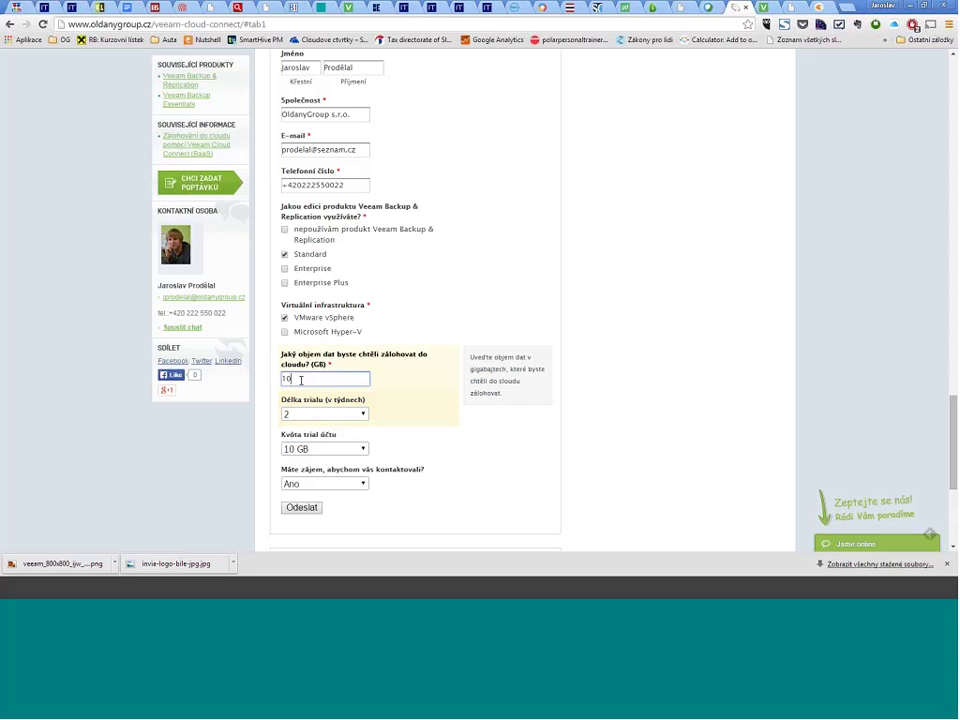
pyautogui.press('BackSpace')
pyautogui.press('BackSpace')
pyautogui.write('50')
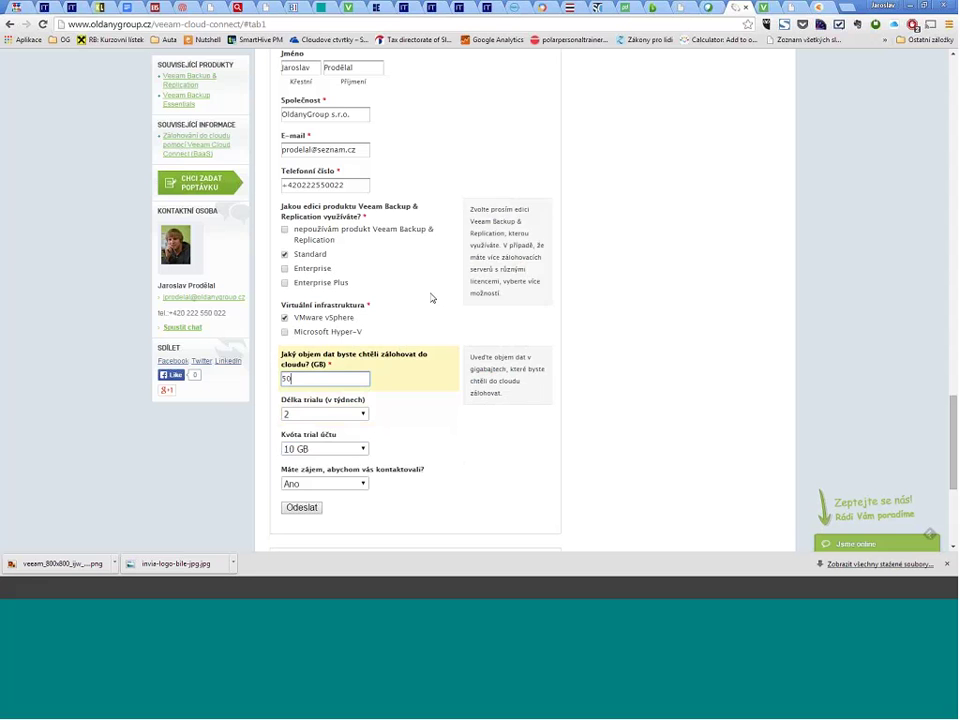
pyautogui.scroll(-1, 432, 298)
# - Set the trial account quota to 20 GB
pyautogui.click(328, 392)
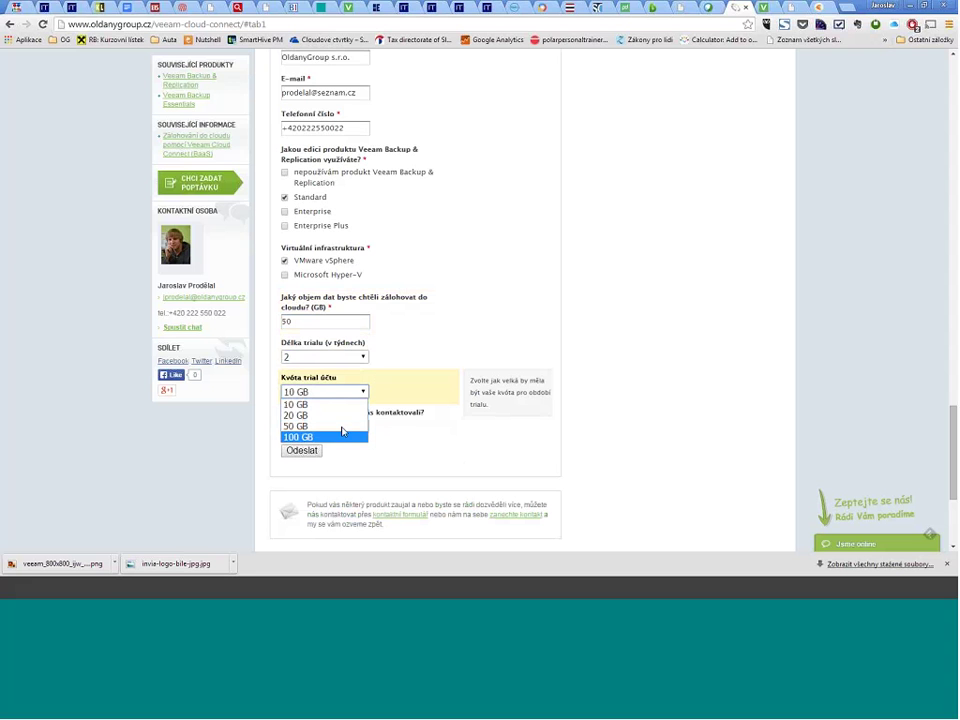
pyautogui.click(349, 397)
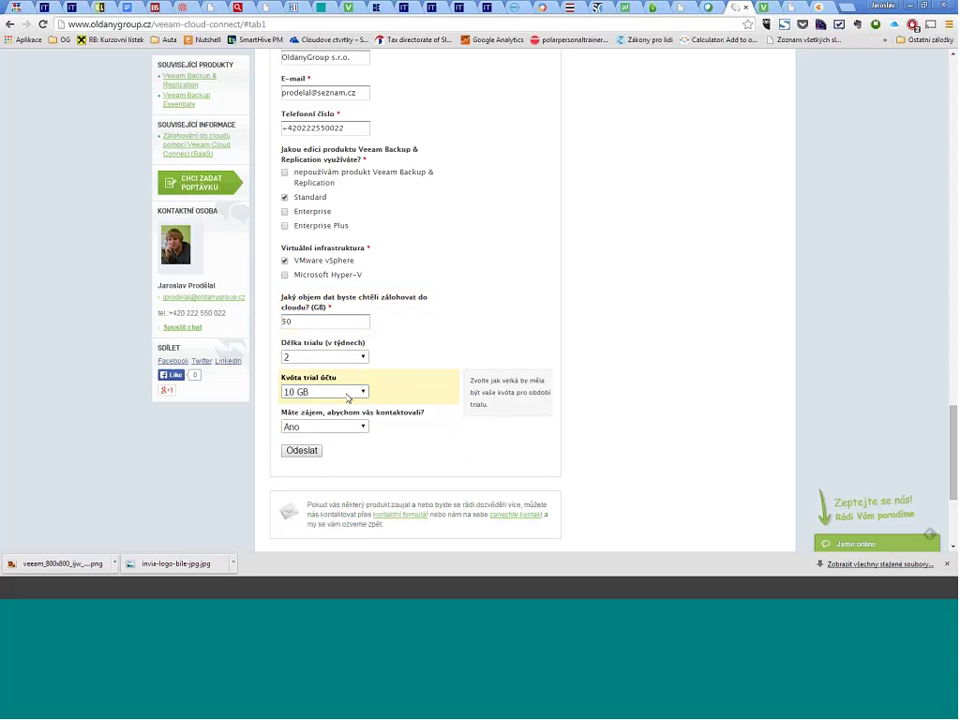
pyautogui.click(338, 397)
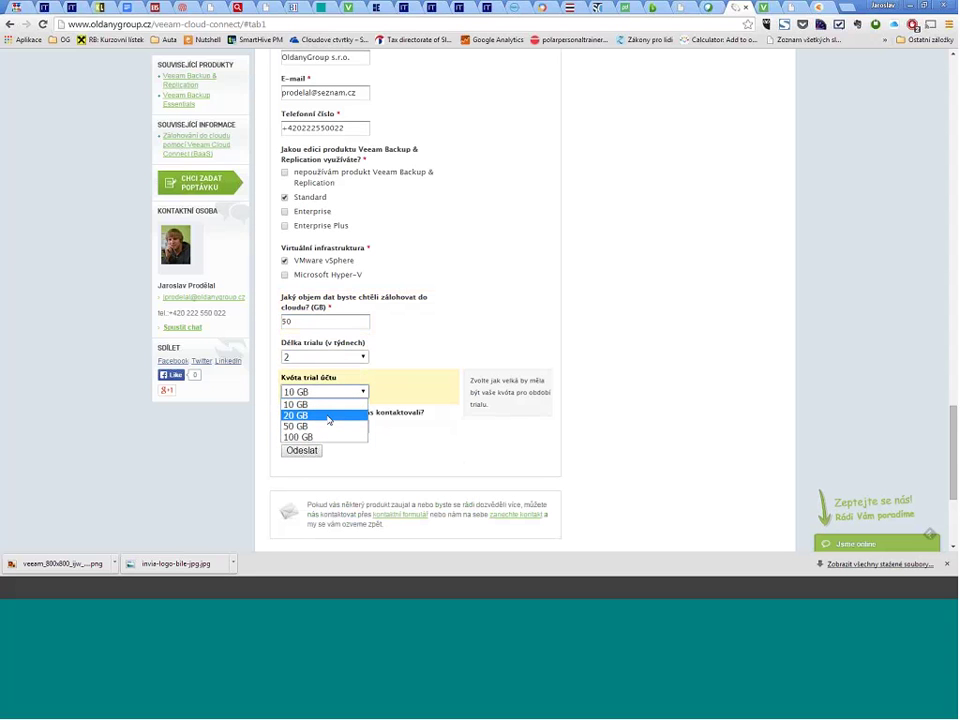
pyautogui.click(328, 418)
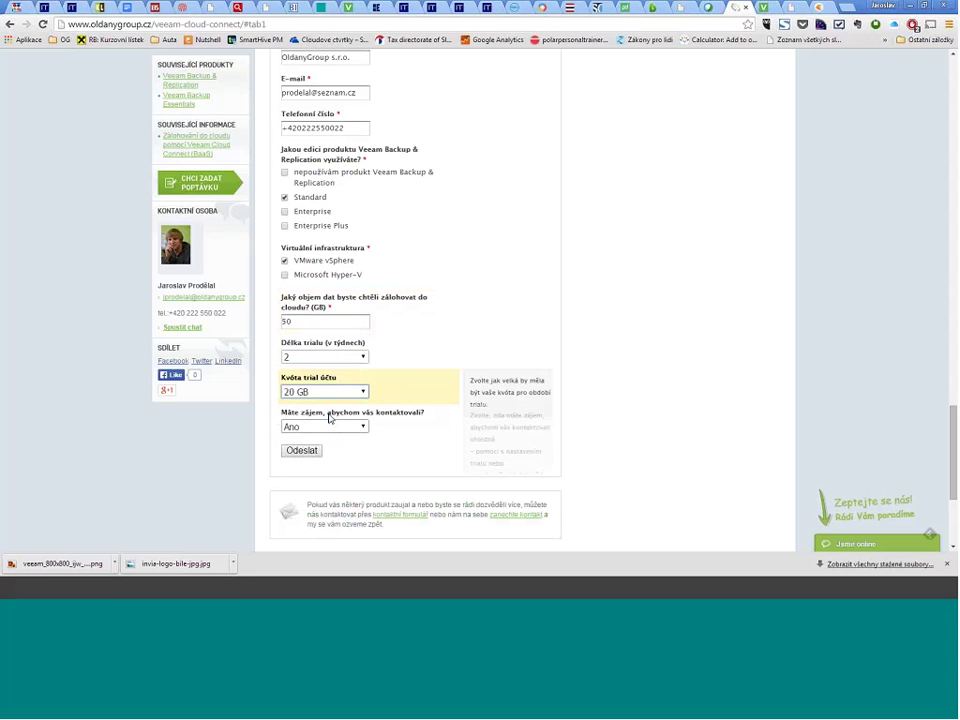
# - Answer Ano to being contacted and submit the trial request with Odeslat
pyautogui.click(363, 425)
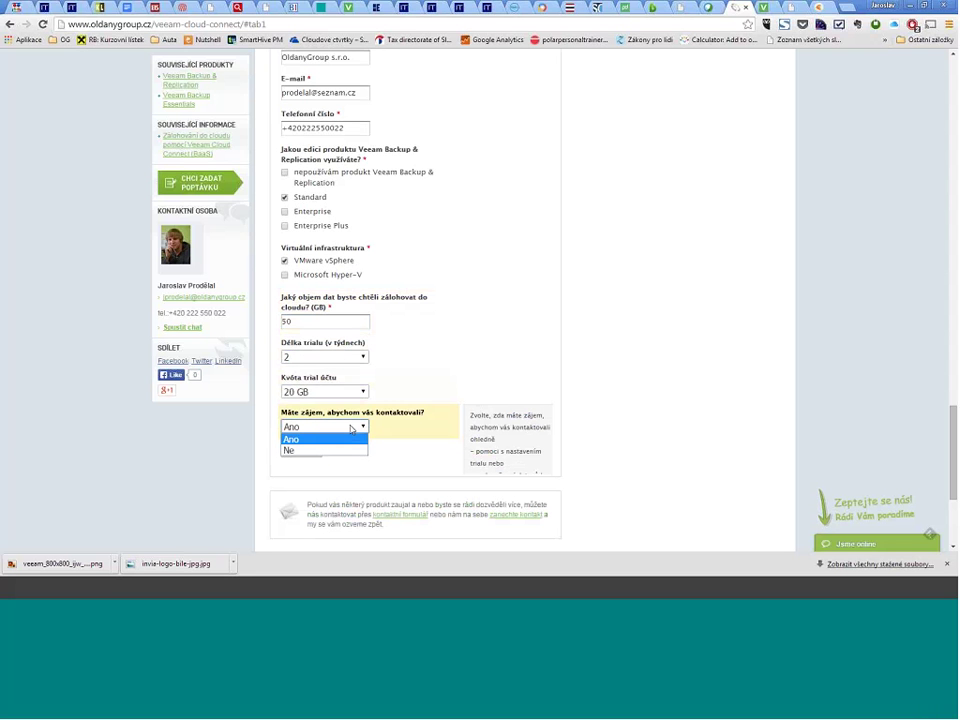
pyautogui.click(296, 450)
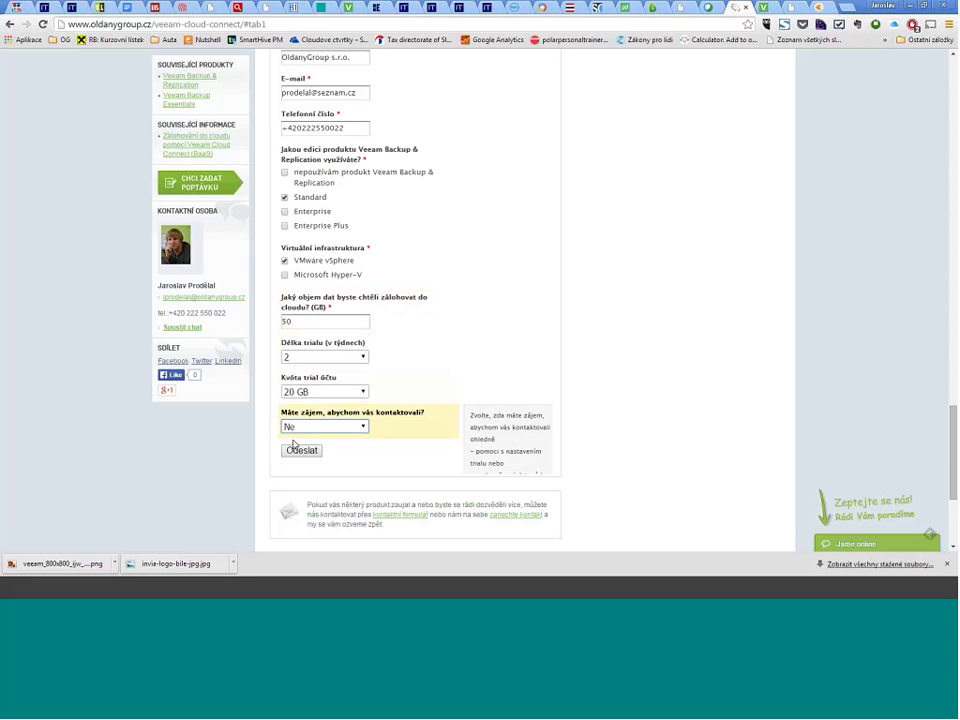
pyautogui.click(300, 433)
pyautogui.click(292, 439)
pyautogui.click(300, 427)
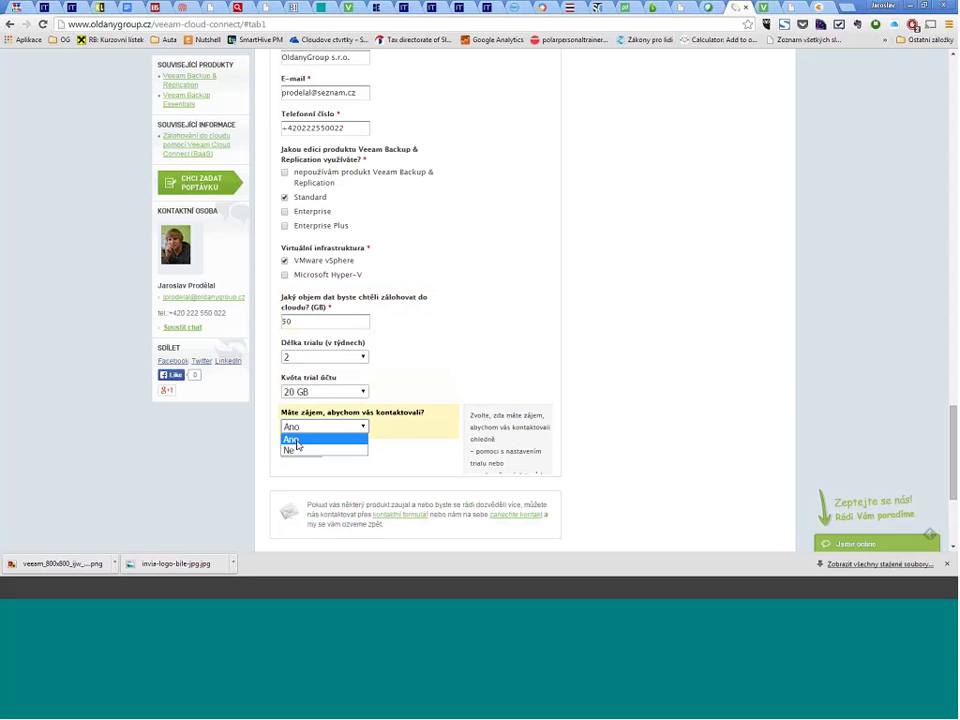
pyautogui.click(293, 439)
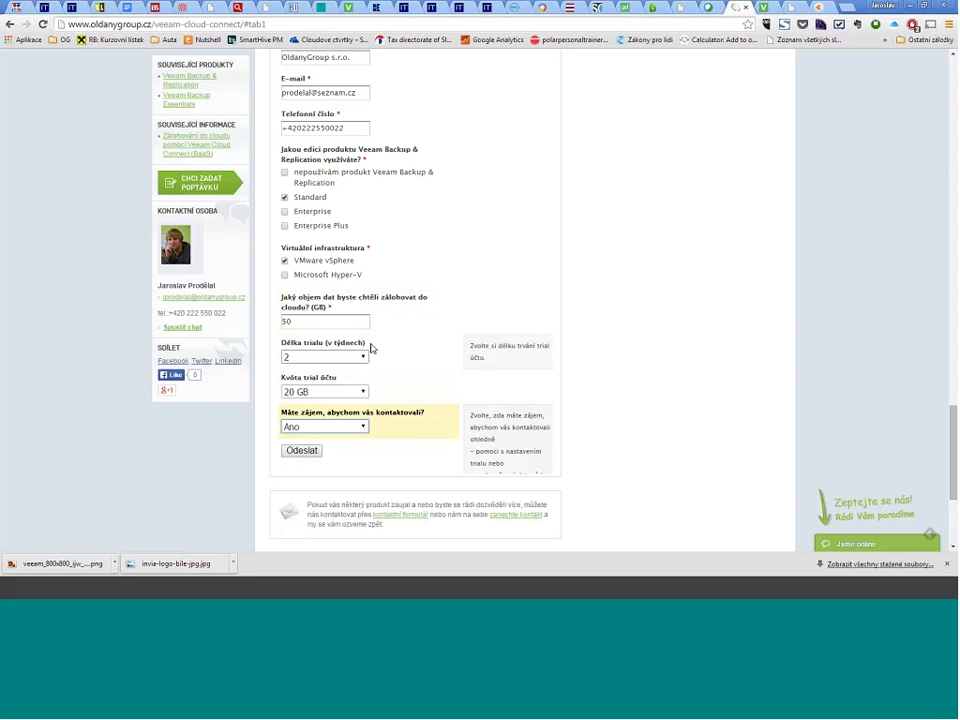
pyautogui.click(303, 452)
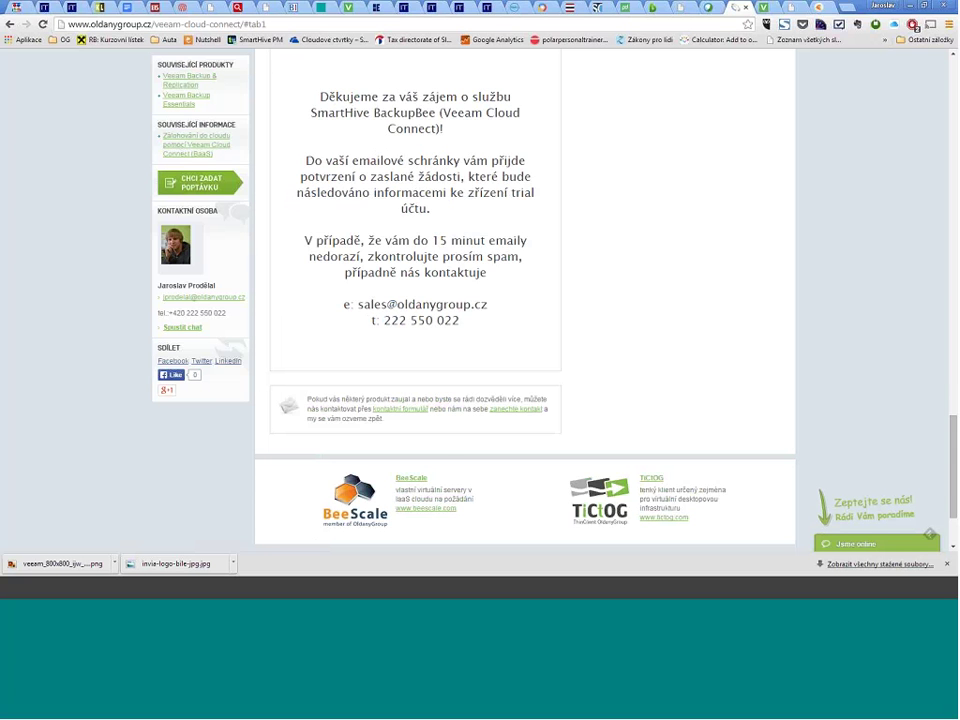
# - Read the 'Zřízení trialu služby Veeam Cloud Connect' email in Seznam, then return to the inbox
pyautogui.scroll(2, 550, 340)
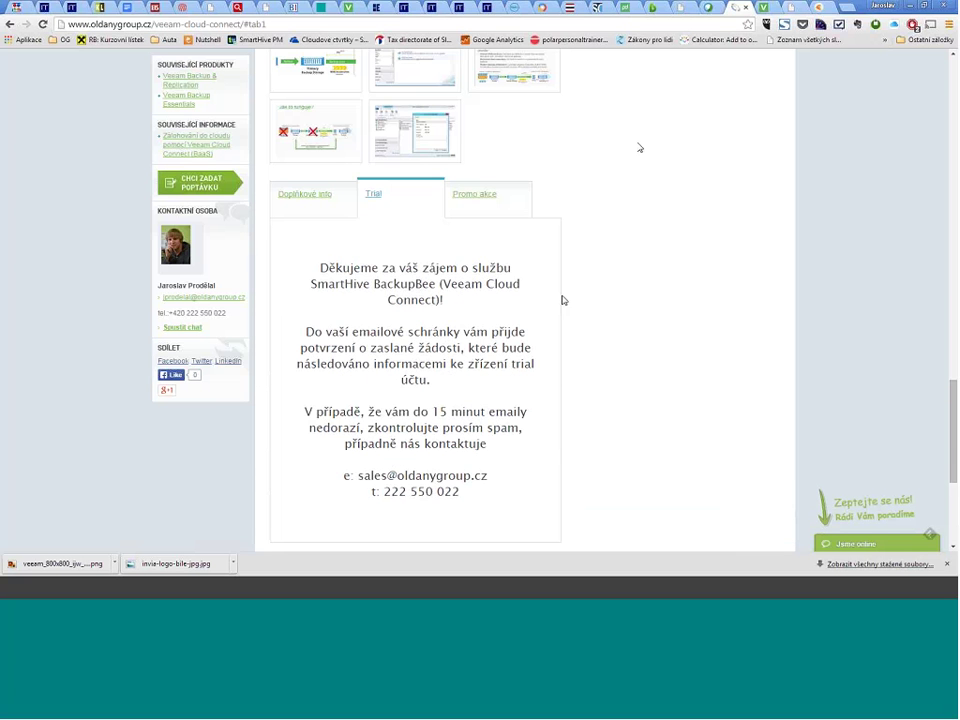
pyautogui.click(620, 7)
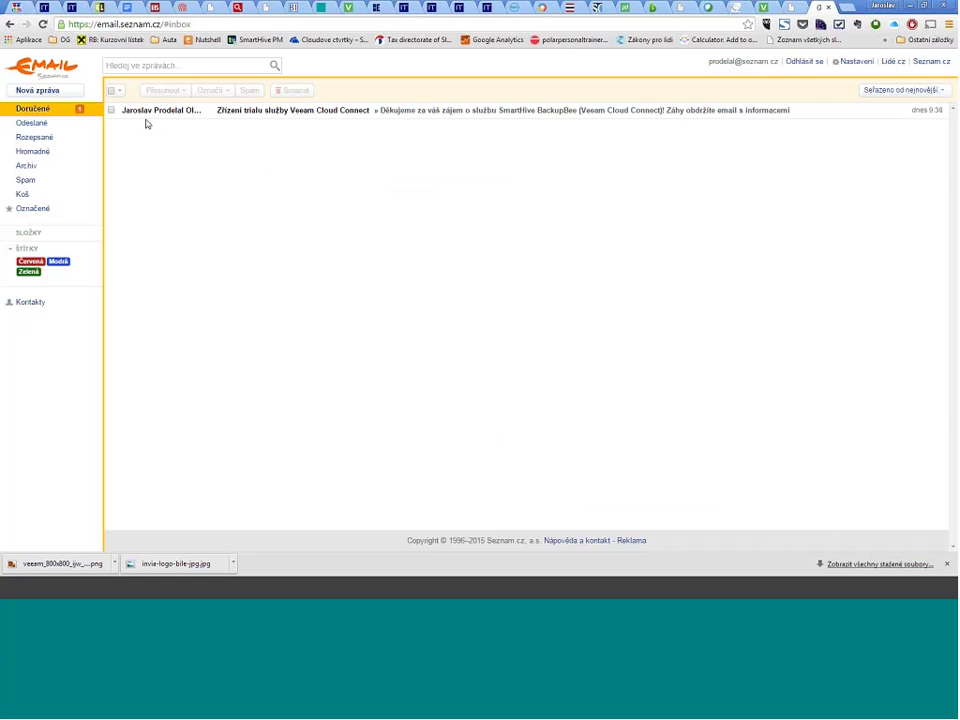
pyautogui.click(222, 111)
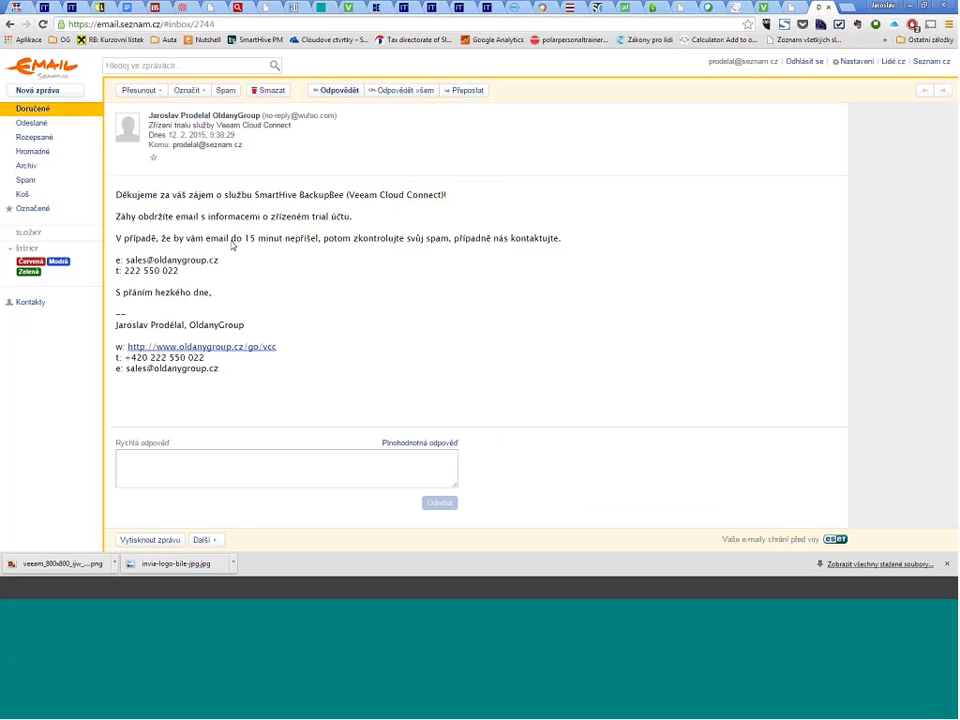
pyautogui.click(35, 109)
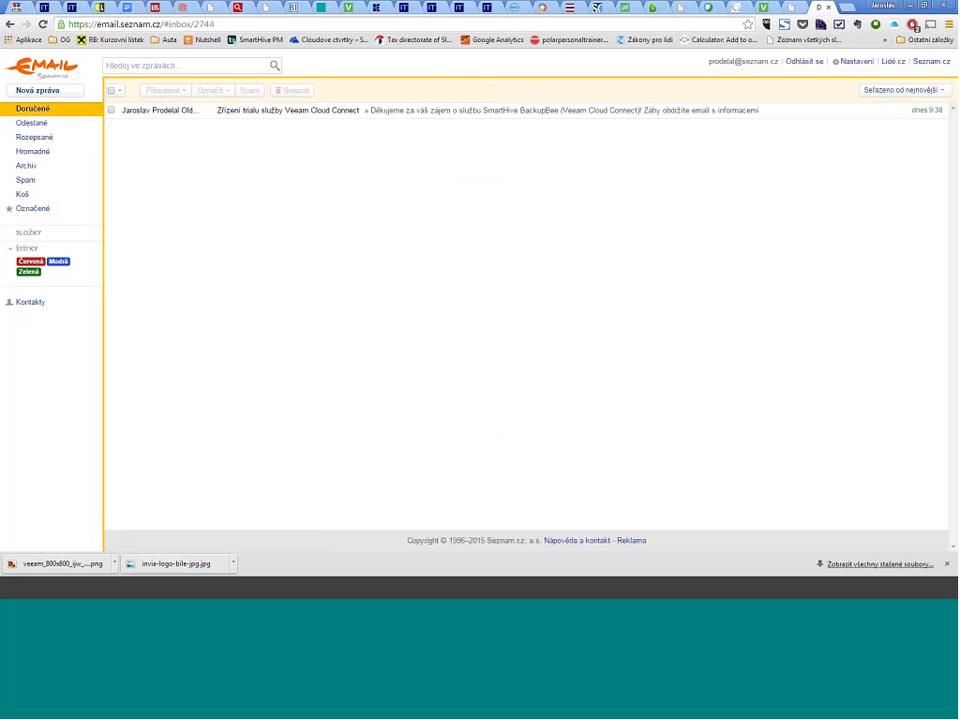
pyautogui.click(265, 111)
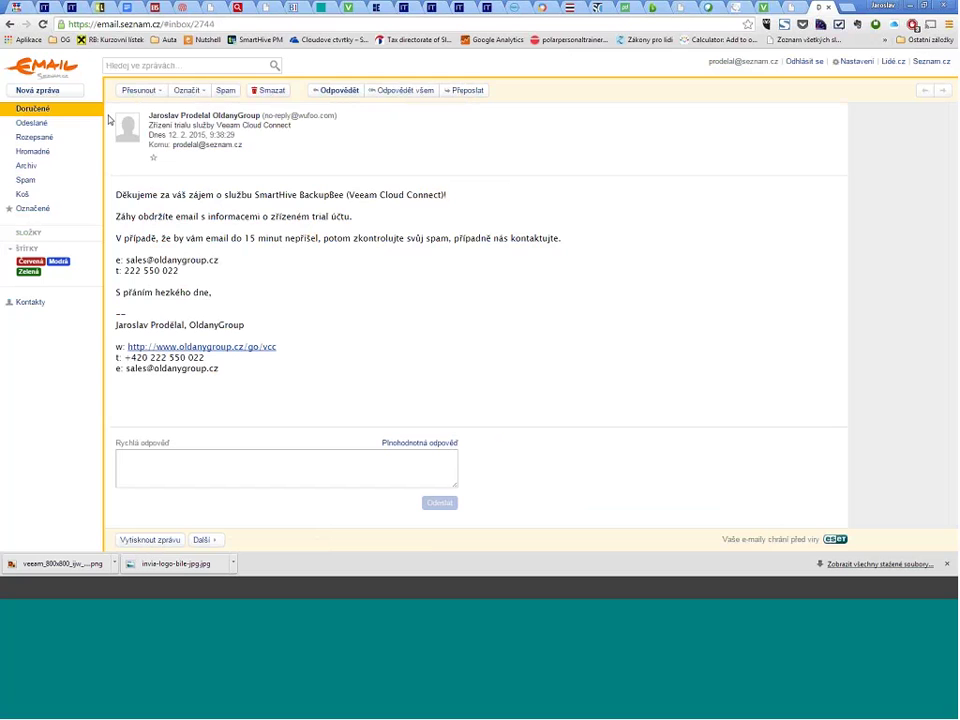
pyautogui.click(43, 108)
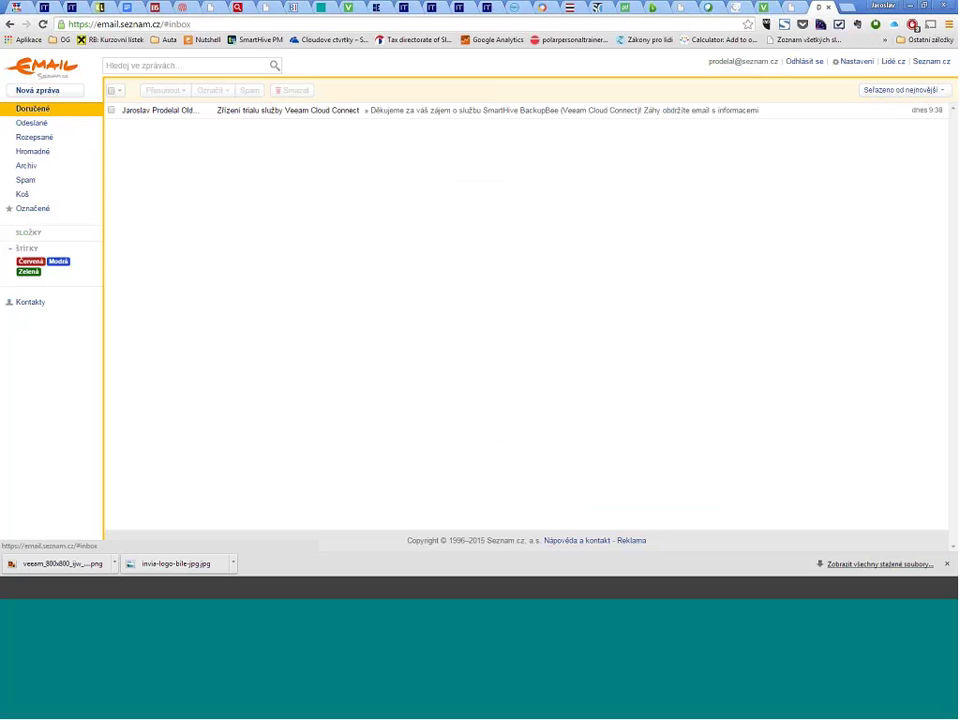
# - Open the 'Trial účet služby Veeam Cloud Connect zřízen' email, load its images, and select the login-to-port details
pyautogui.click(17, 124)
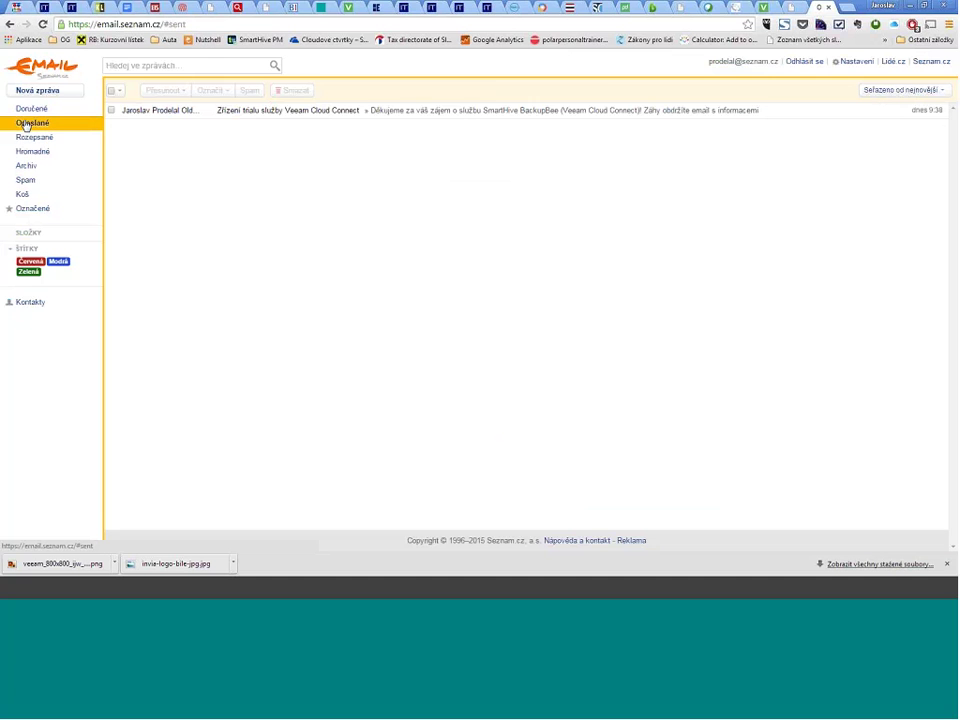
pyautogui.click(20, 108)
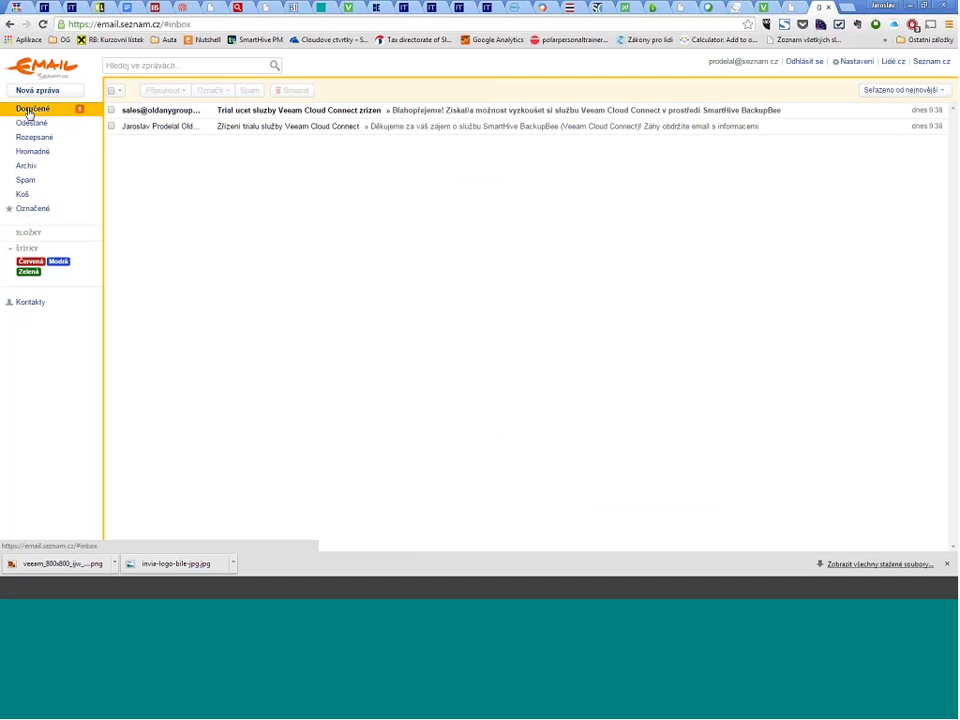
pyautogui.click(259, 114)
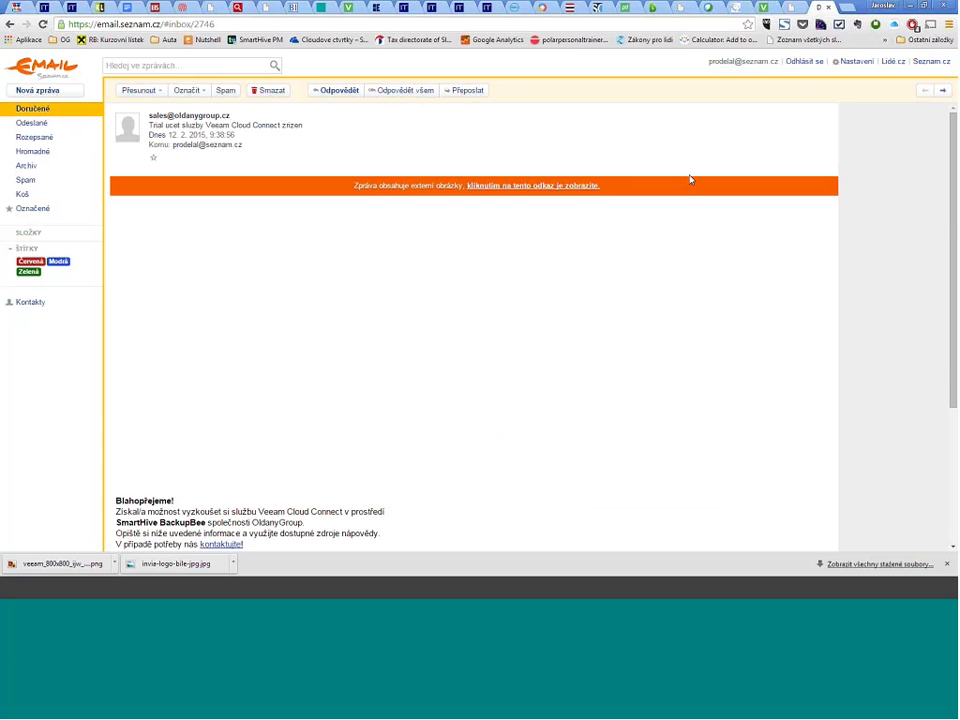
pyautogui.scroll(-3, 690, 179)
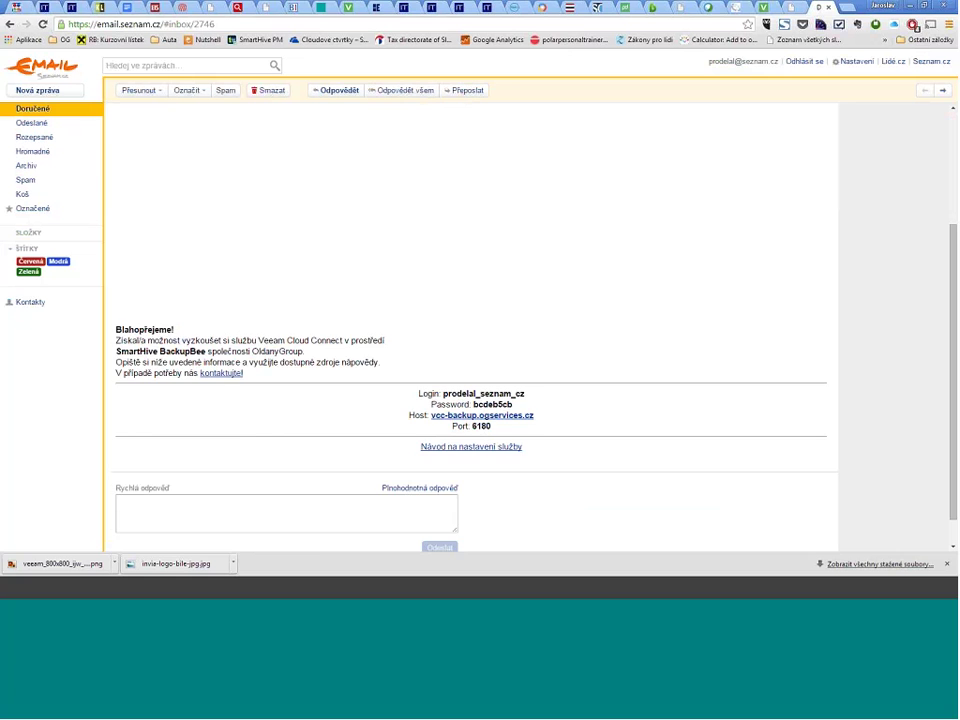
pyautogui.scroll(3, 613, 191)
pyautogui.click(563, 186)
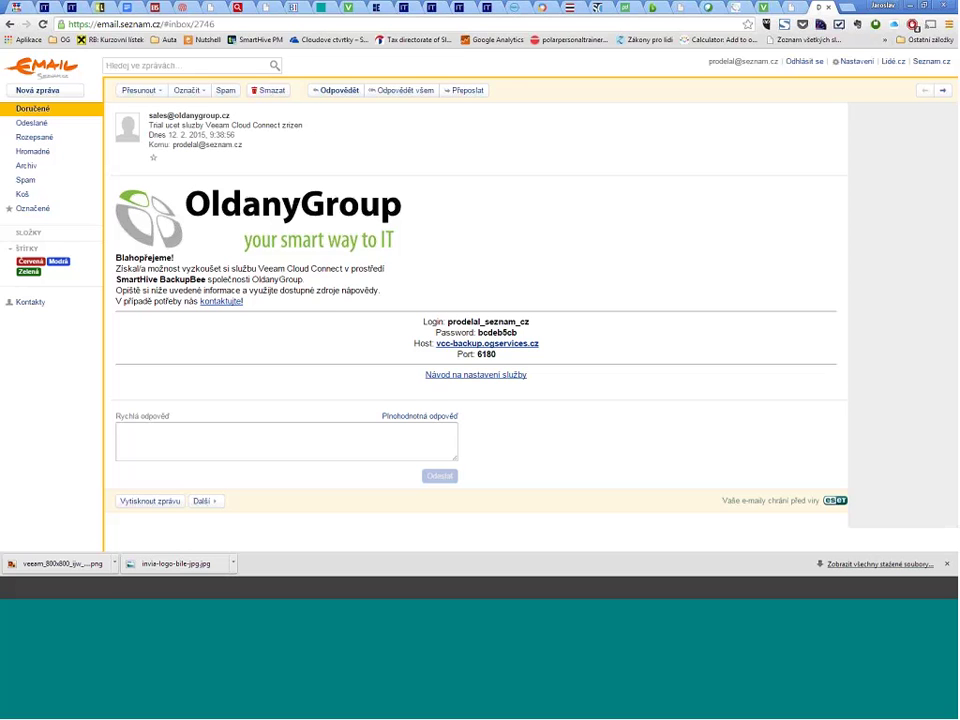
pyautogui.moveTo(422, 321); pyautogui.dragTo(533, 352)
pyautogui.hotkey('ctrl', 'c')
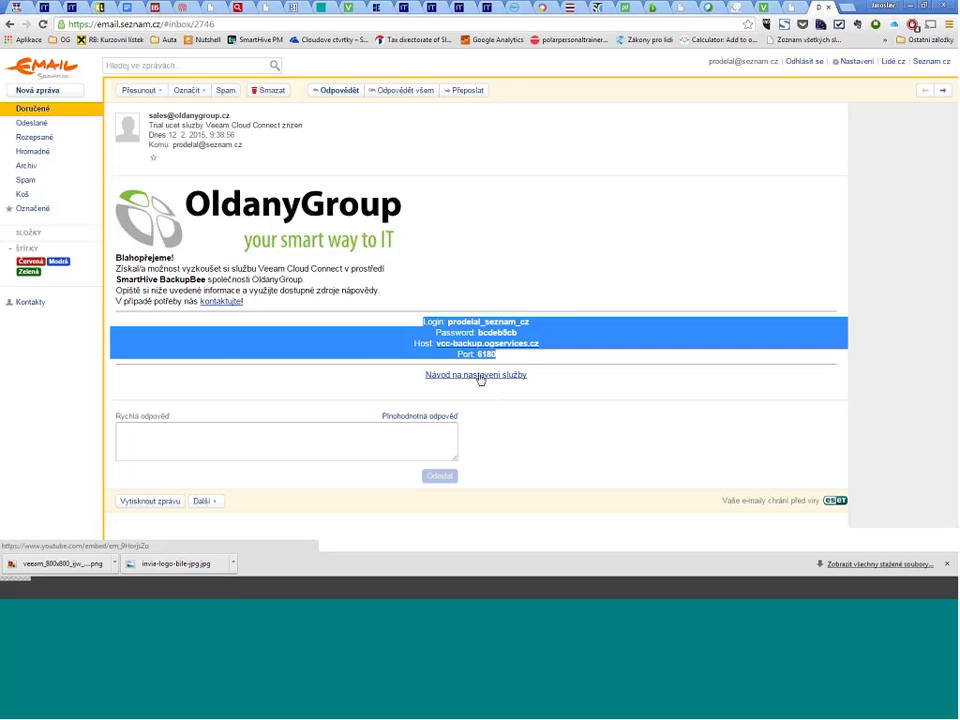
# - Cycle back through the browser tabs to the OldanyGroup trial page and scroll through it
pyautogui.hotkey('ctrl', 'shift', 'Tab')
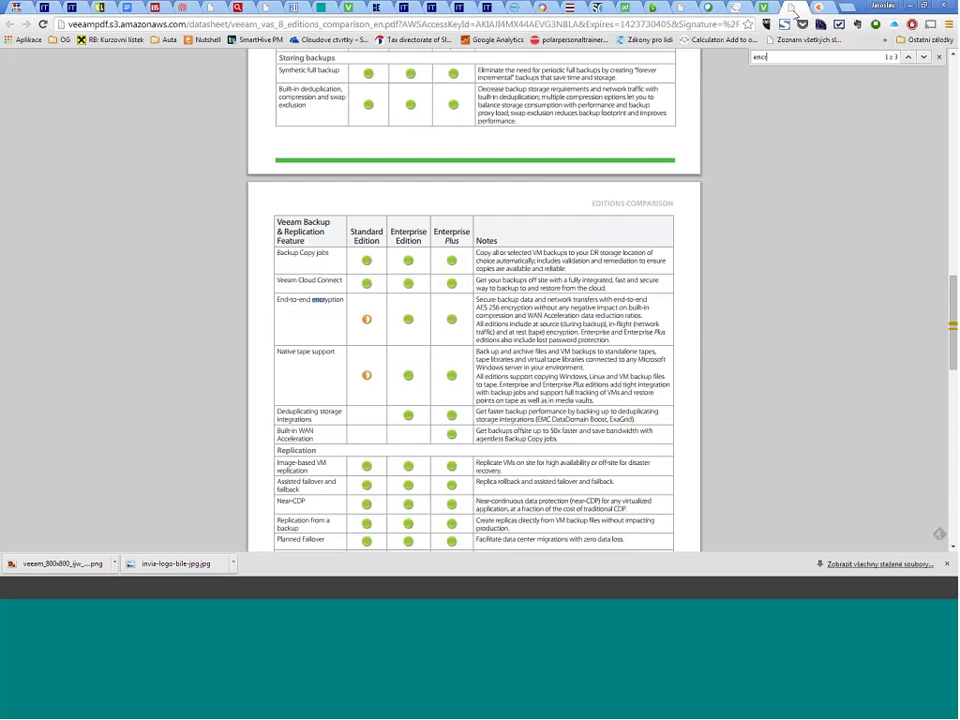
pyautogui.hotkey('ctrl', 'shift', 'Tab')
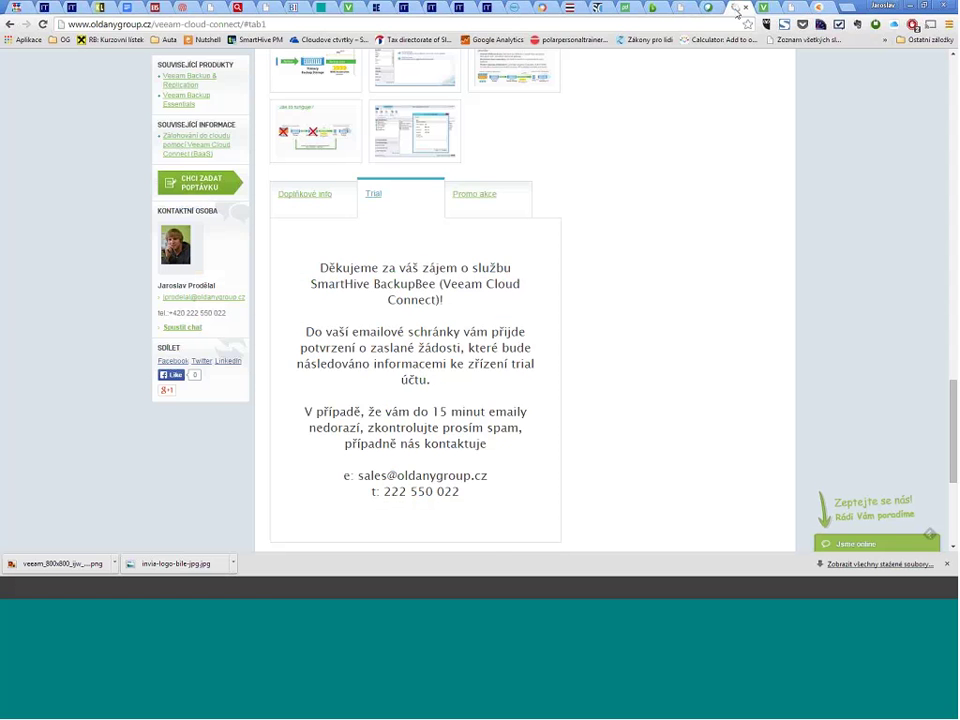
pyautogui.scroll(2, 472, 204)
pyautogui.scroll(10, 627, 259)
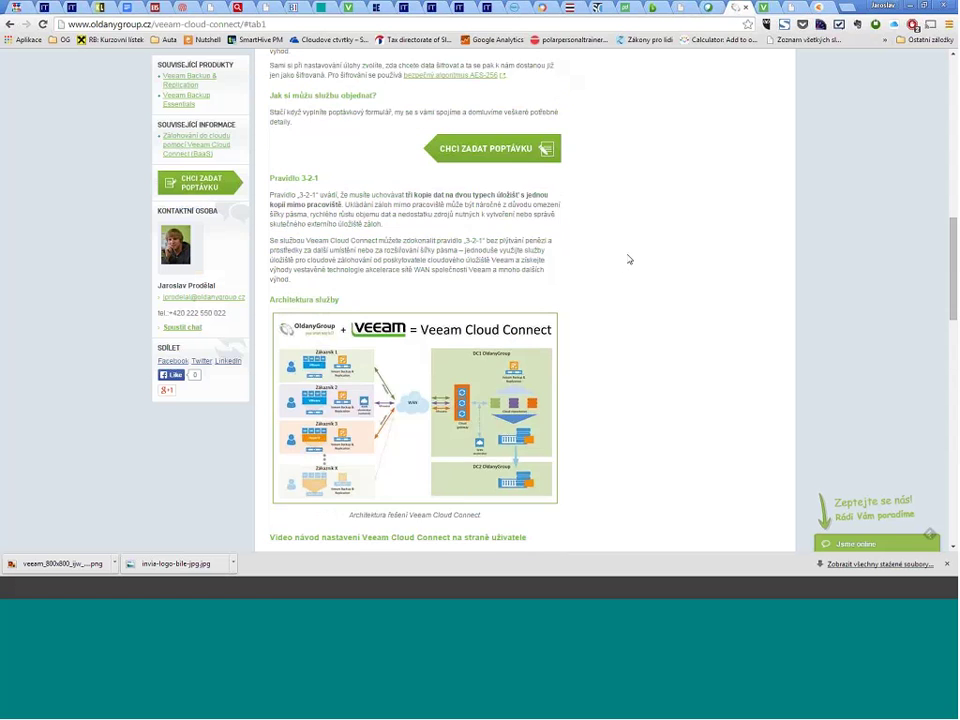
pyautogui.scroll(-5, 627, 262)
pyautogui.scroll(-2, 481, 324)
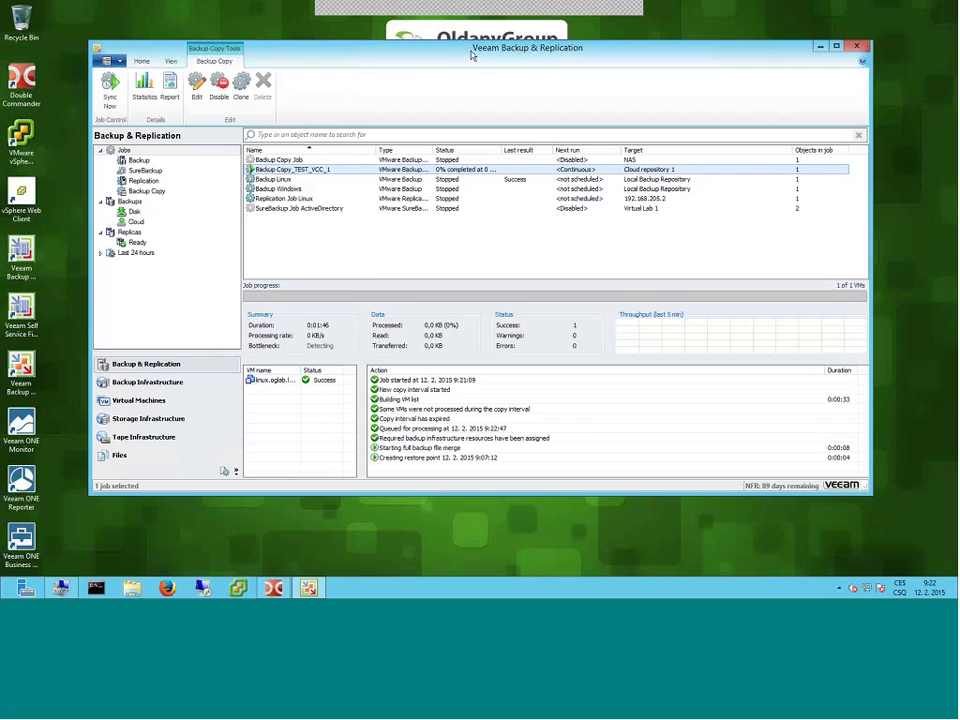
# - Paste the trial login, password, host vcc-backup.ogservices.cz and port 6180 into a new Notepad note beside Veeam
pyautogui.moveTo(432, 53); pyautogui.dragTo(459, 62)
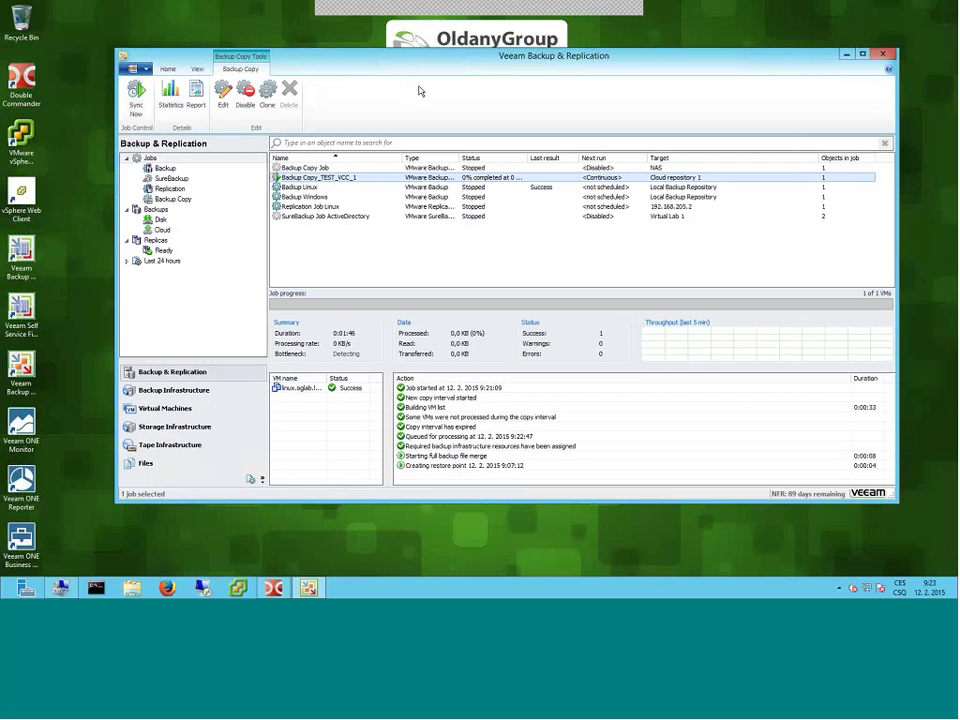
pyautogui.click(210, 543)
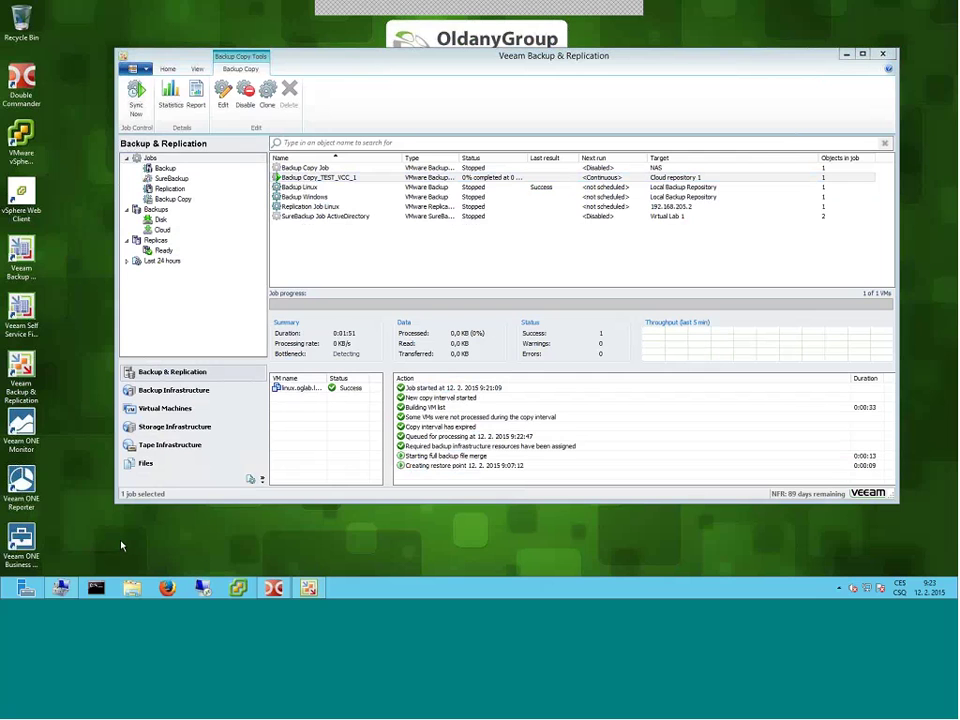
pyautogui.press('super')
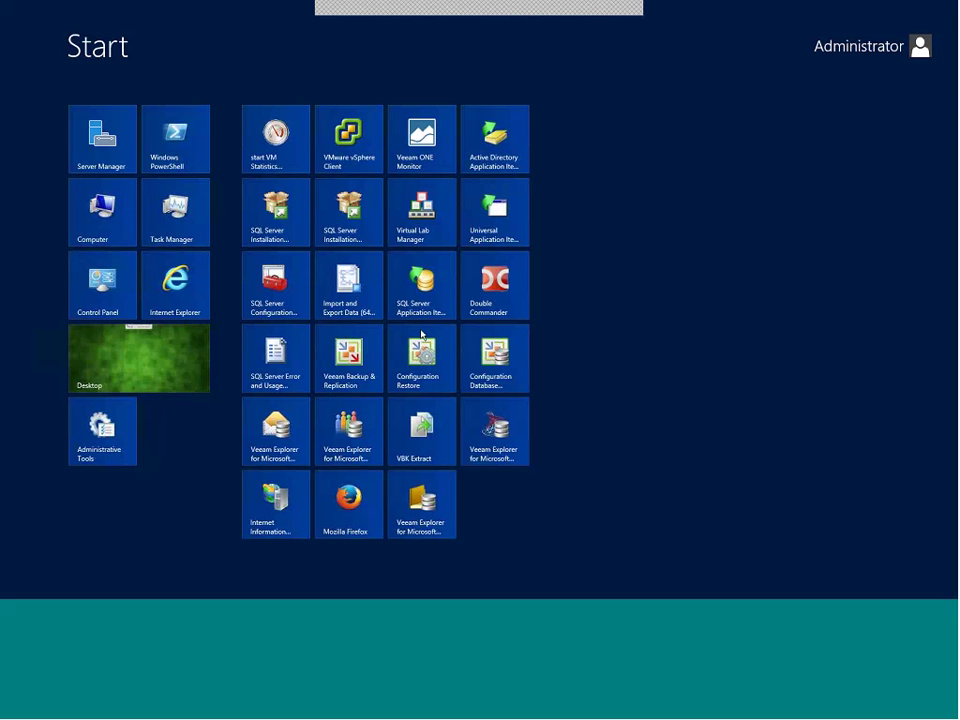
pyautogui.write('notepad')
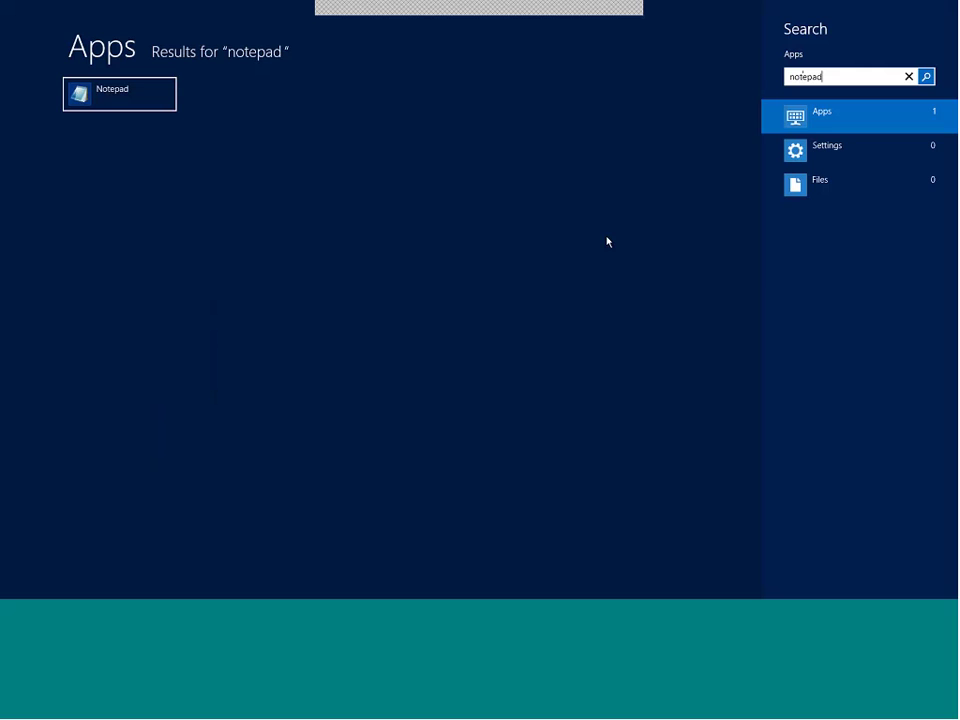
pyautogui.click(135, 100)
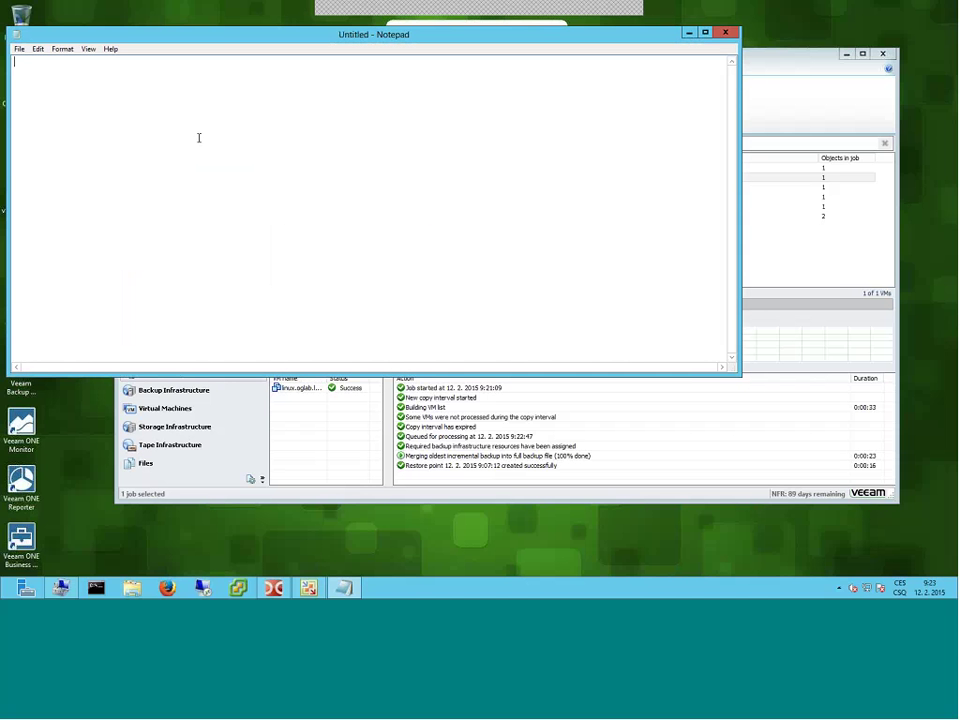
pyautogui.hotkey('ctrl', 'v')
pyautogui.moveTo(274, 43); pyautogui.dragTo(349, 126)
pyautogui.click(426, 71)
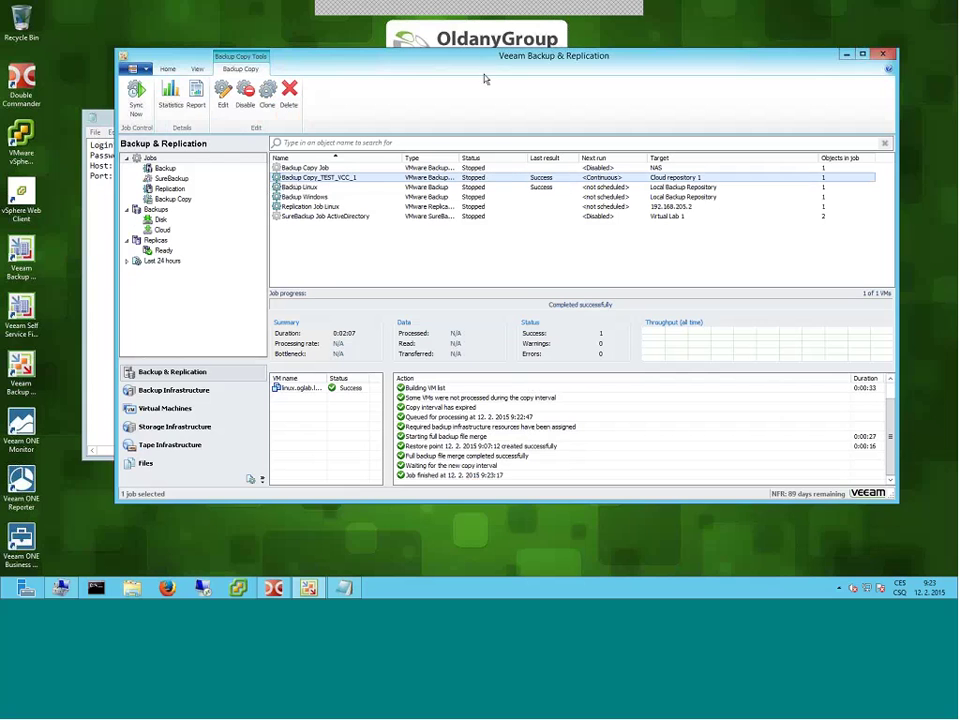
pyautogui.moveTo(482, 61); pyautogui.dragTo(485, 88)
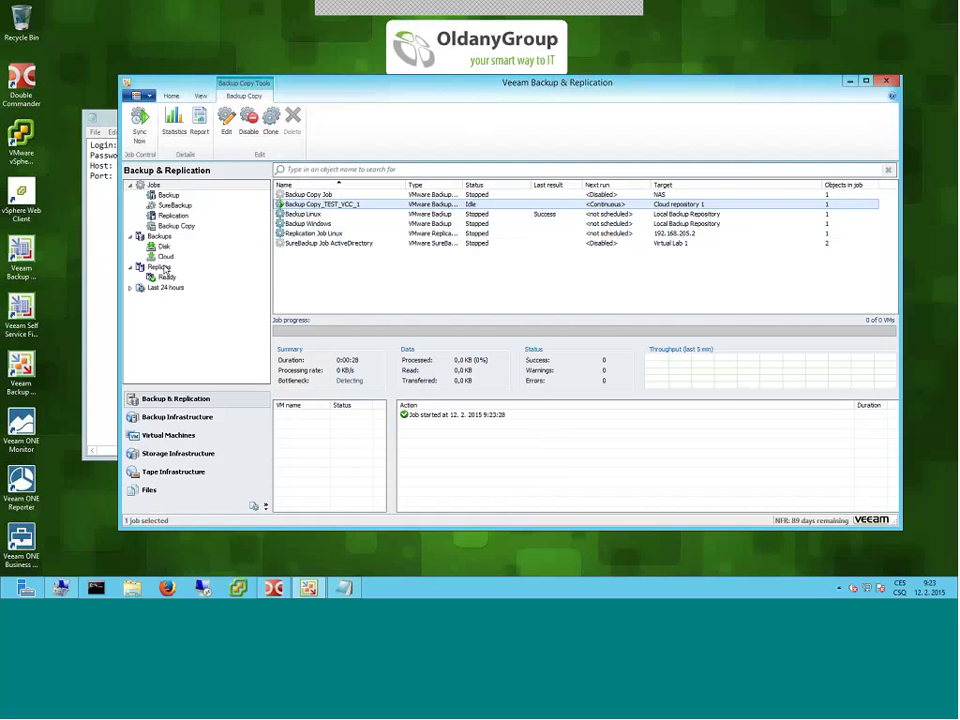
# - In Backup Infrastructure, select the vcc-backup.ogservices.cz service provider and compare it with the note
pyautogui.click(167, 418)
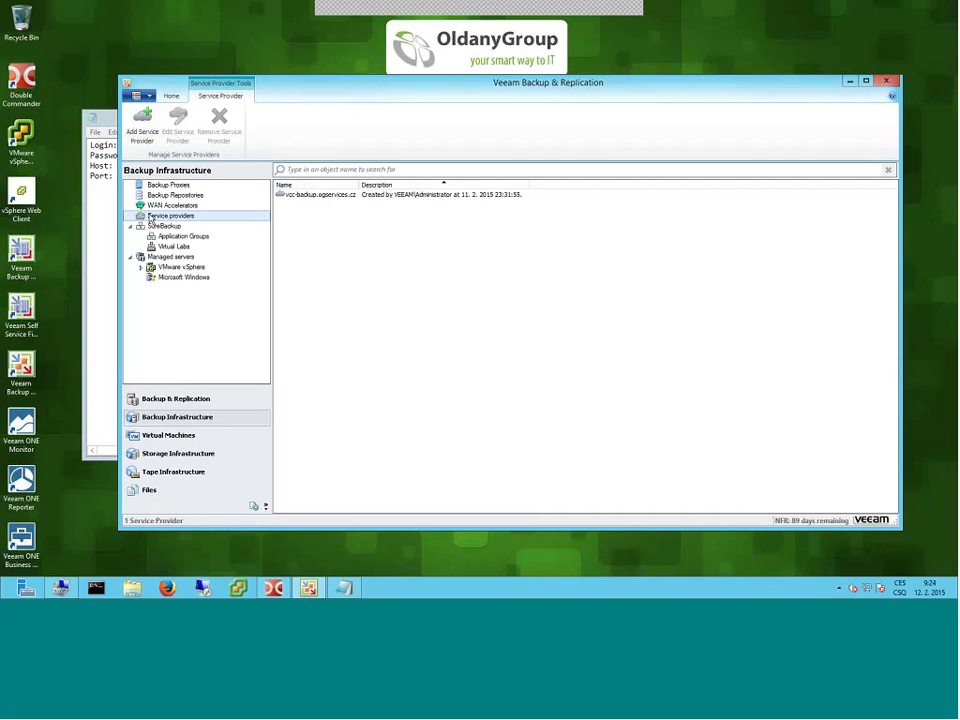
pyautogui.click(315, 195)
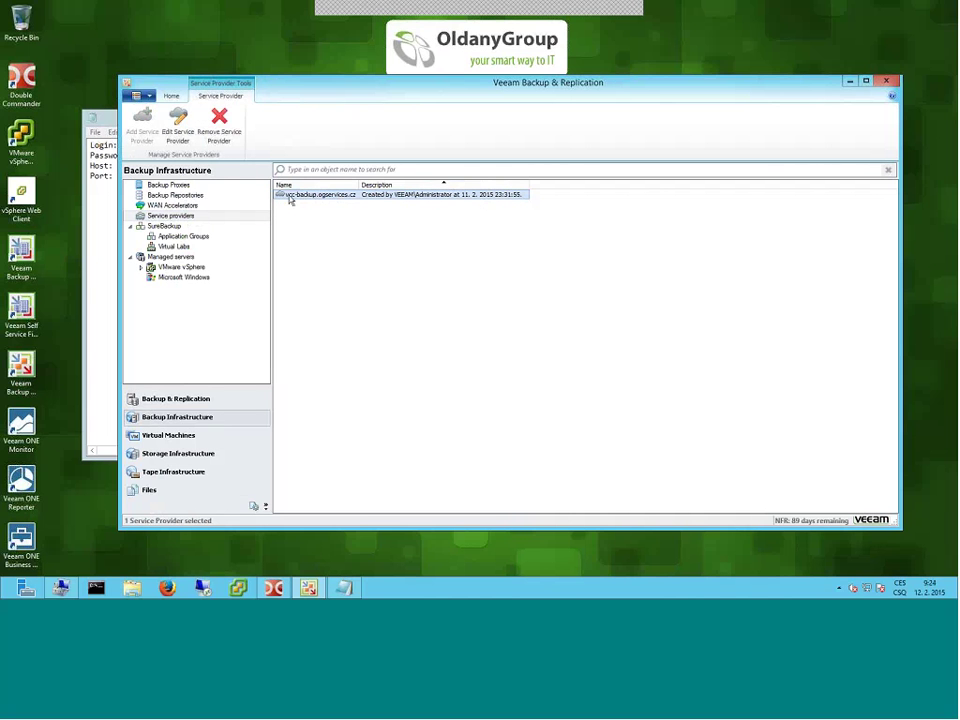
pyautogui.click(100, 175)
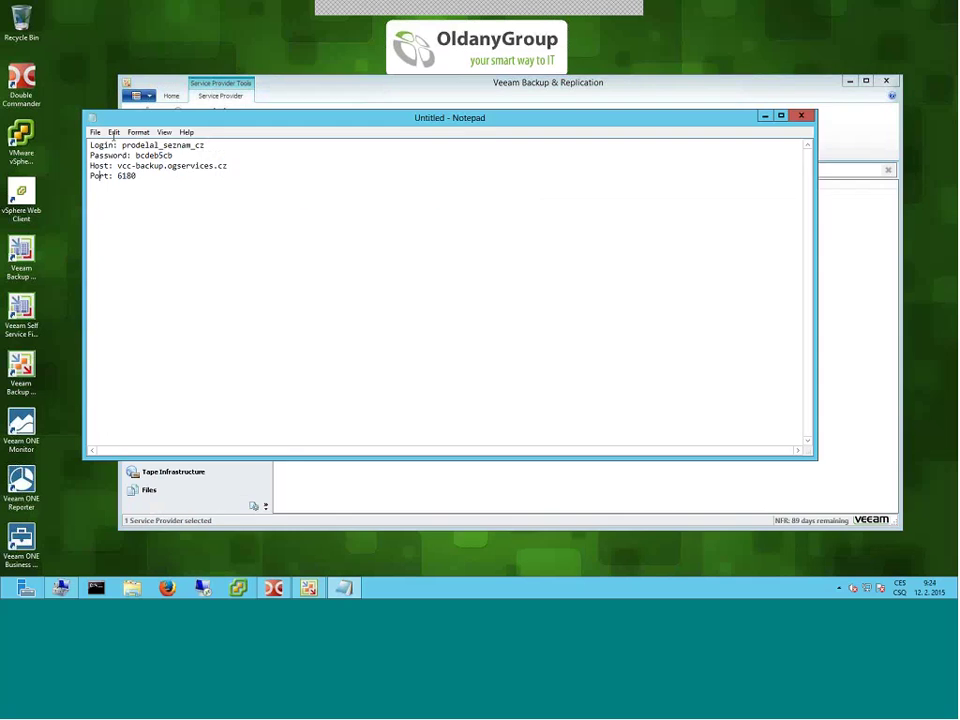
pyautogui.click(803, 87)
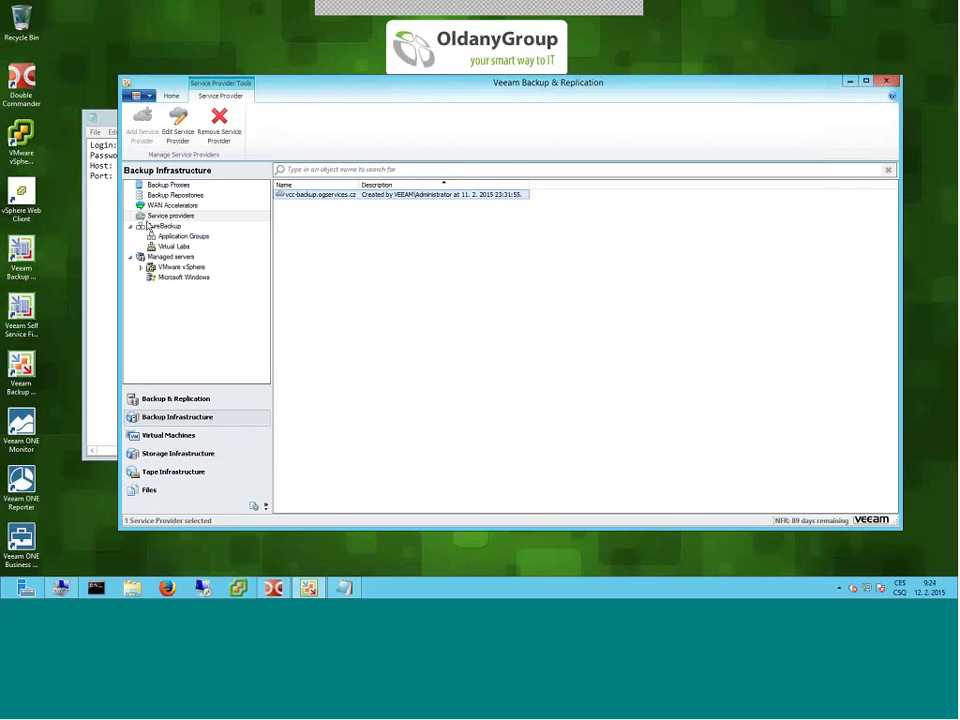
# - Filter Home to Backup Copy jobs and show the Restore source choices (VMware, Tape)
pyautogui.click(152, 401)
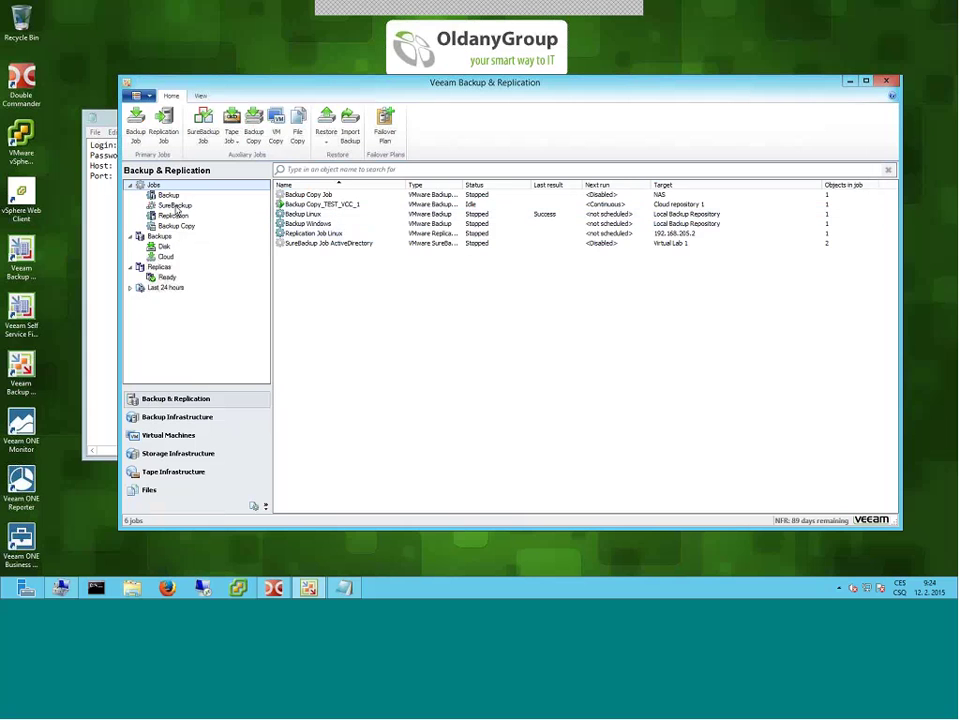
pyautogui.click(176, 226)
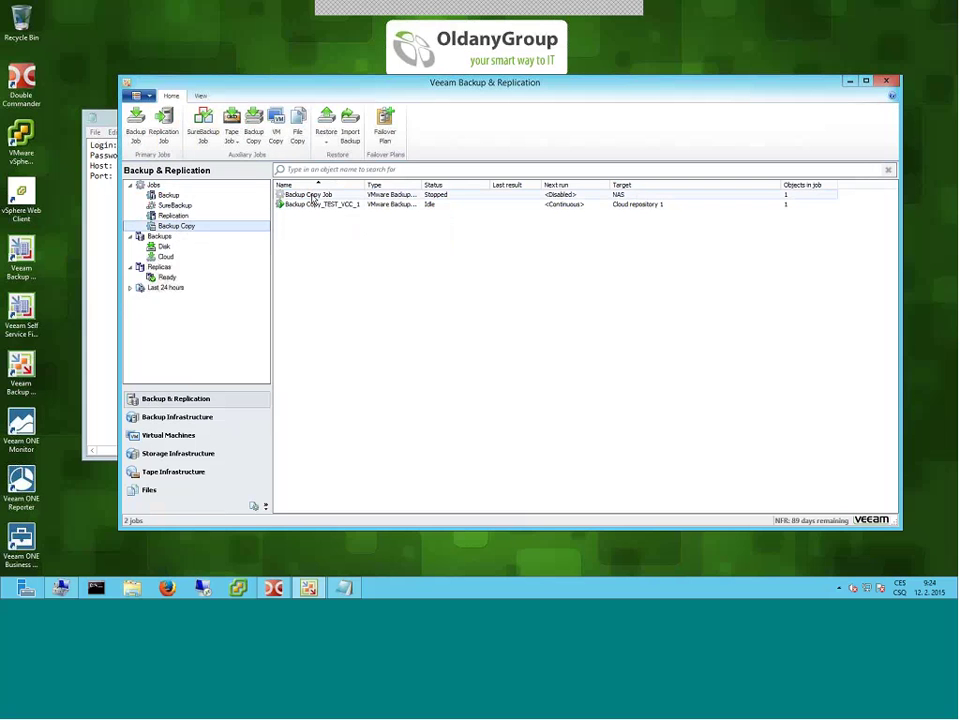
pyautogui.click(326, 128)
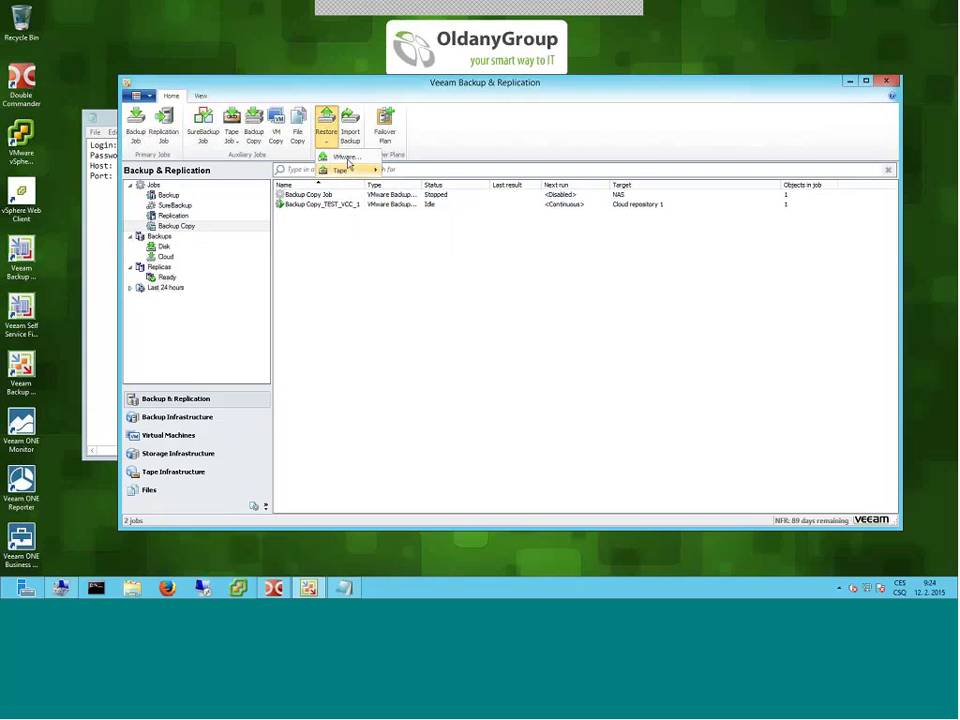
# - Start a VMware restore using the 'Entire VM (including registration)' restore mode
pyautogui.click(345, 158)
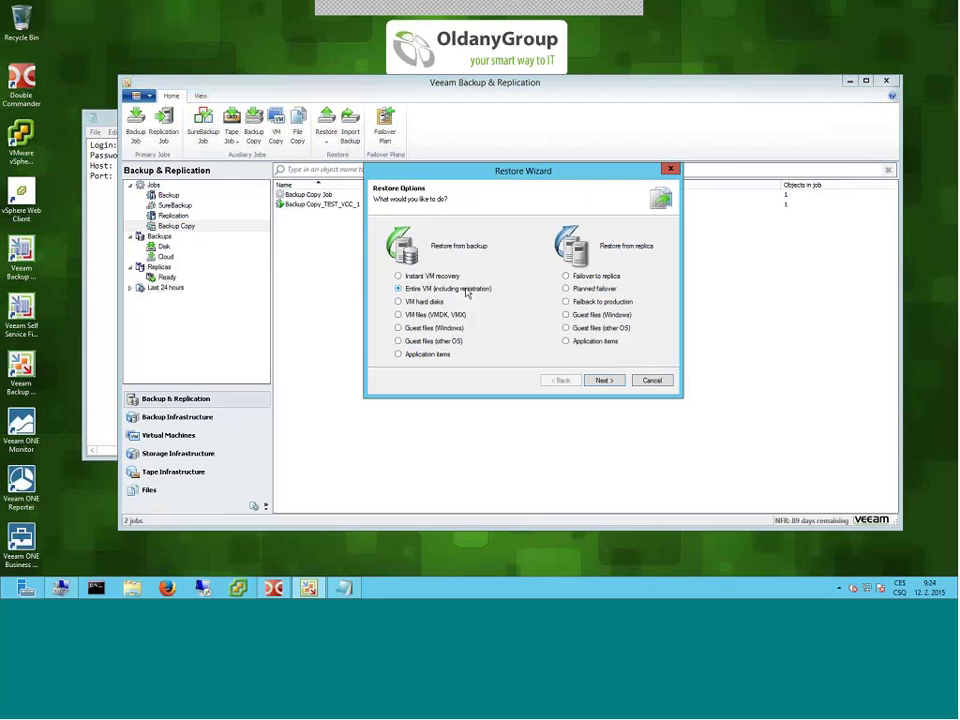
pyautogui.click(424, 302)
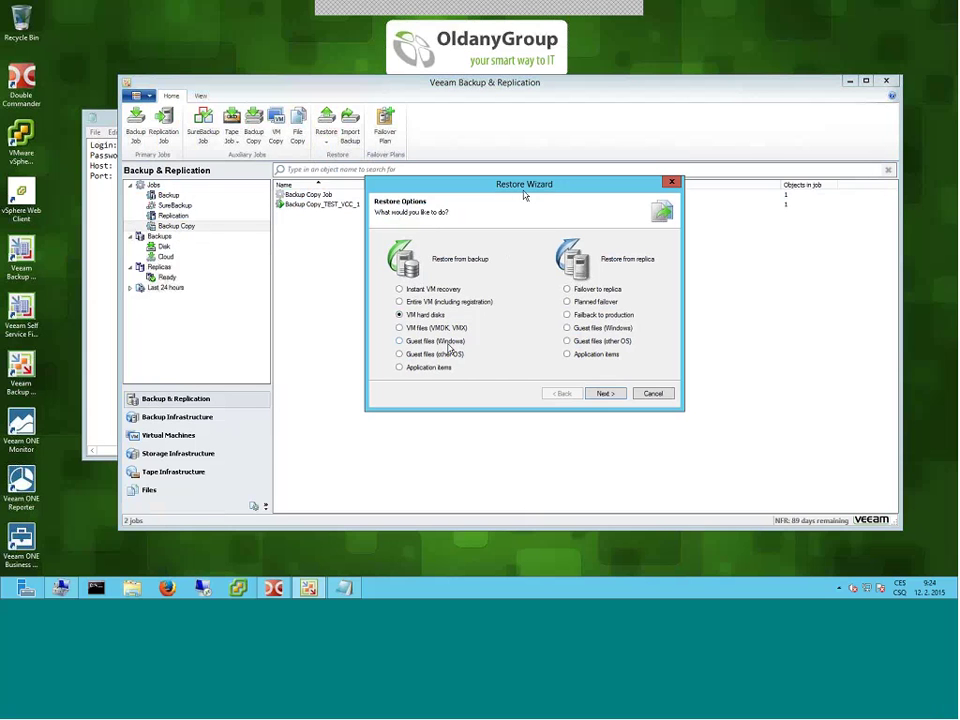
pyautogui.moveTo(496, 193); pyautogui.dragTo(510, 222)
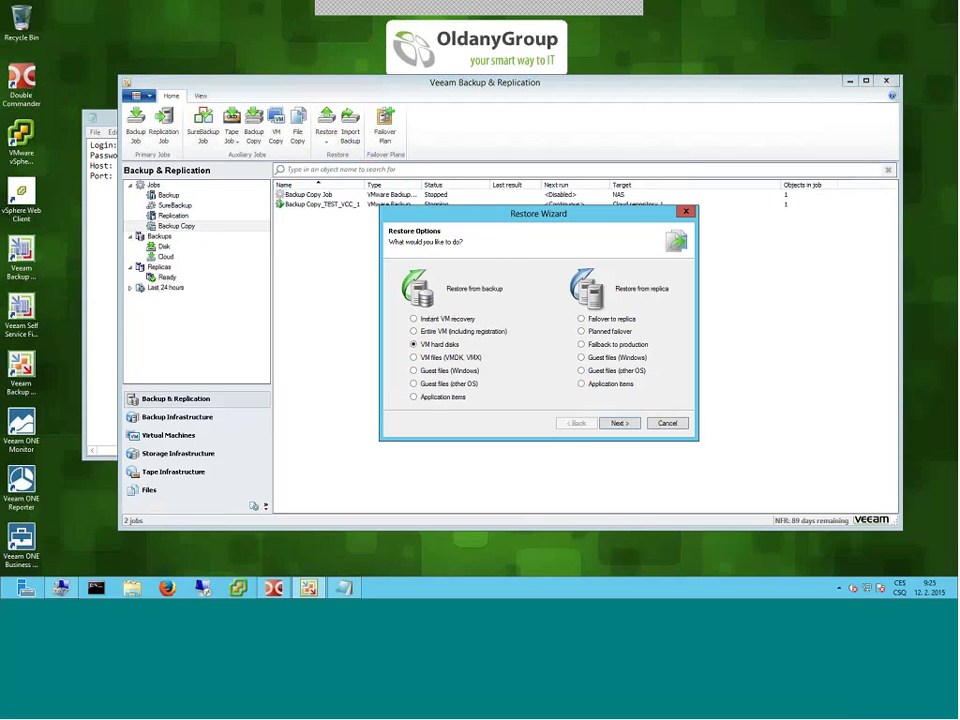
pyautogui.click(437, 332)
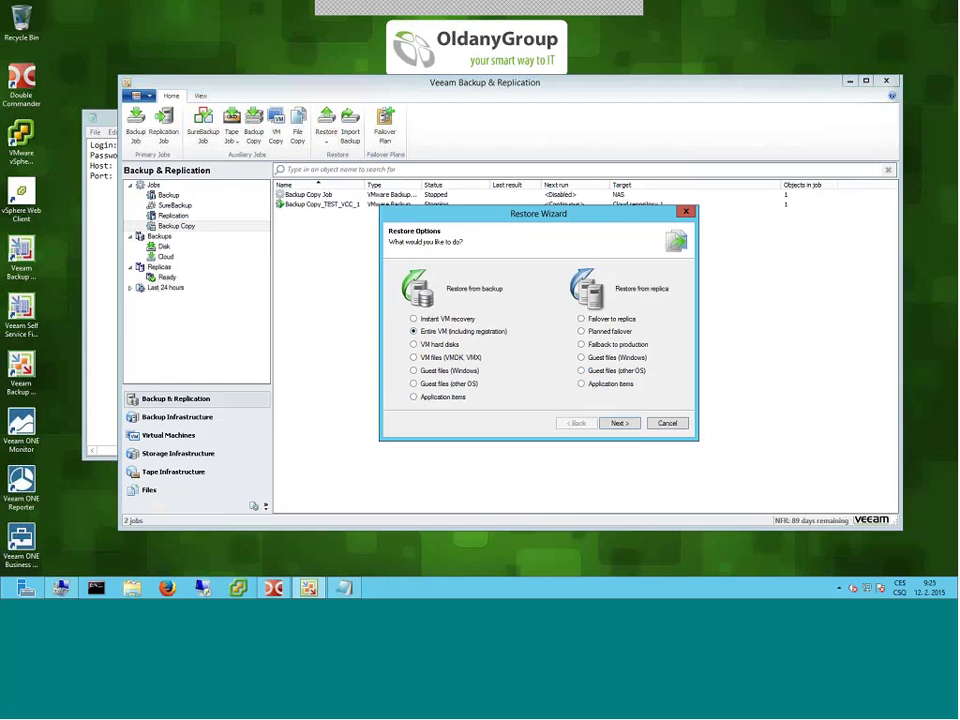
pyautogui.click(620, 423)
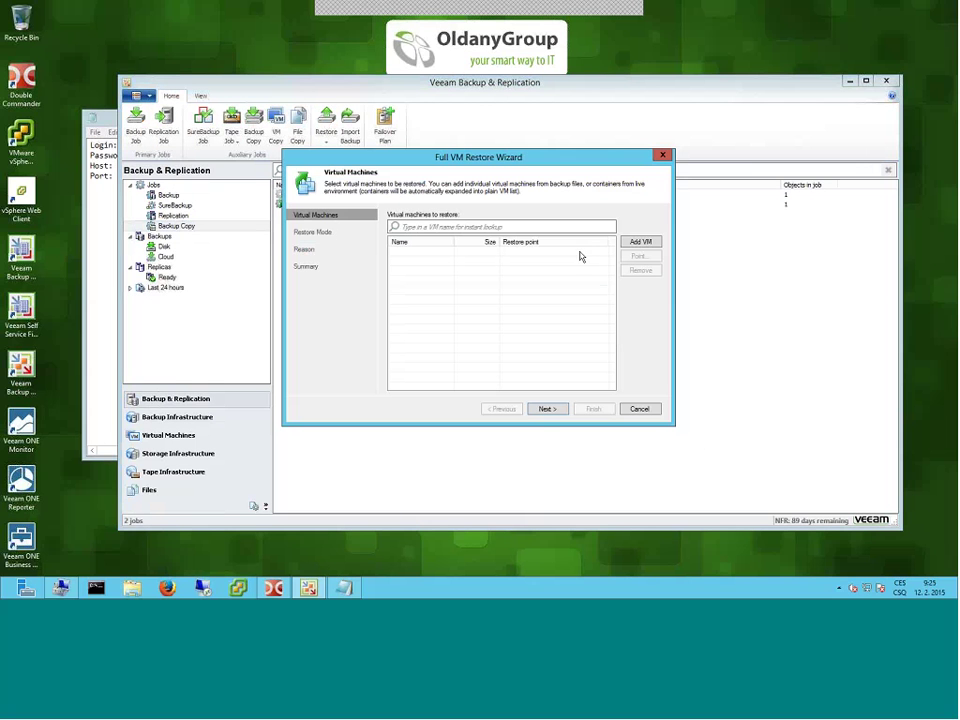
# - Add linux.oglab.local from Backup Copy_TEST_VCC_1 and choose 'Restore to a new location, or with different settings'
pyautogui.click(642, 243)
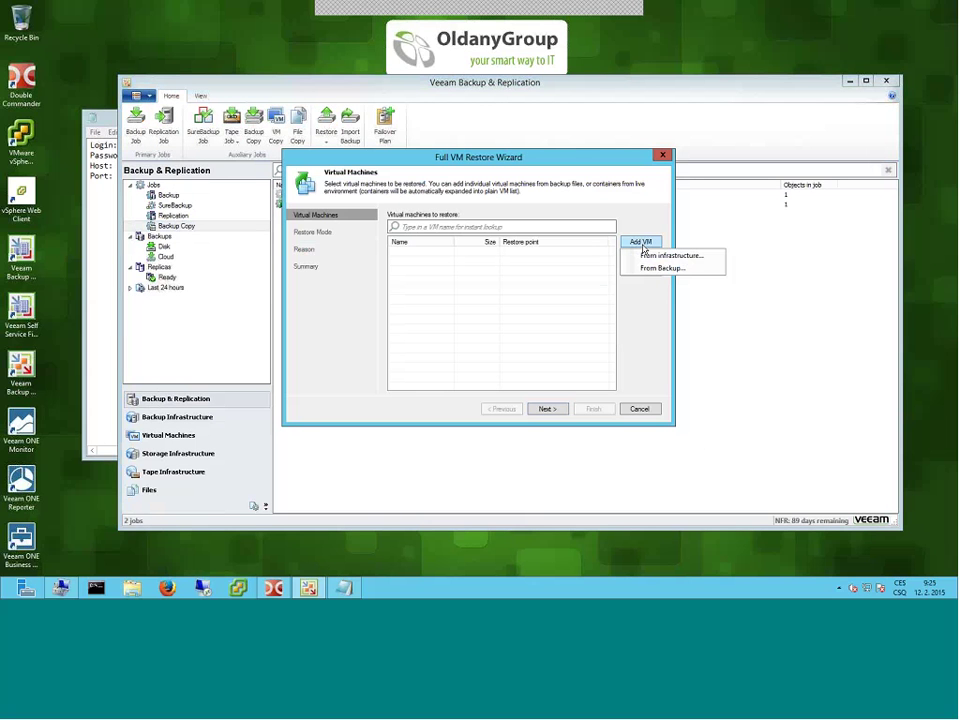
pyautogui.click(670, 268)
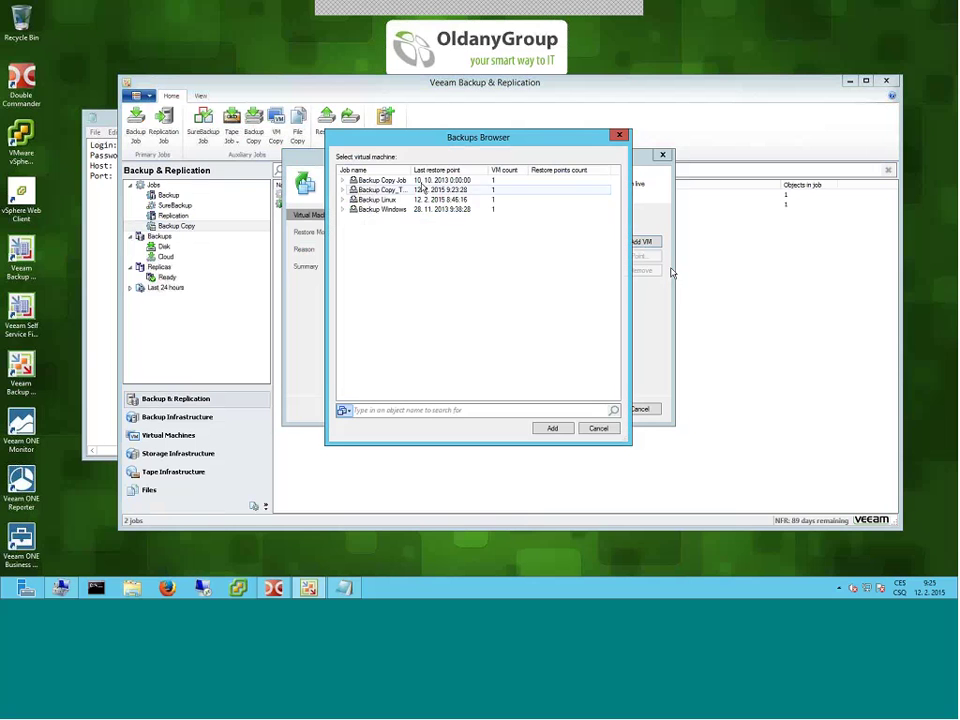
pyautogui.moveTo(437, 171); pyautogui.dragTo(495, 183)
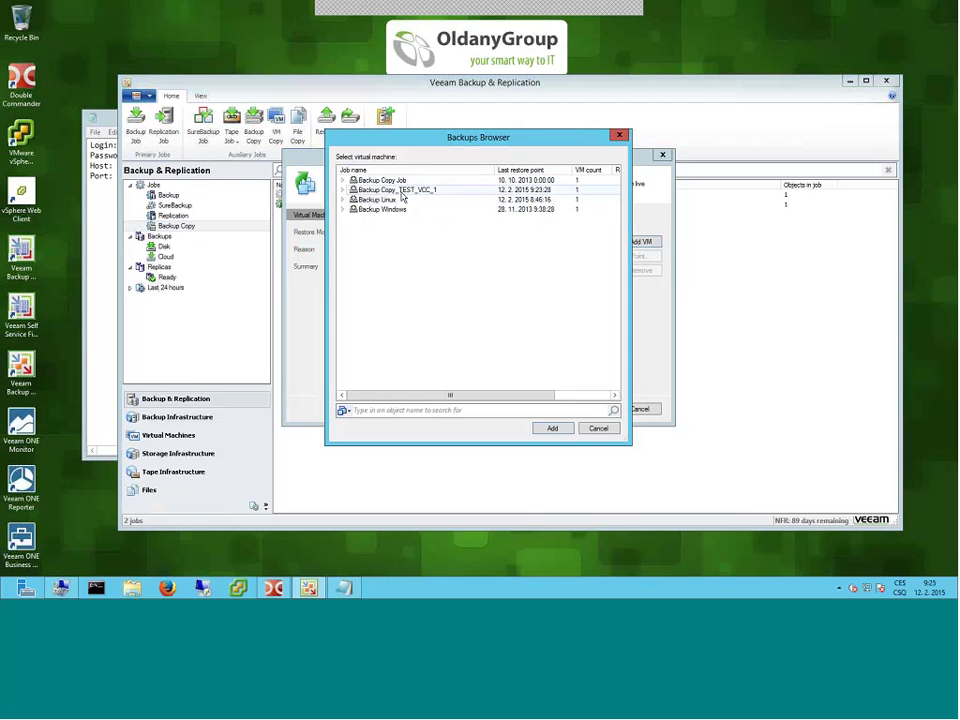
pyautogui.click(344, 190)
pyautogui.click(400, 199)
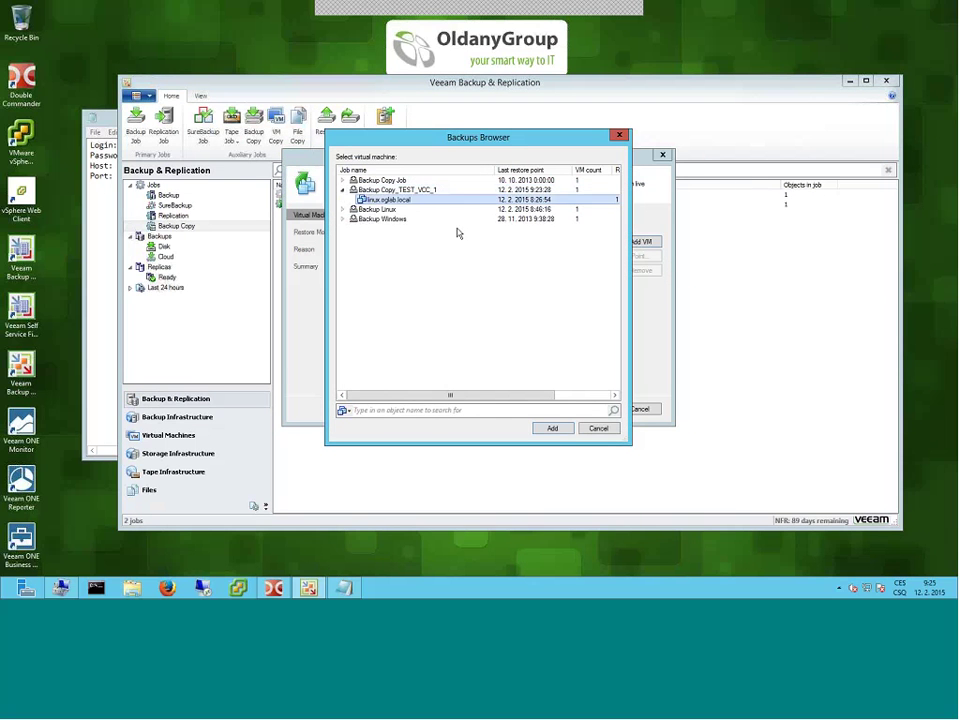
pyautogui.click(552, 428)
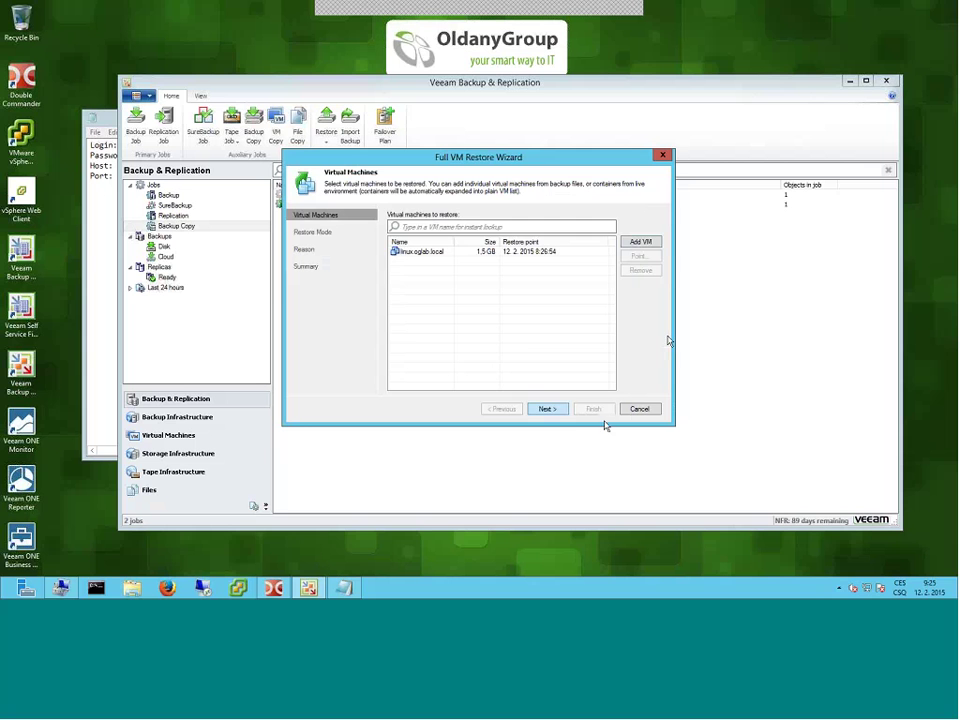
pyautogui.click(547, 409)
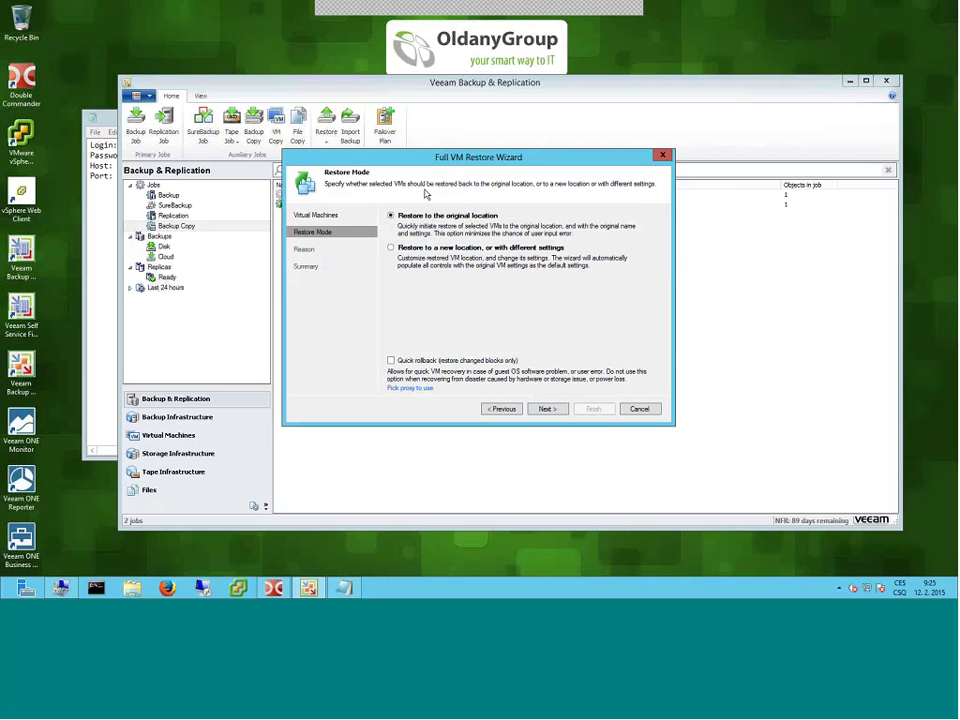
pyautogui.click(483, 248)
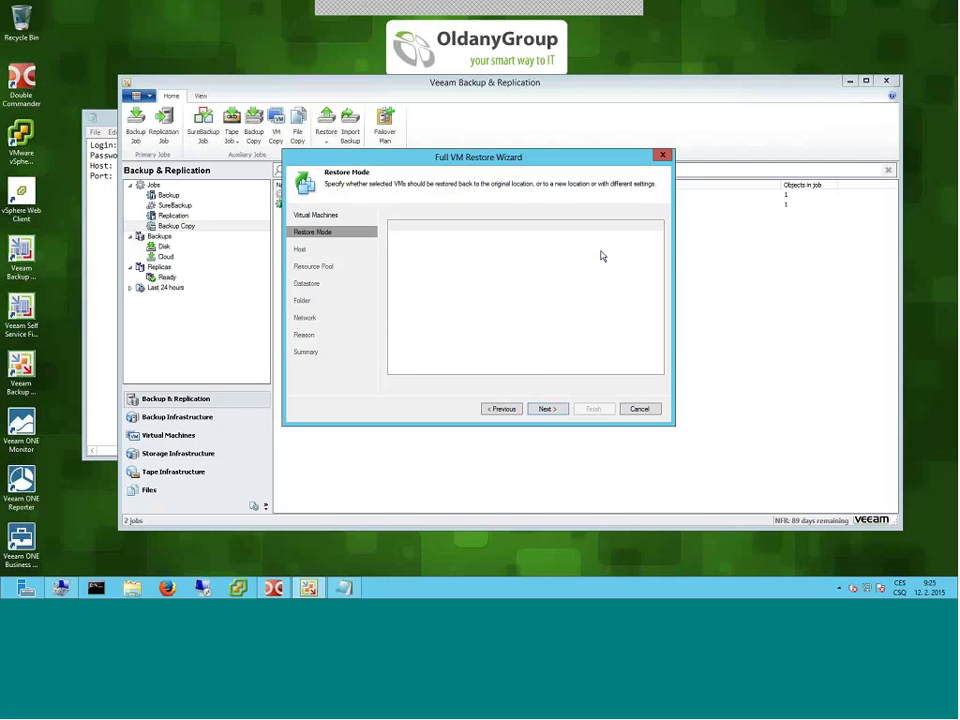
# - Set host 192.168.205.2 as the restore target for linux.oglab.local
pyautogui.click(600, 235)
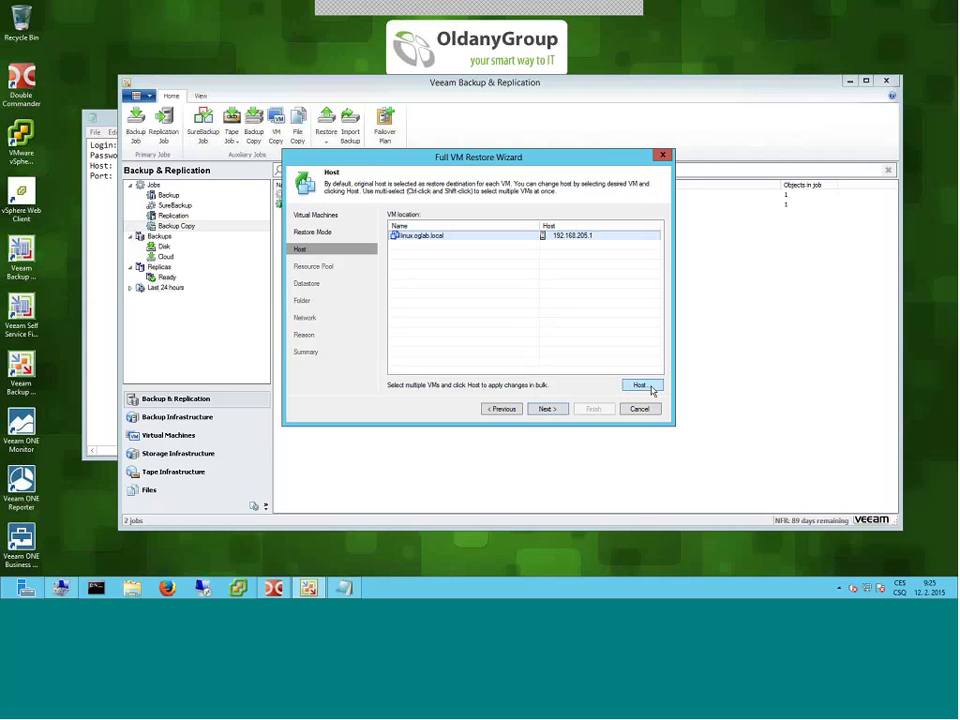
pyautogui.click(642, 386)
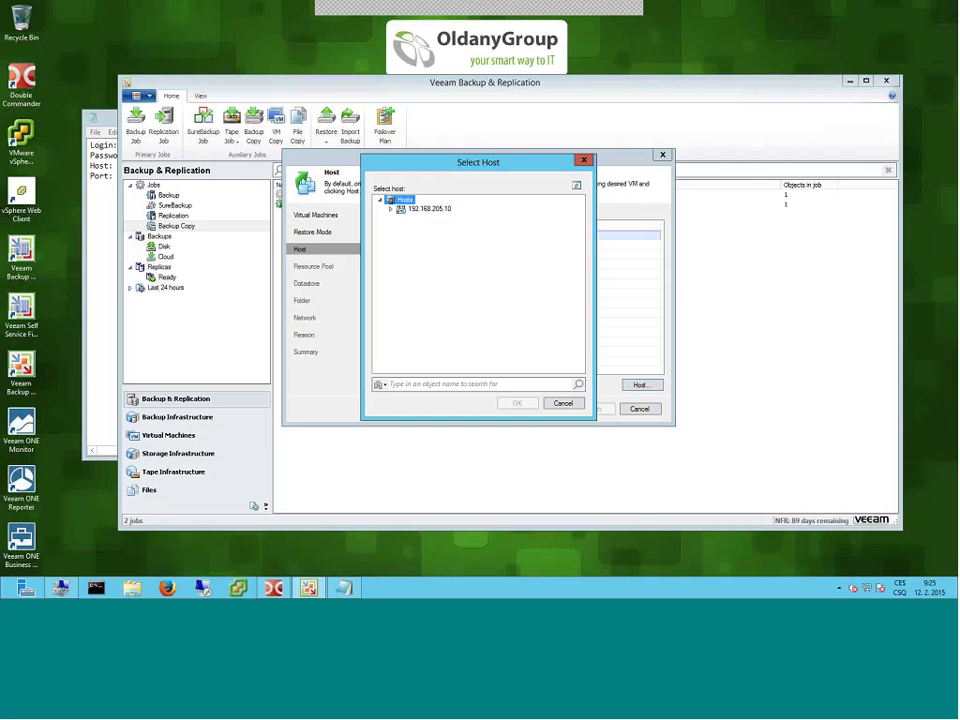
pyautogui.click(393, 209)
pyautogui.click(401, 218)
pyautogui.click(413, 236)
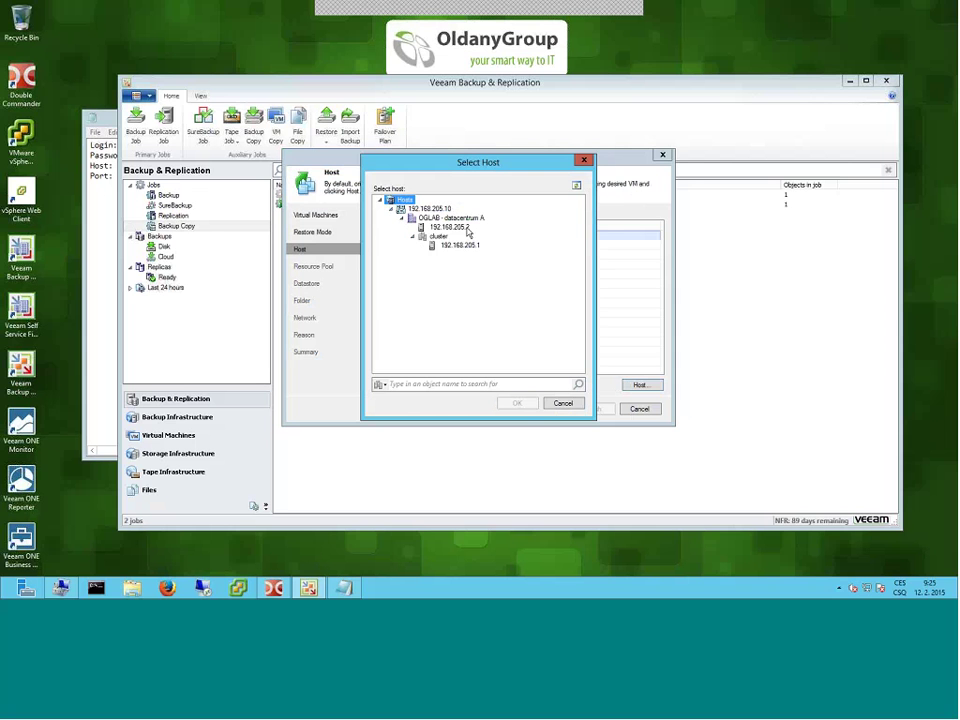
pyautogui.click(445, 227)
pyautogui.click(517, 402)
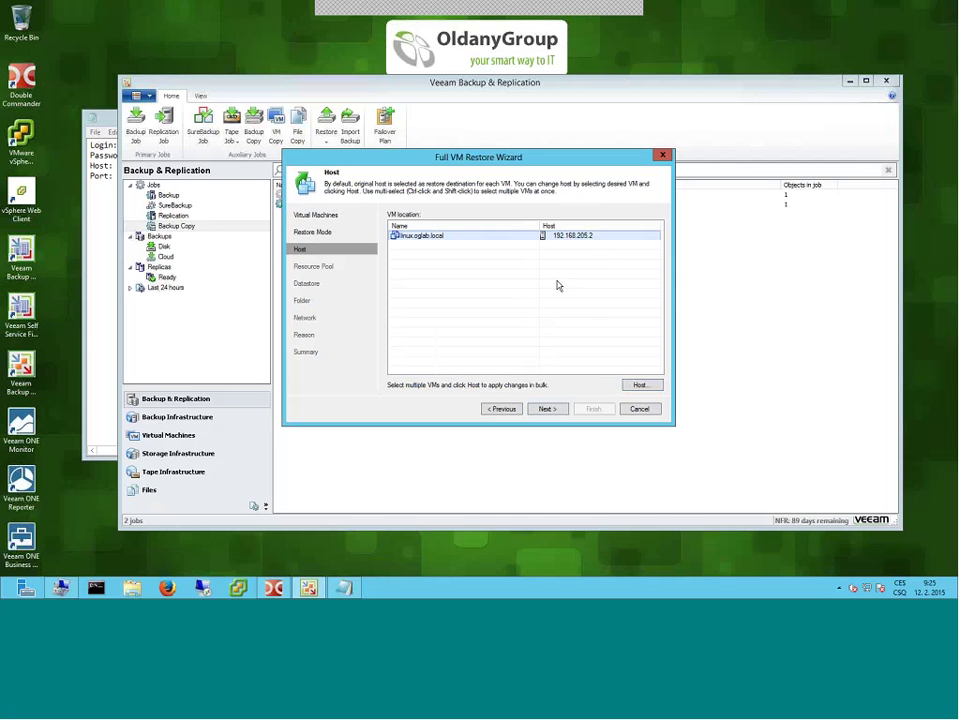
# - Step through the Resource Pool and Datastore pages, reviewing Hard disk 1's storage
pyautogui.moveTo(574, 152)
pyautogui.mouseDown()
pyautogui.moveTo(505, 212)
pyautogui.moveTo(565, 150)
pyautogui.mouseUp()
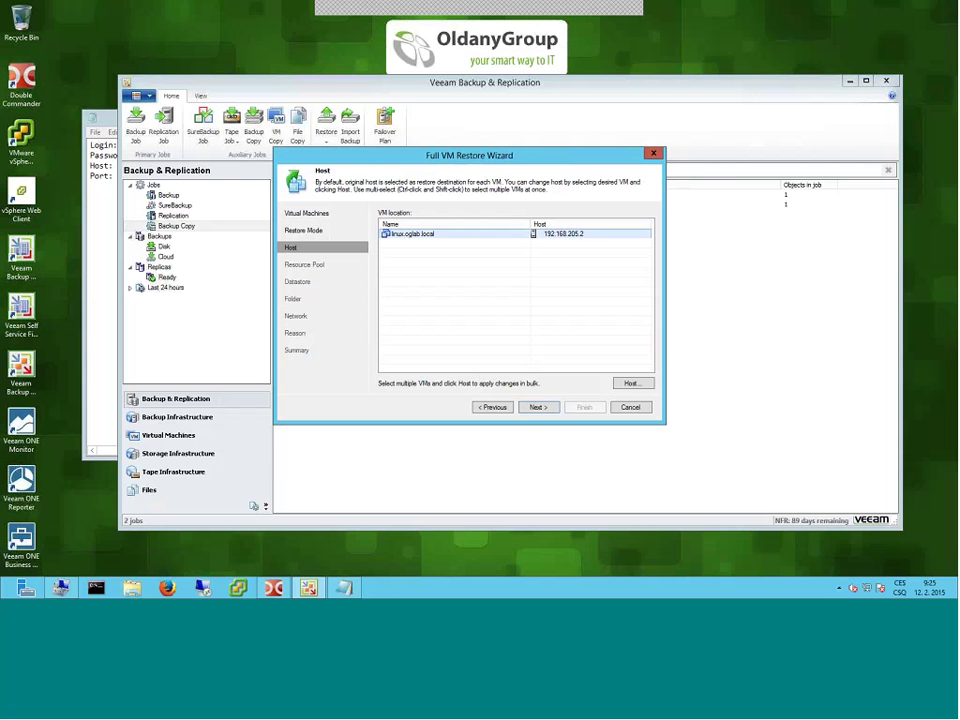
pyautogui.click(550, 408)
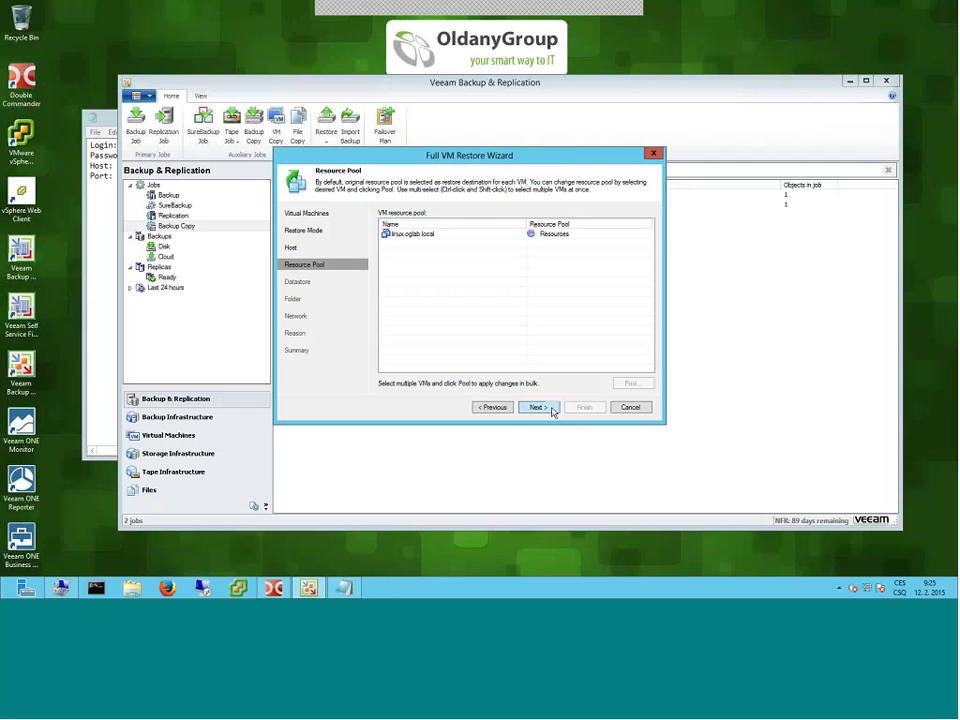
pyautogui.click(552, 407)
pyautogui.click(545, 253)
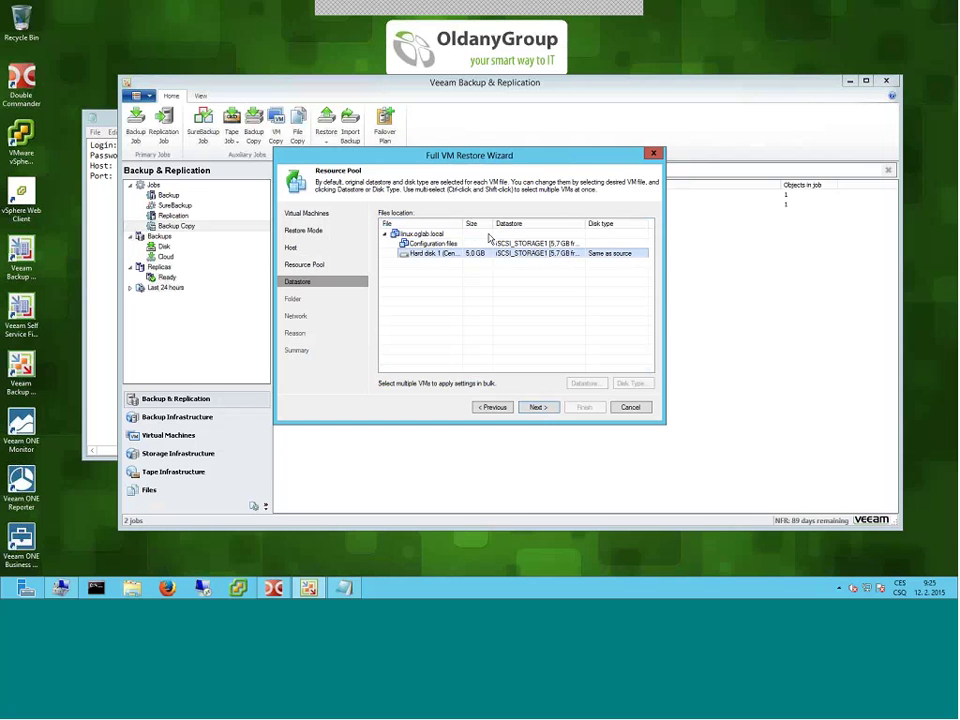
pyautogui.click(542, 408)
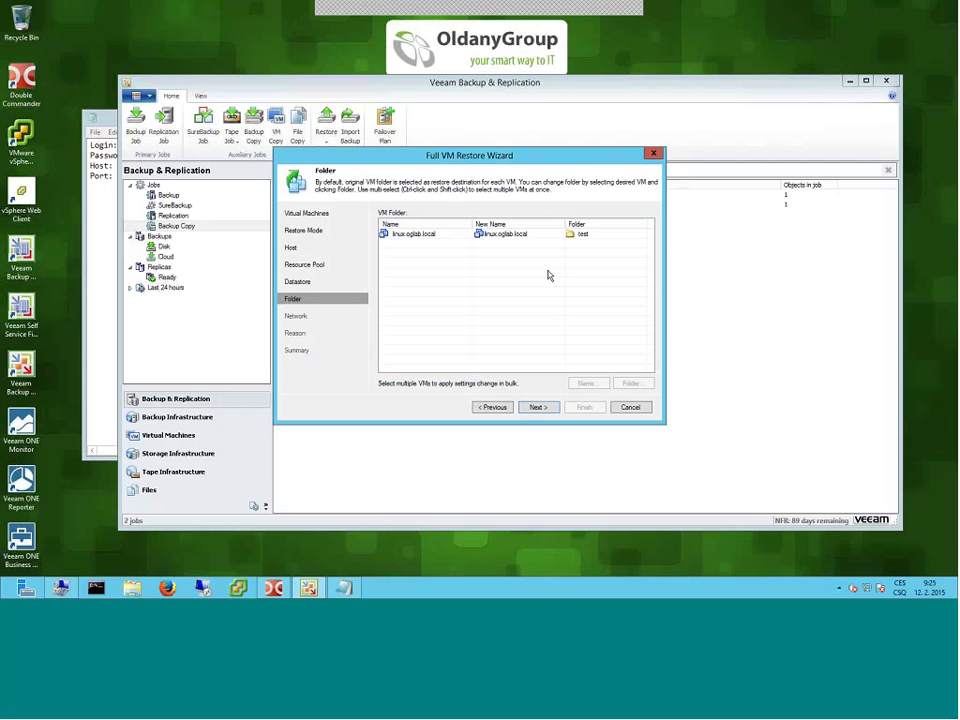
# - Browse target folders under OGLAB - datacentrum A but keep the existing test folder
pyautogui.click(592, 234)
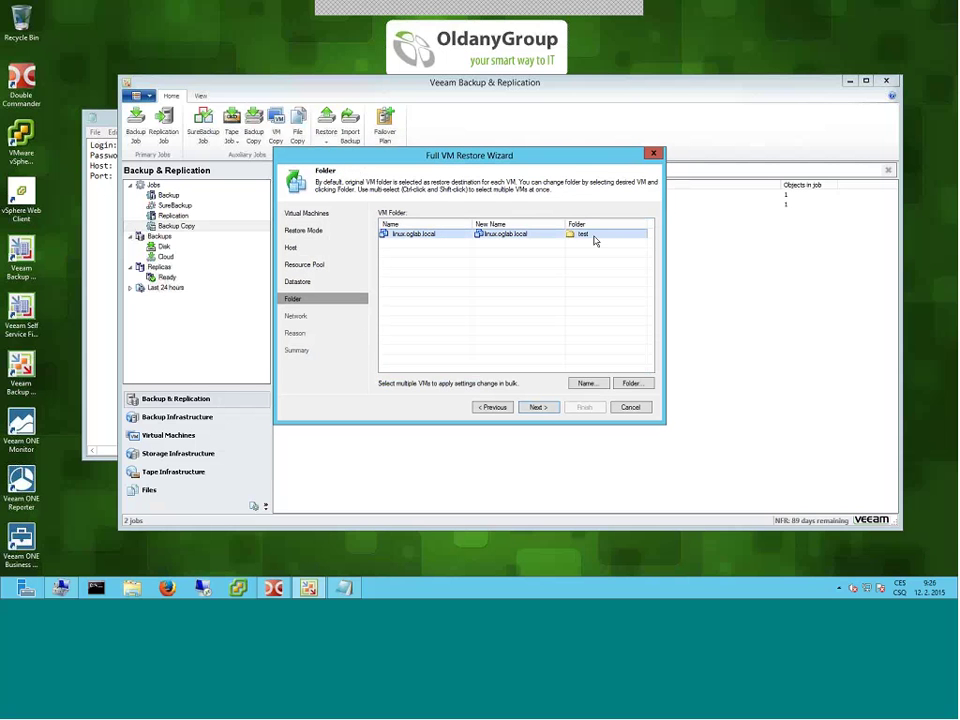
pyautogui.click(632, 383)
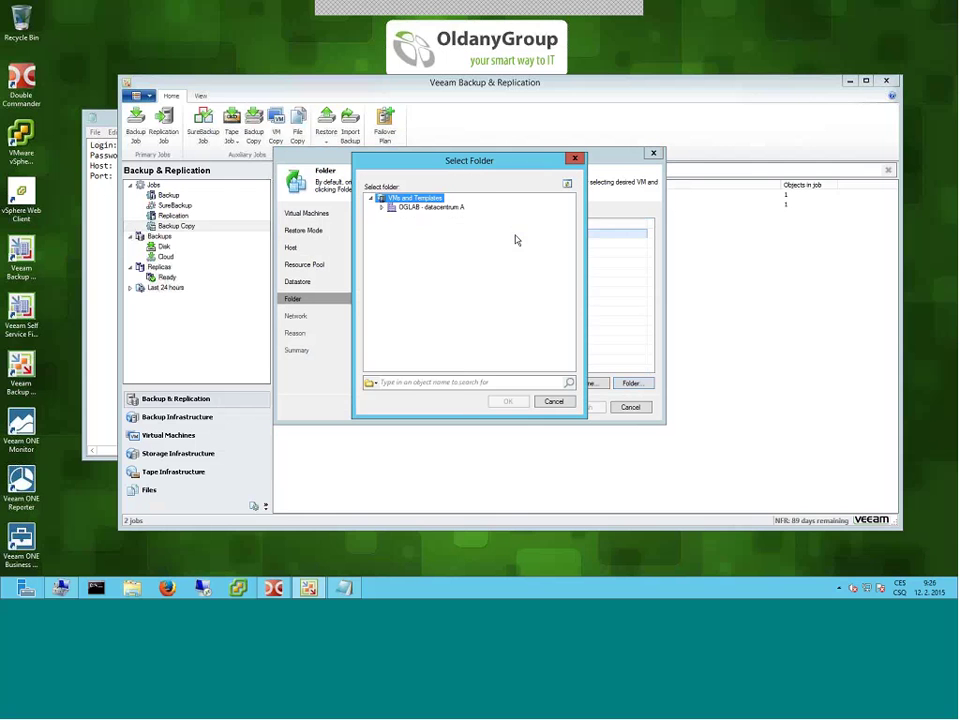
pyautogui.click(391, 207)
pyautogui.click(392, 253)
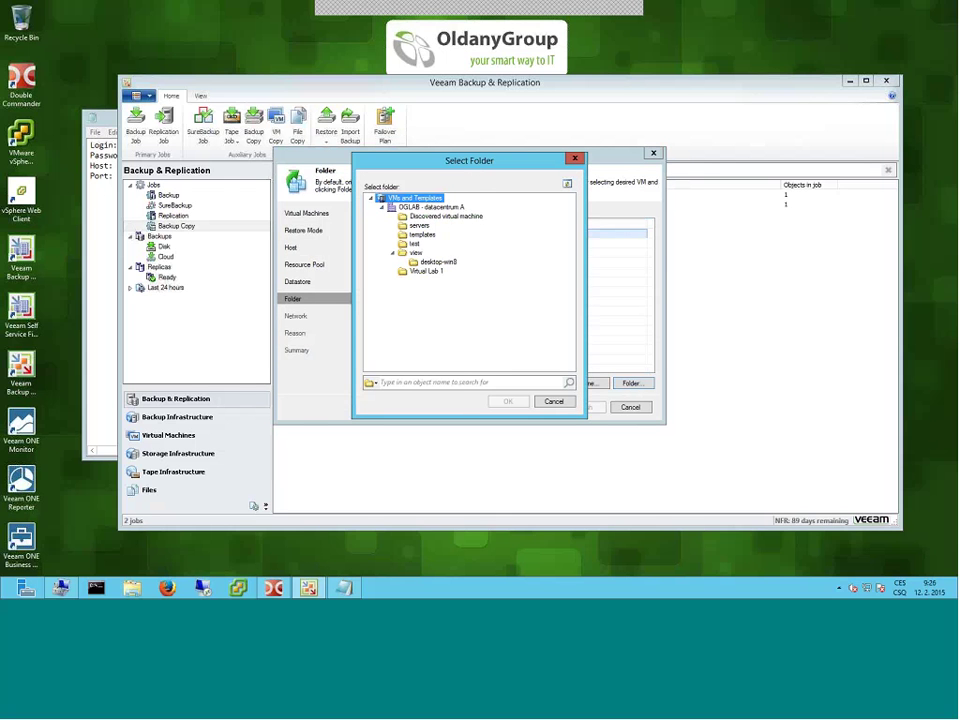
pyautogui.click(430, 207)
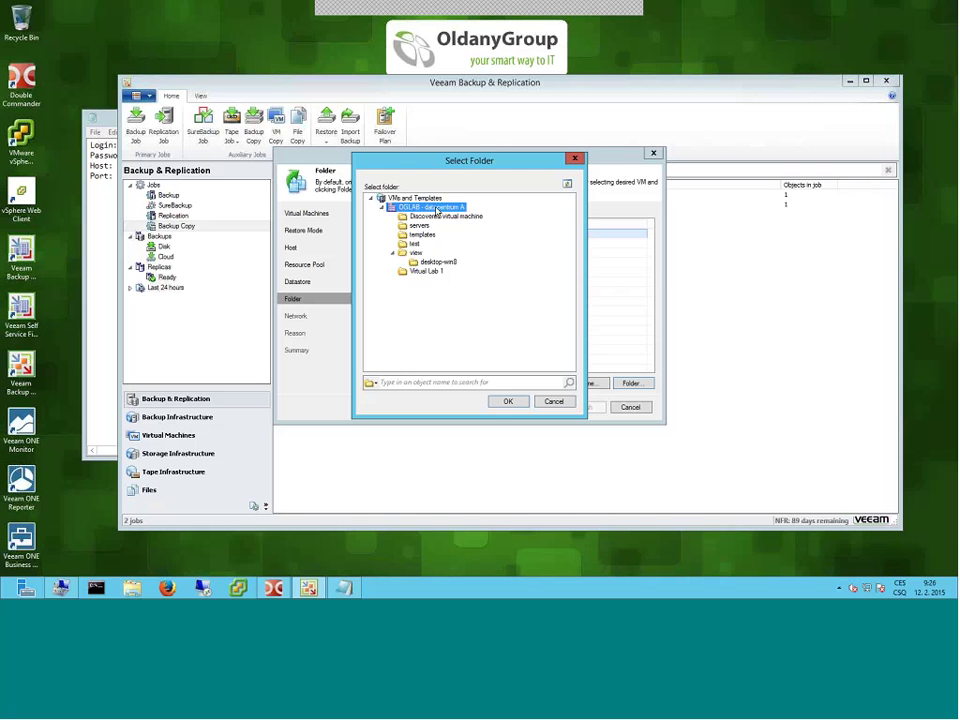
pyautogui.press('Escape')
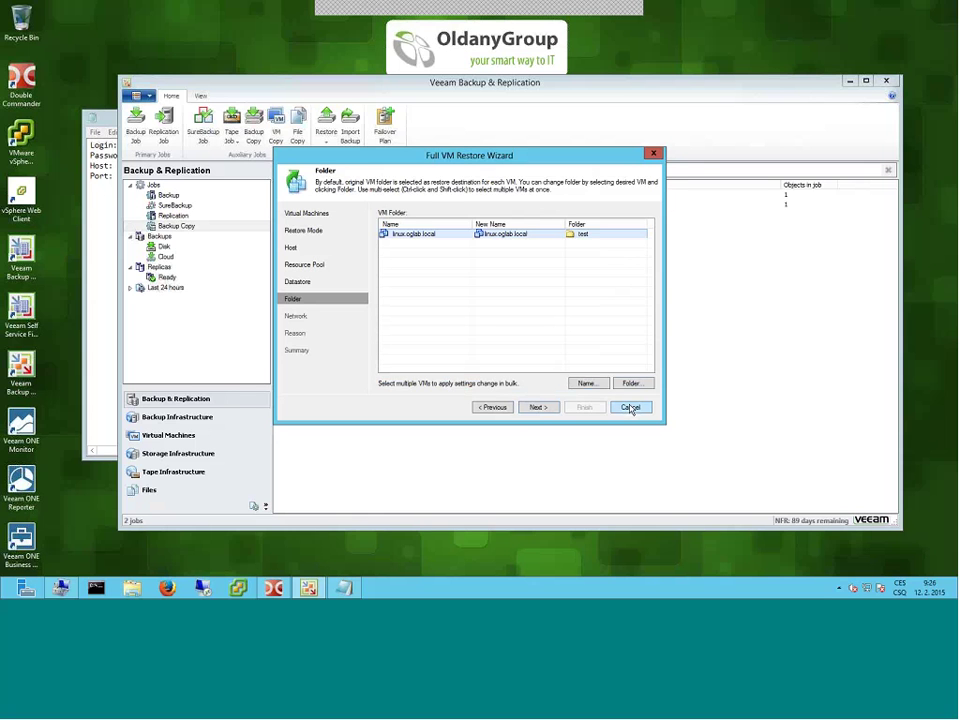
# - Cancel the restore wizard without applying changes and select the Backup Copy_TEST_VCC_1 job
pyautogui.click(631, 408)
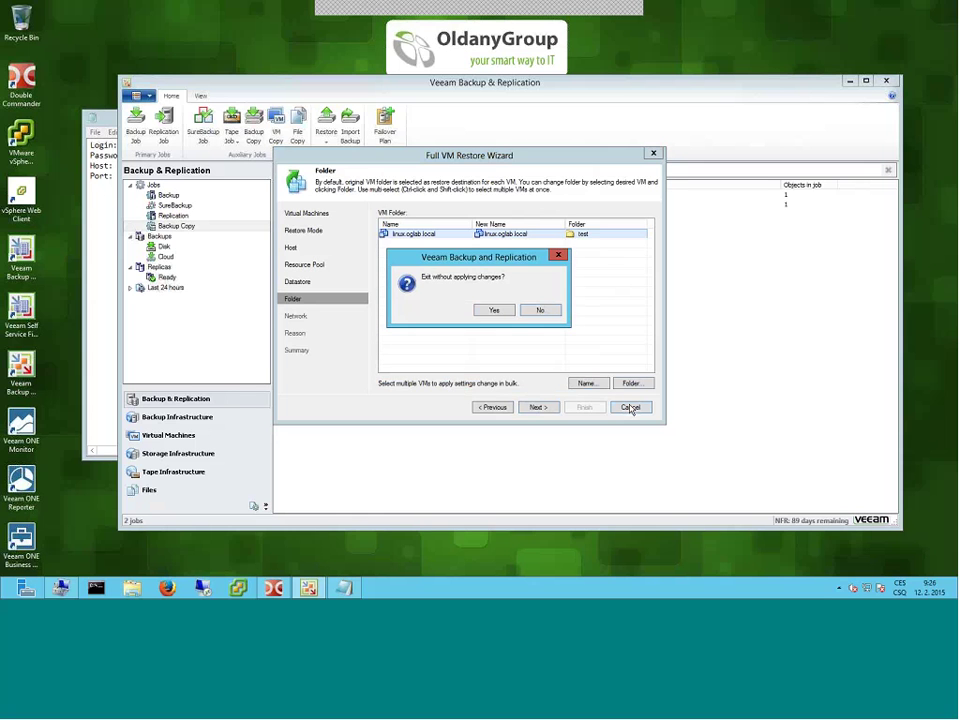
pyautogui.click(508, 311)
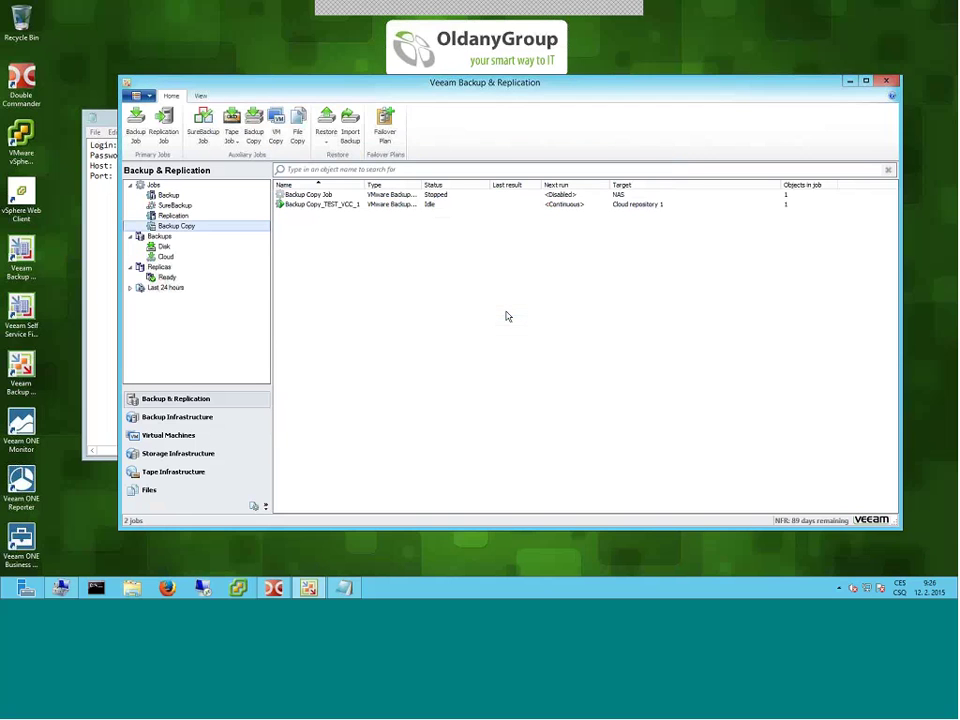
pyautogui.click(298, 206)
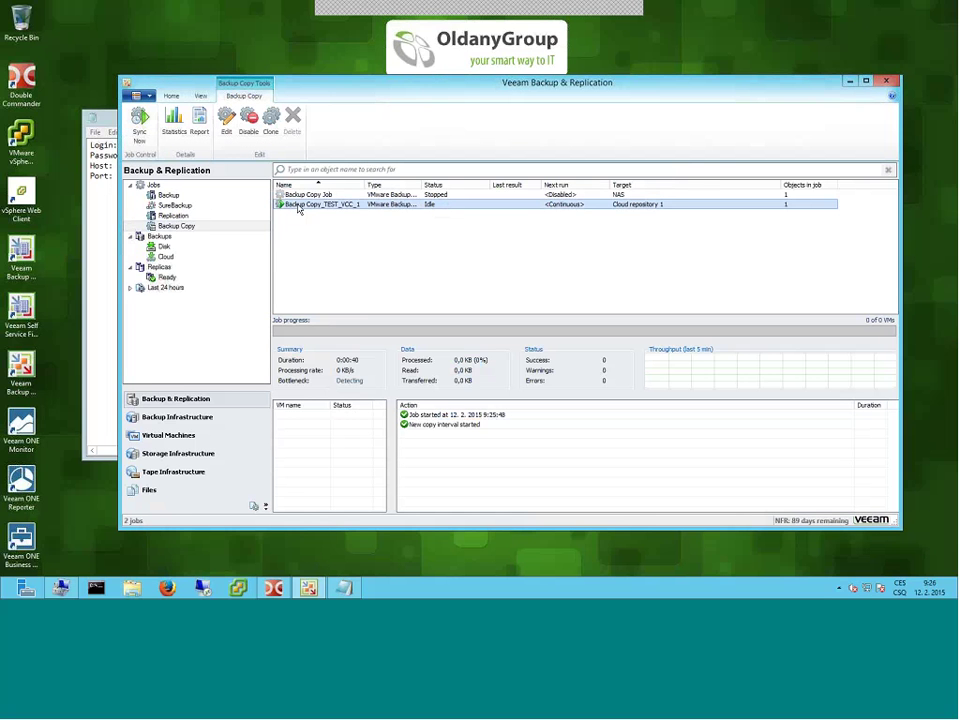
# - Disable the Backup Copy_TEST_VCC_1 job and view its session details
pyautogui.rightClick(298, 208)
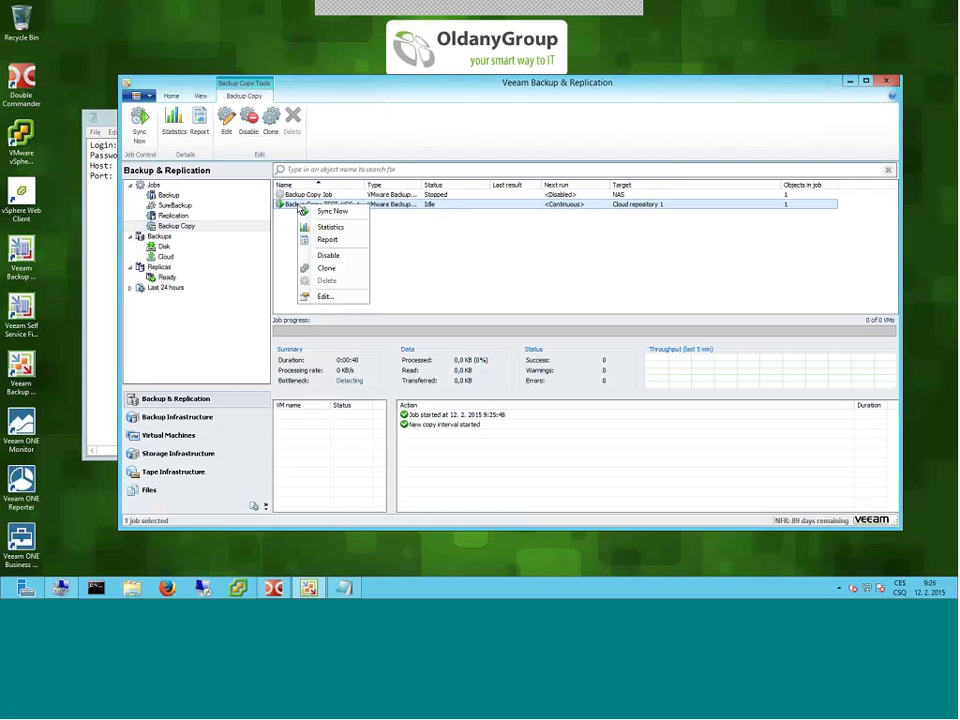
pyautogui.click(343, 257)
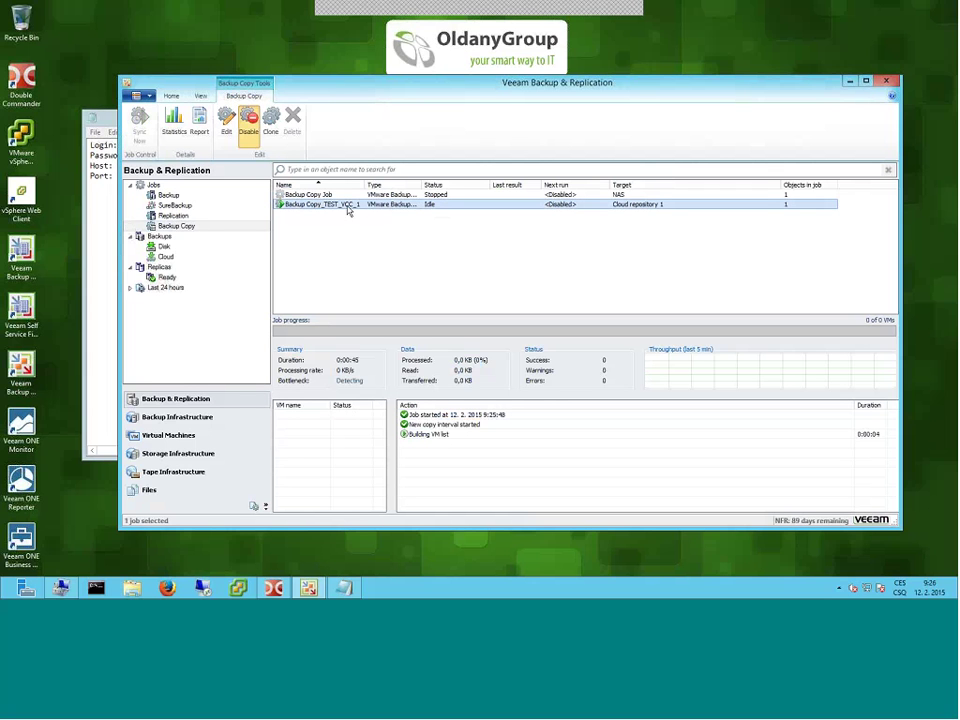
pyautogui.rightClick(322, 207)
pyautogui.click(446, 276)
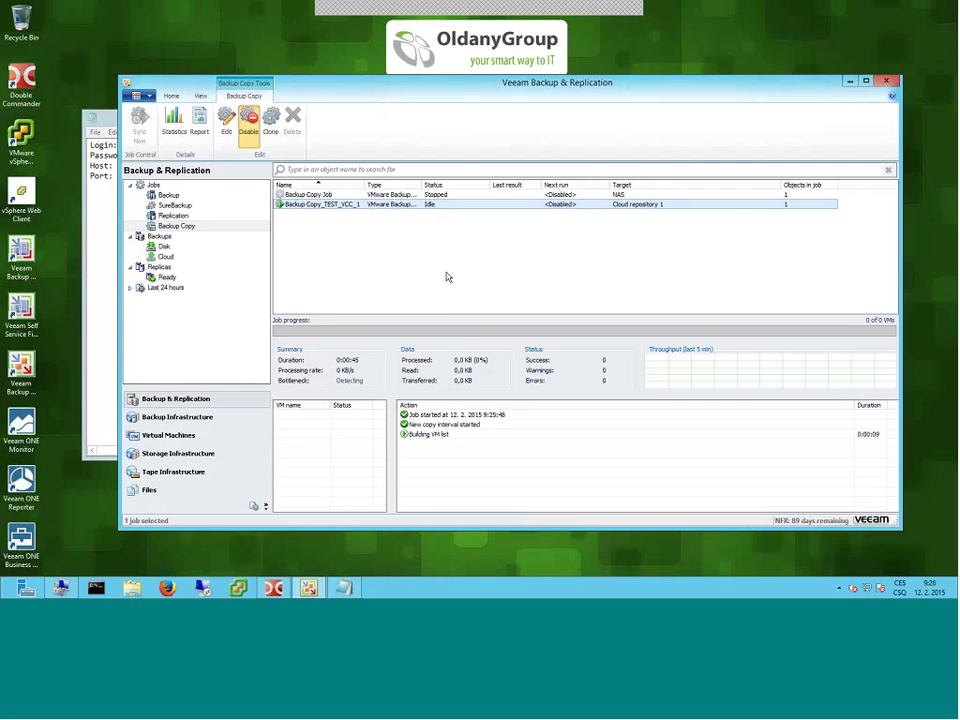
pyautogui.click(391, 208)
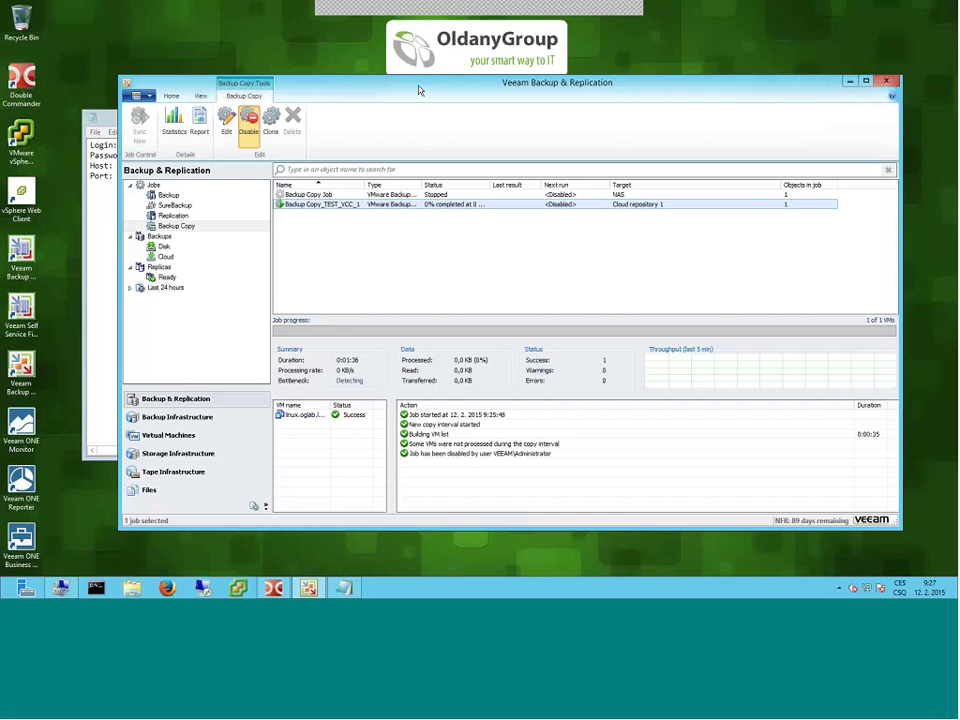
# - Delete the Backup Copy_TEST_VCC_1 job and confirm the deletion
pyautogui.rightClick(327, 206)
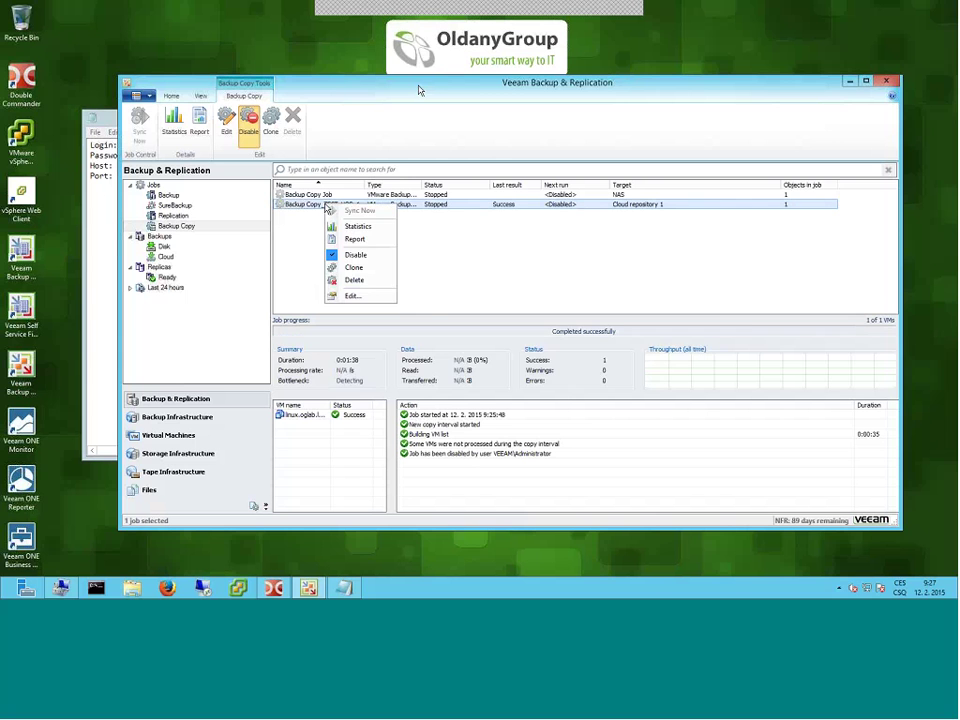
pyautogui.click(444, 269)
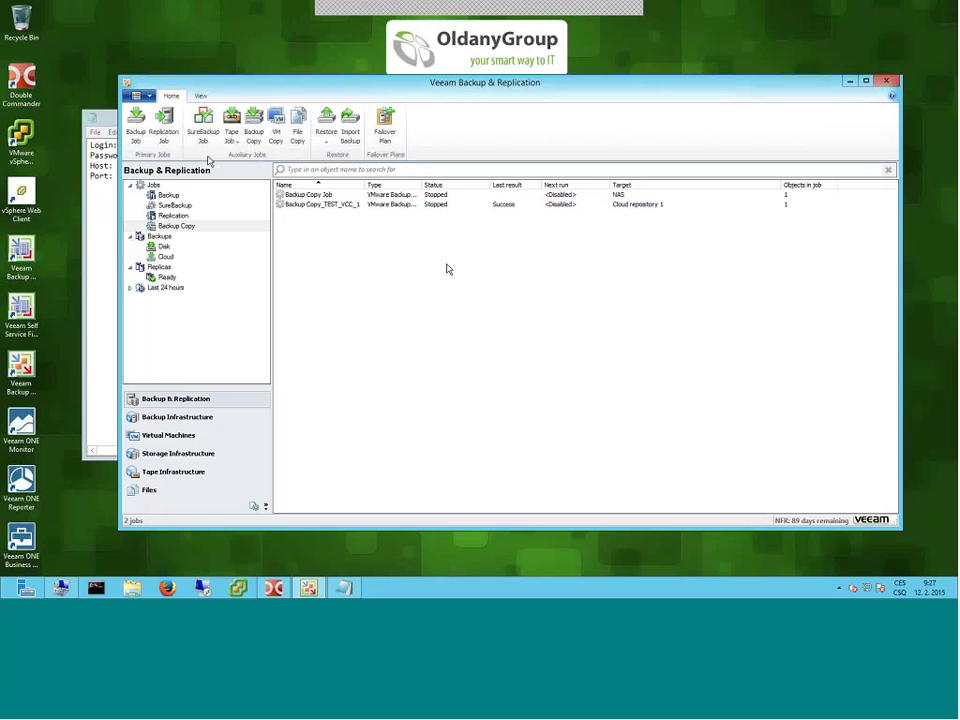
pyautogui.click(286, 205)
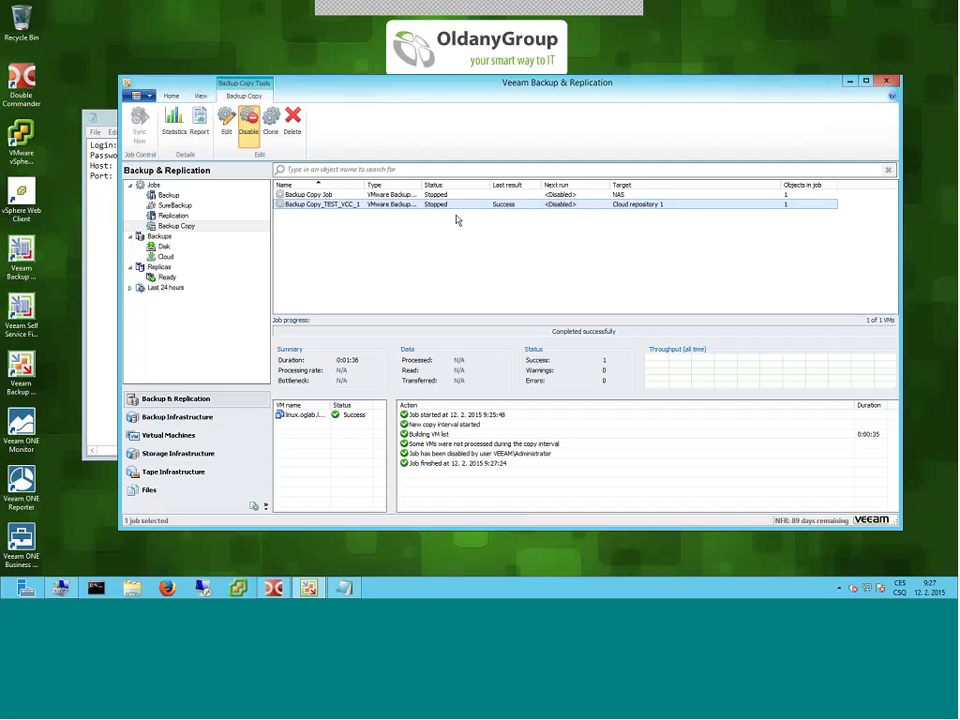
pyautogui.rightClick(341, 210)
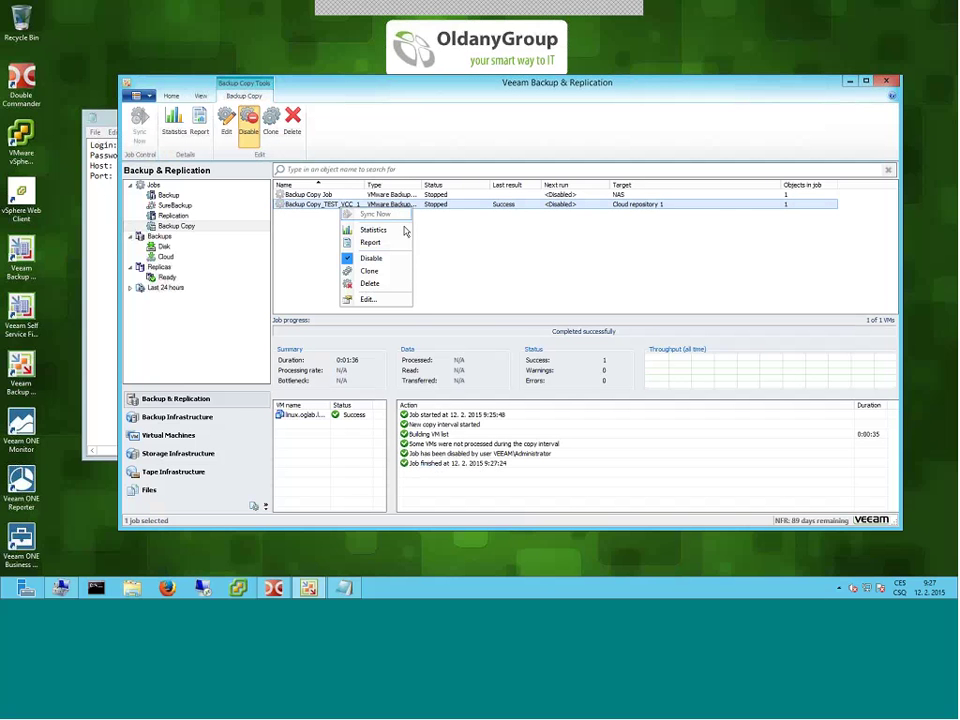
pyautogui.click(369, 283)
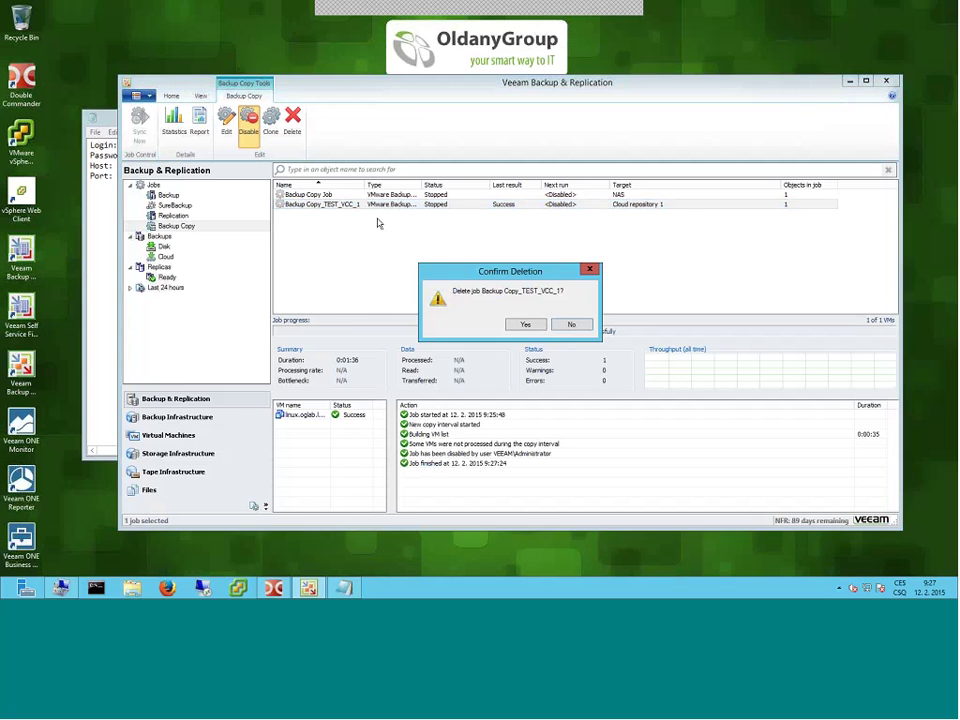
pyautogui.click(524, 324)
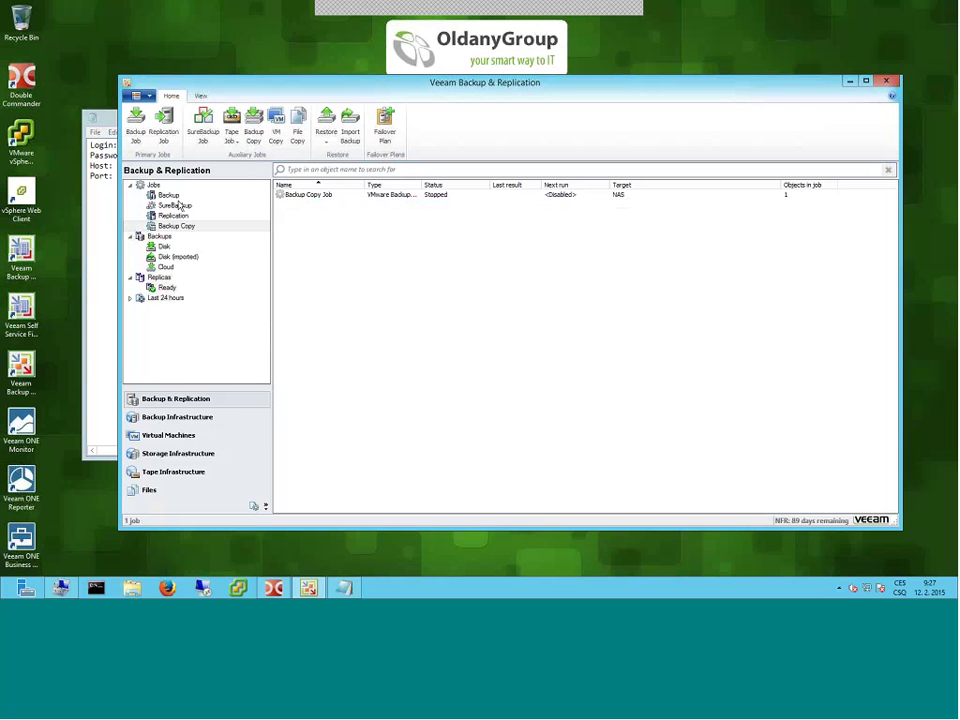
# - Remove the vcc-backup.ogservices.cz service provider from Backup Infrastructure, then close the console
pyautogui.click(204, 417)
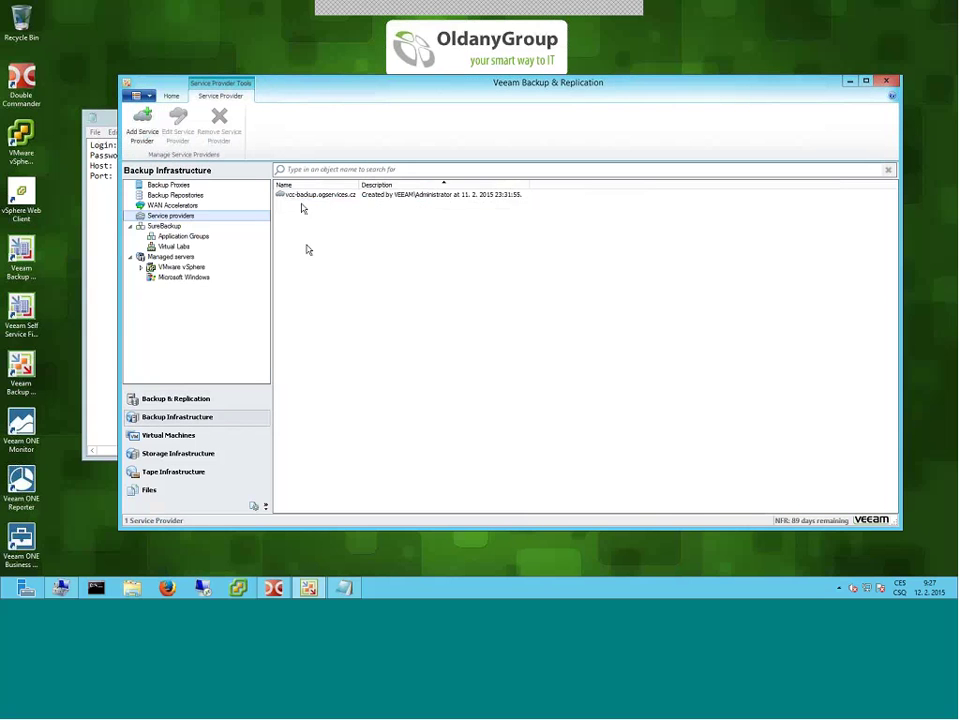
pyautogui.rightClick(307, 195)
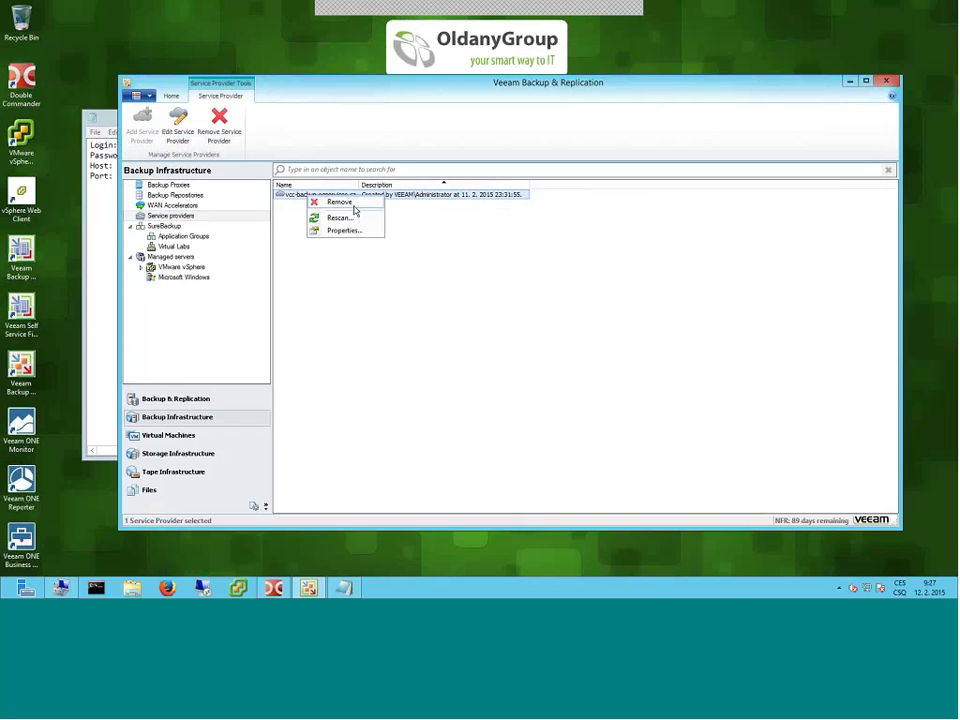
pyautogui.click(337, 203)
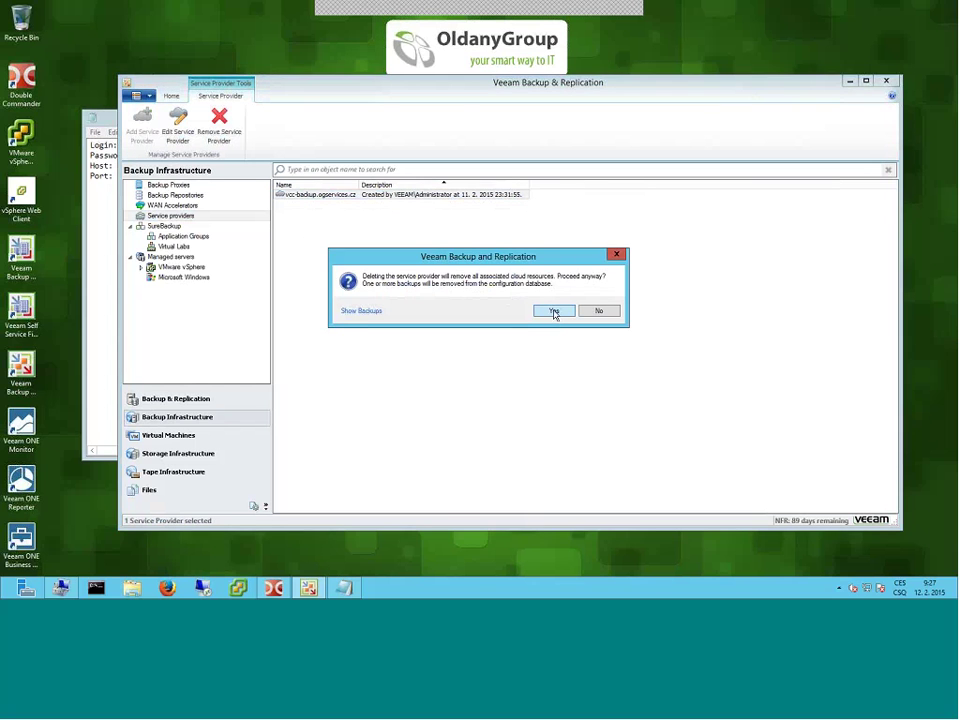
pyautogui.click(553, 312)
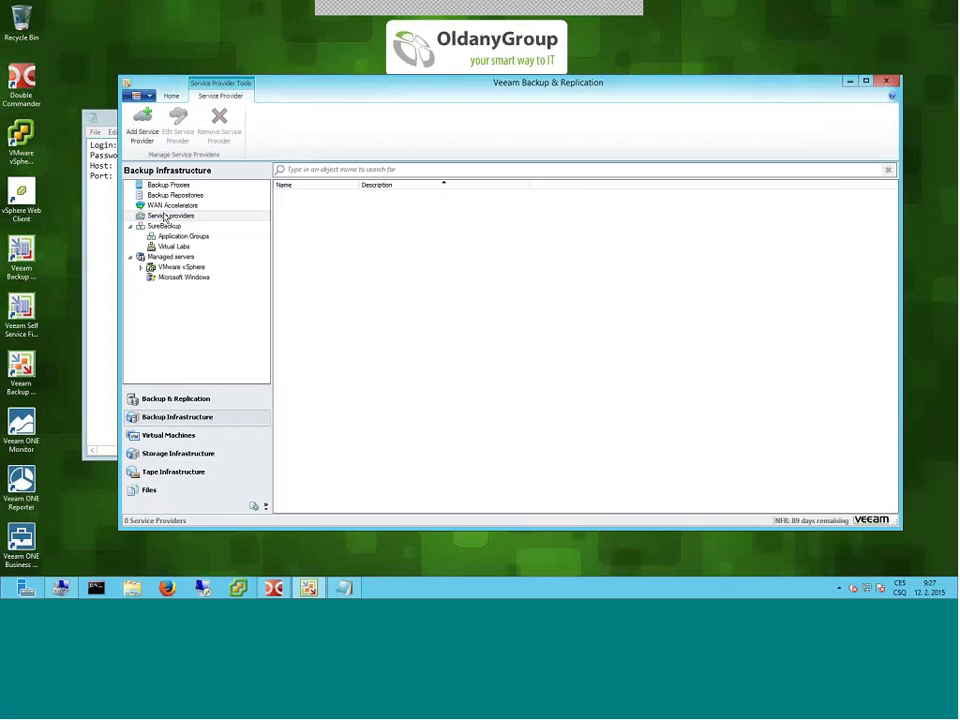
pyautogui.click(888, 83)
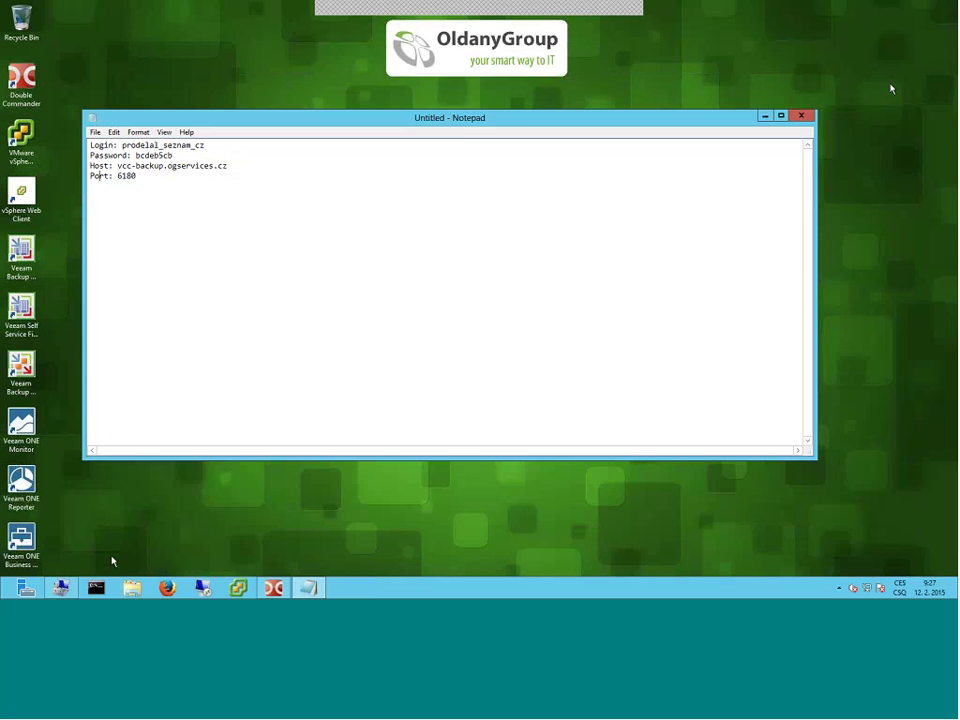
# - Relaunch Veeam Backup & Replication and open the Backup Infrastructure Service providers page
pyautogui.click(23, 364)
pyautogui.doubleClick(23, 368)
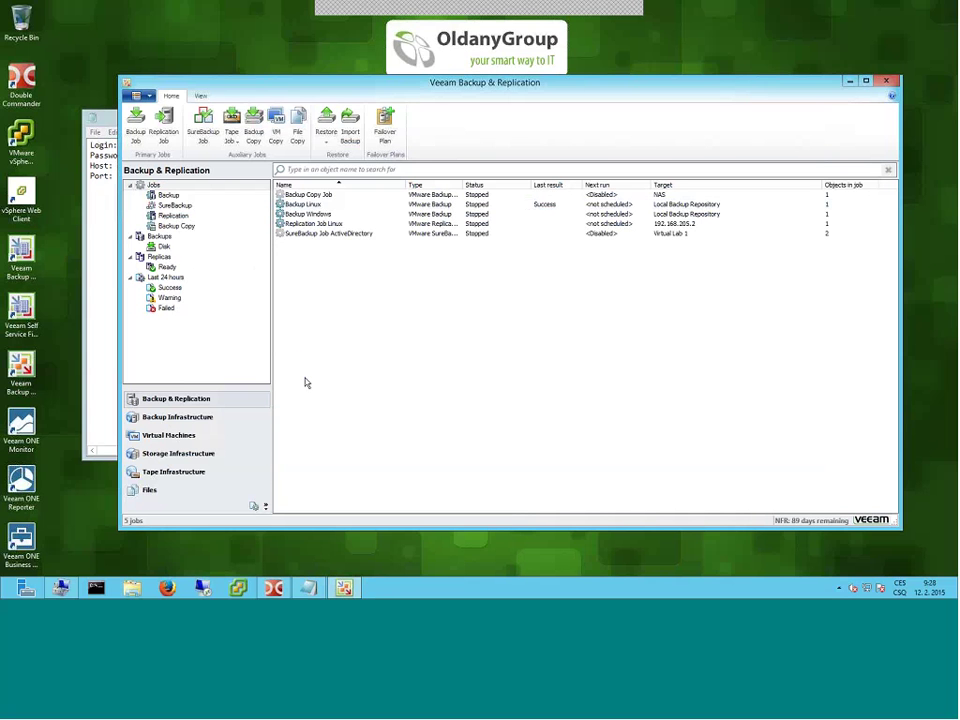
pyautogui.click(172, 426)
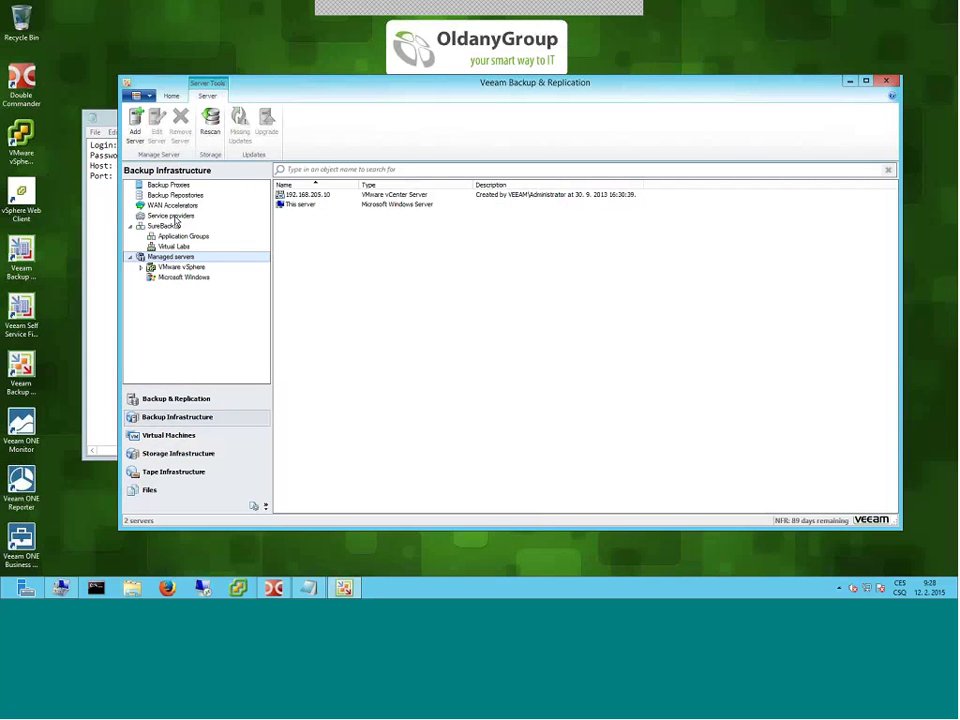
pyautogui.click(175, 216)
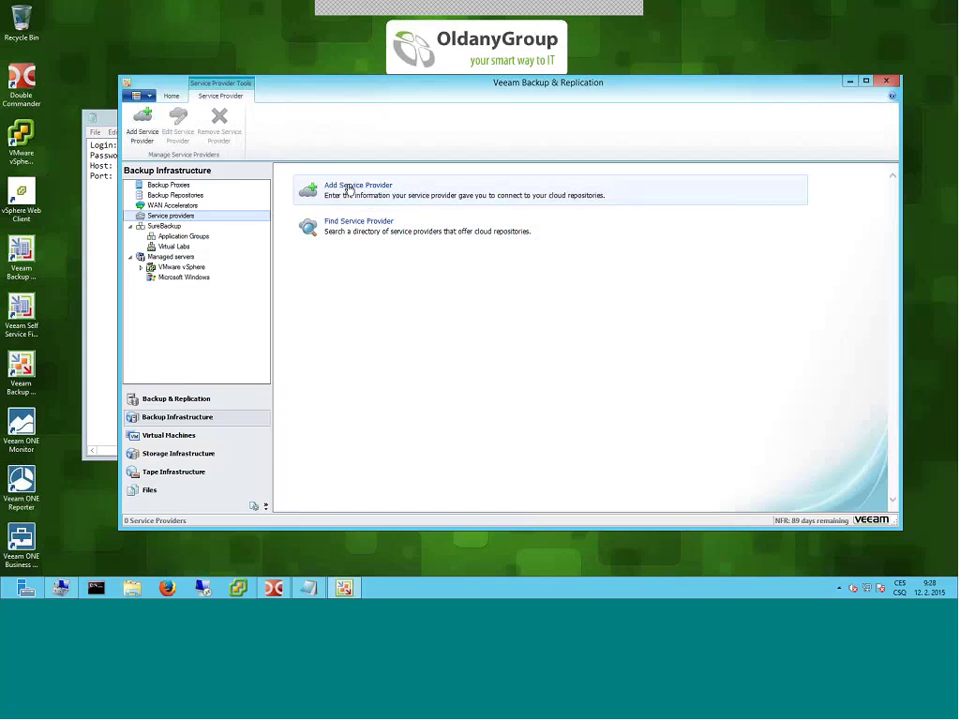
# - Move the connection notes window aside and return to the Veeam console
pyautogui.click(112, 180)
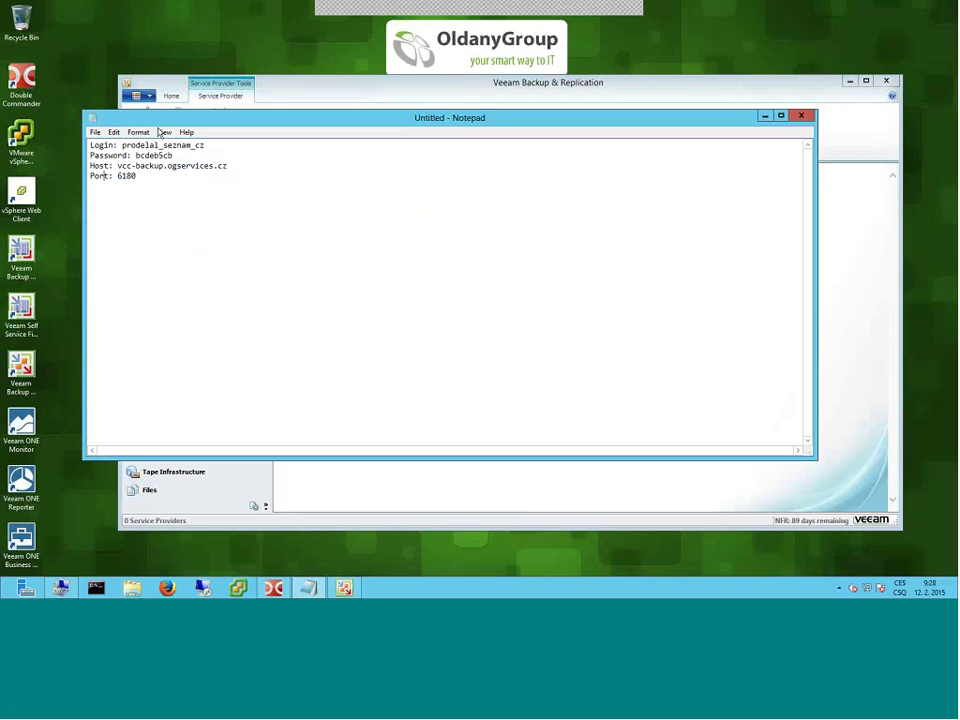
pyautogui.moveTo(160, 118); pyautogui.dragTo(132, 134)
pyautogui.click(74, 191)
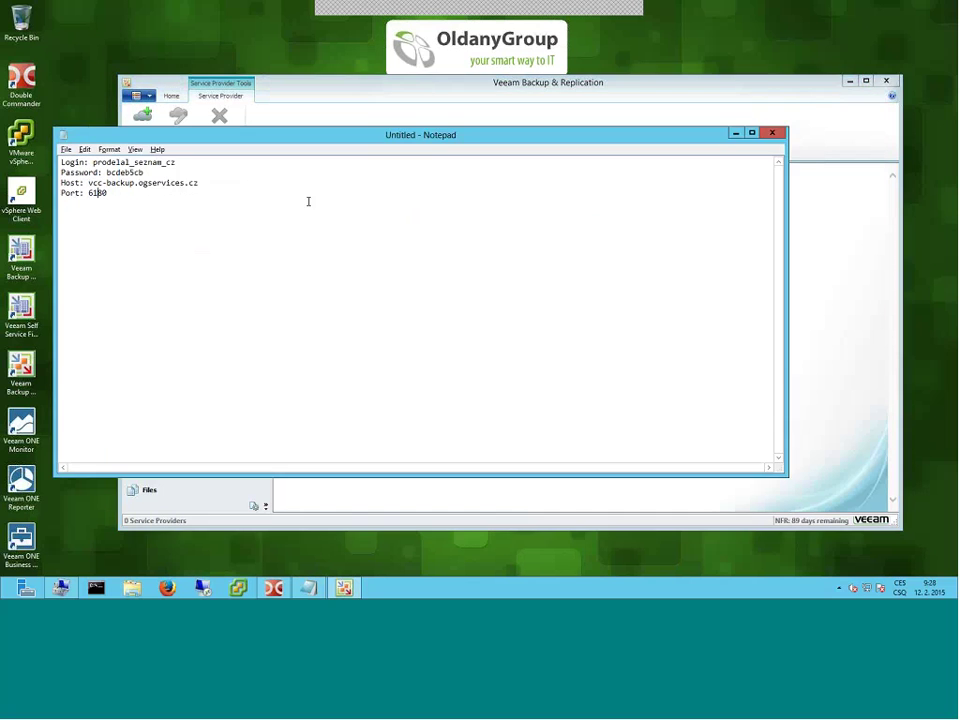
pyautogui.hotkey('alt', 'Tab')
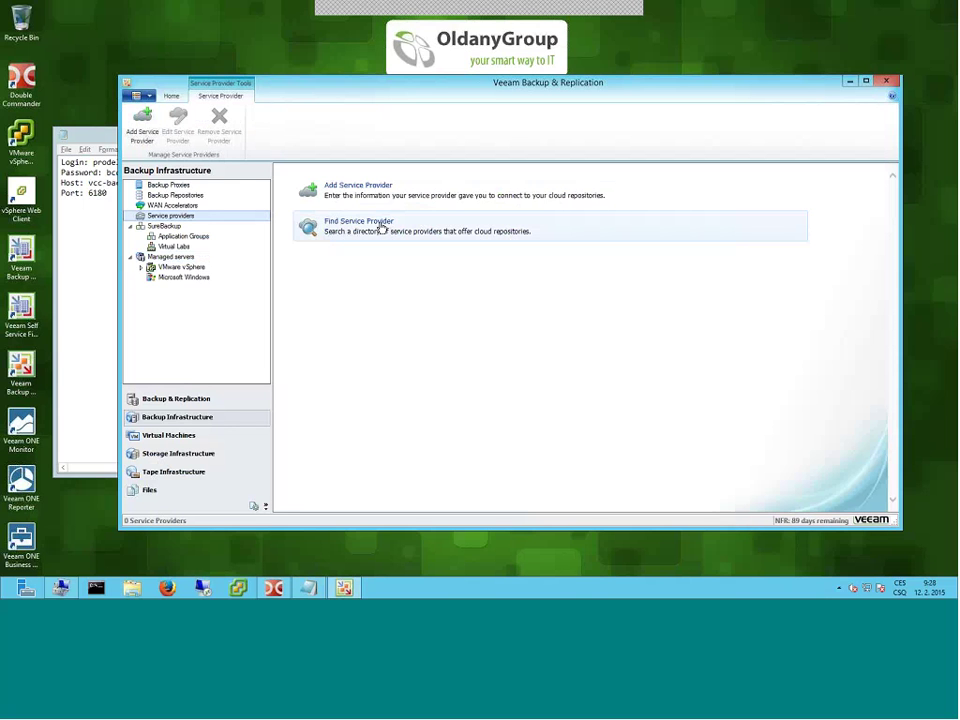
# - Open the online Service Provider Lookup, show more providers, and expand AutoCont CZ a.s
pyautogui.click(382, 229)
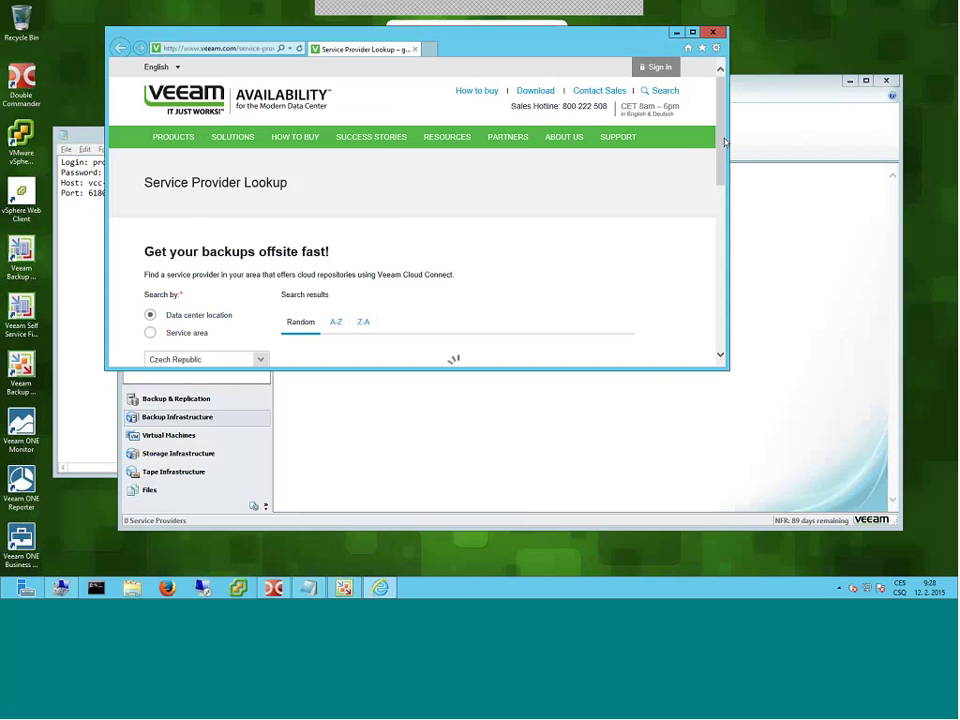
pyautogui.moveTo(725, 142); pyautogui.dragTo(730, 204)
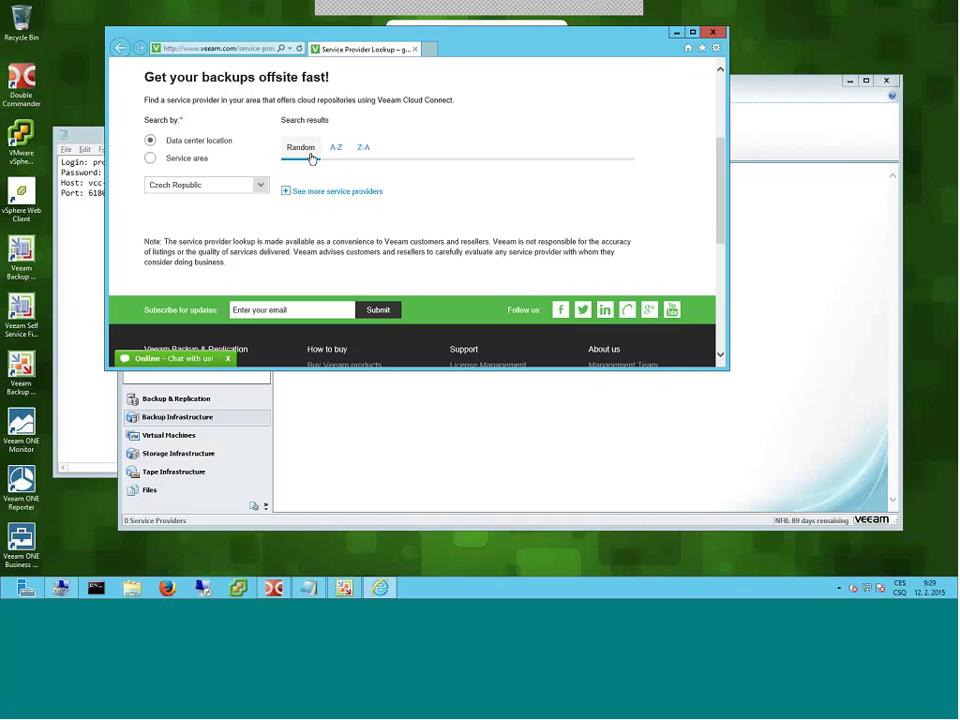
pyautogui.click(286, 193)
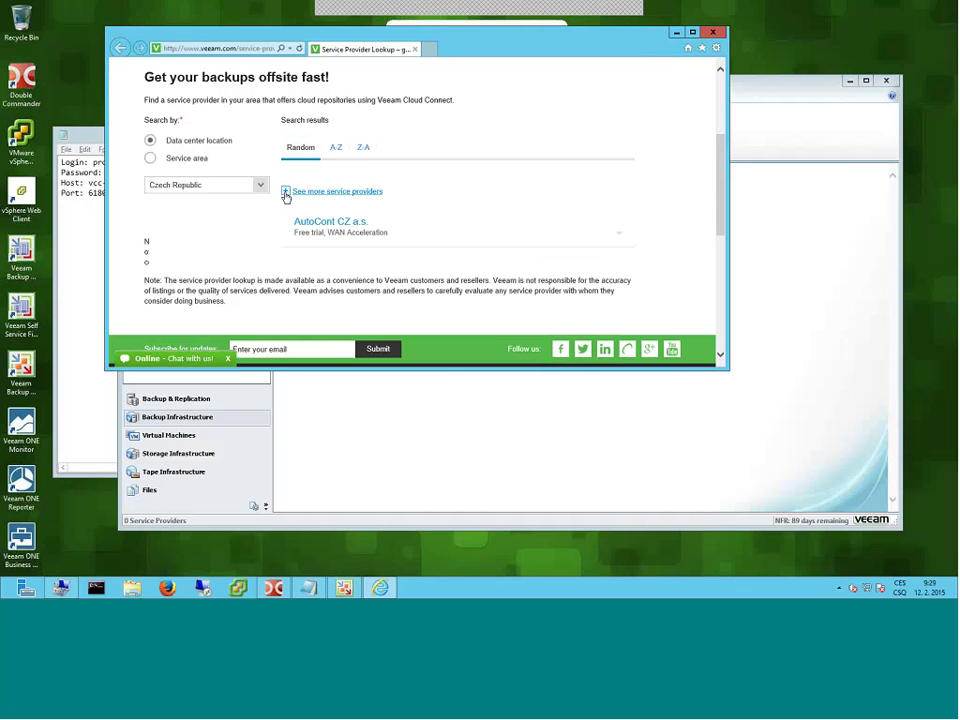
pyautogui.scroll(-1, 666, 225)
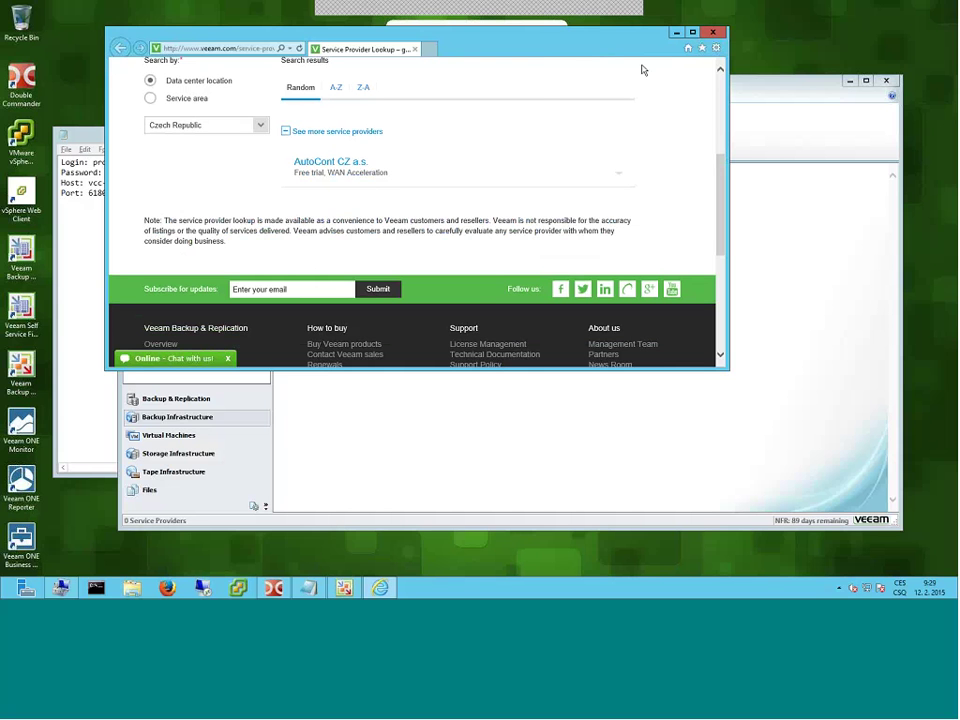
pyautogui.moveTo(540, 43); pyautogui.dragTo(539, 99)
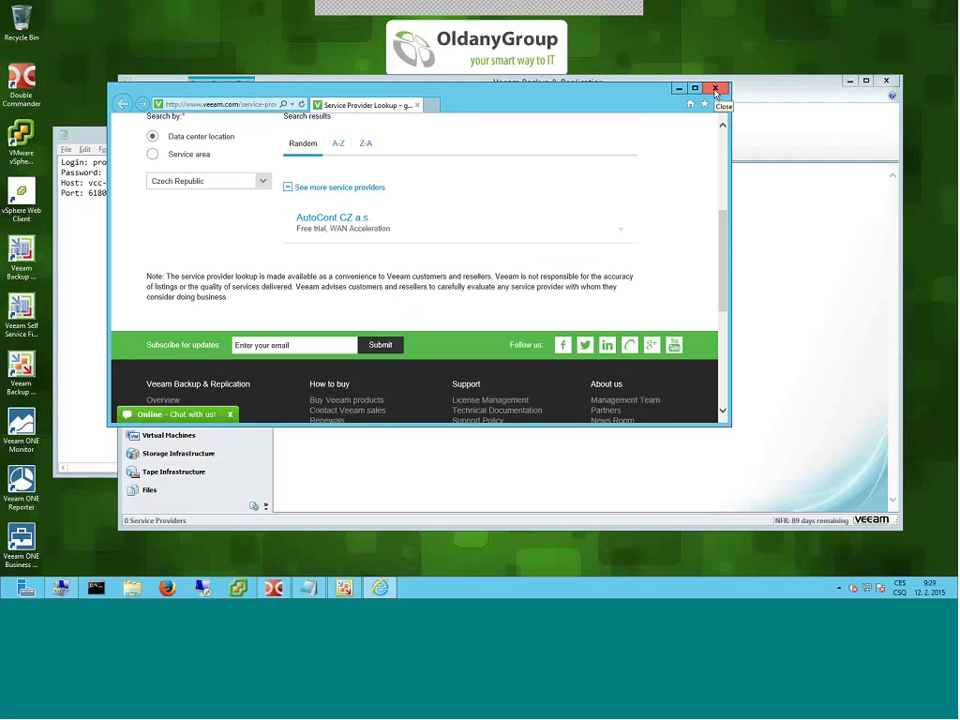
pyautogui.click(340, 218)
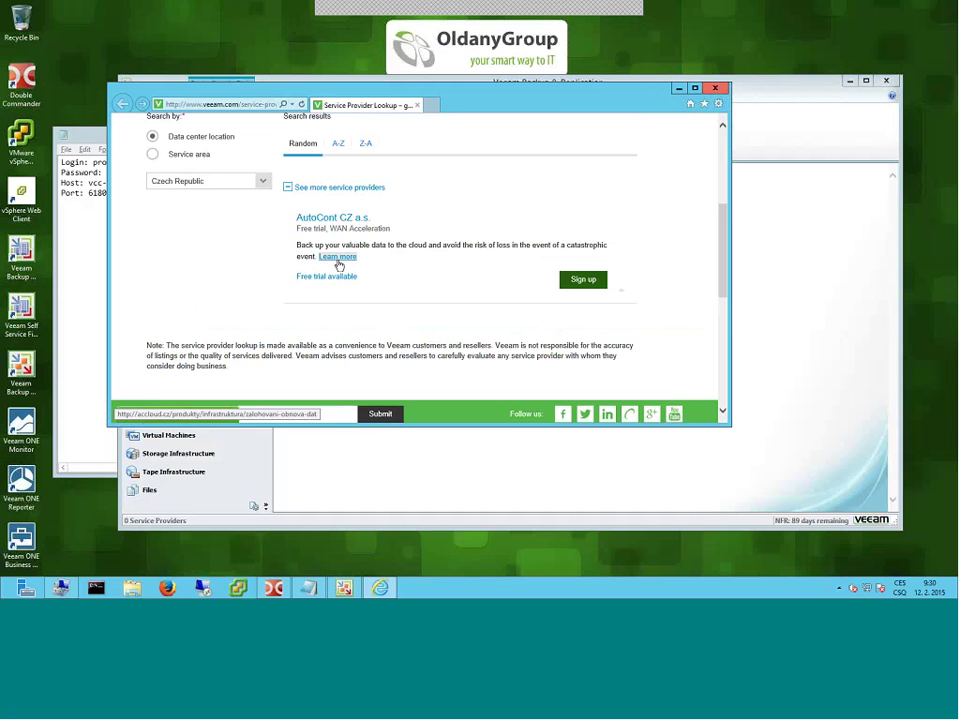
# - Open the AC Cloud learn-more page, review its vBR pricing, and close the tab
pyautogui.click(428, 267)
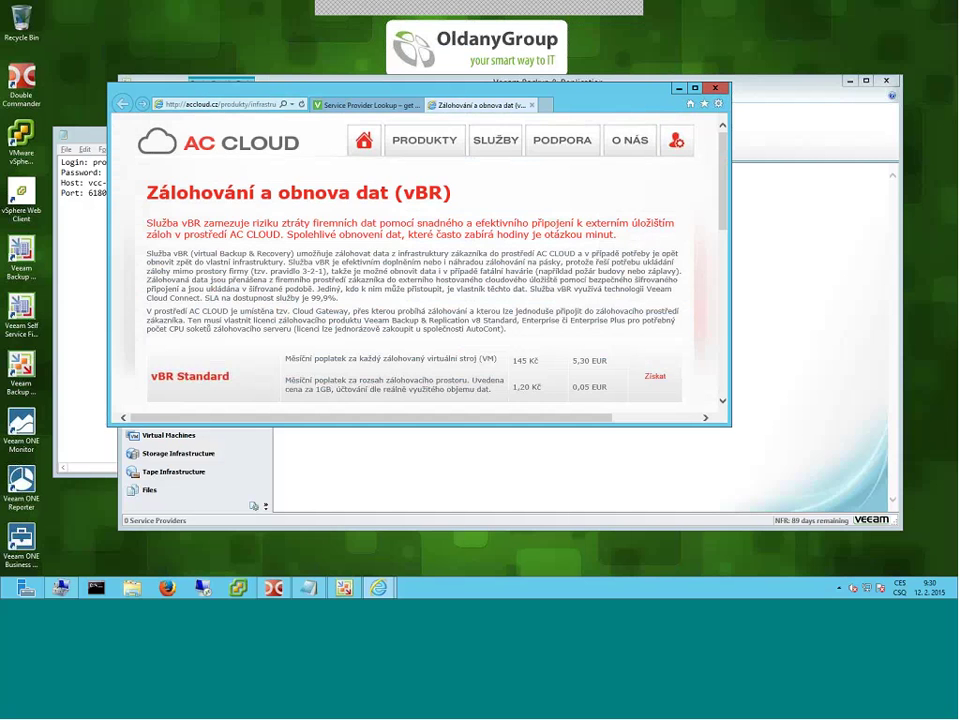
pyautogui.scroll(-5, 392, 263)
pyautogui.scroll(5, 392, 267)
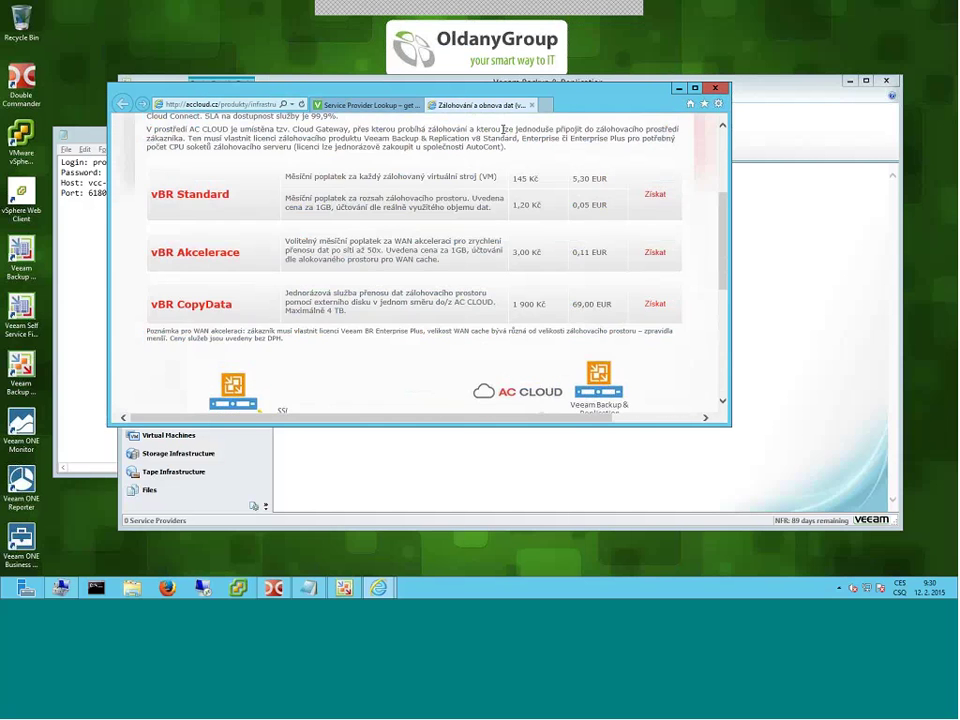
pyautogui.hotkey('ctrl', 'w')
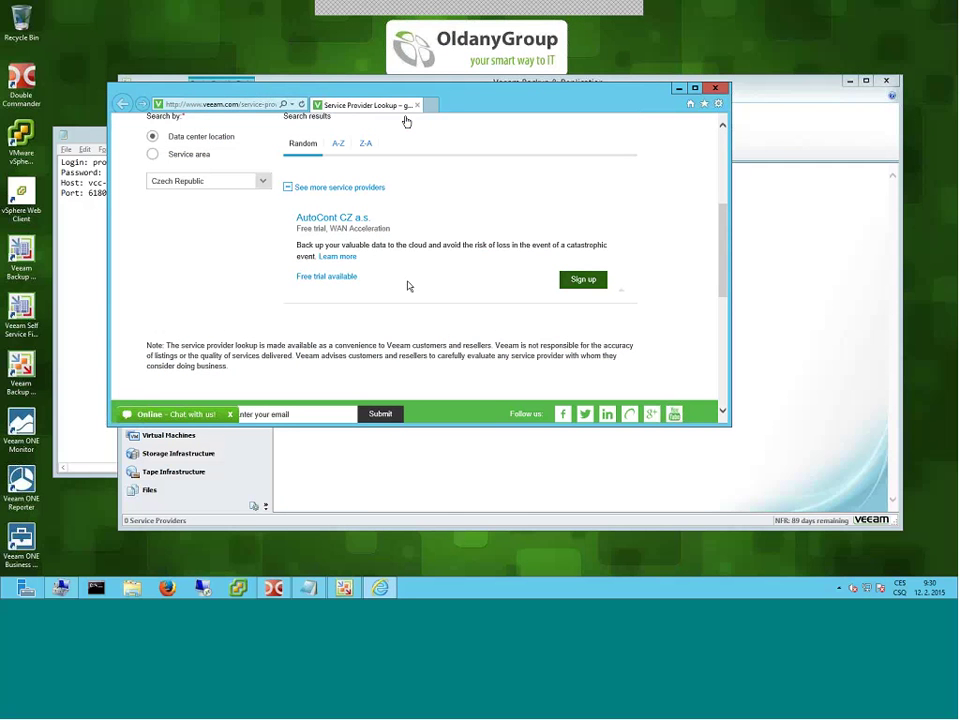
# - Close Internet Explorer to return to the Veeam service providers page
pyautogui.moveTo(626, 97); pyautogui.dragTo(632, 103)
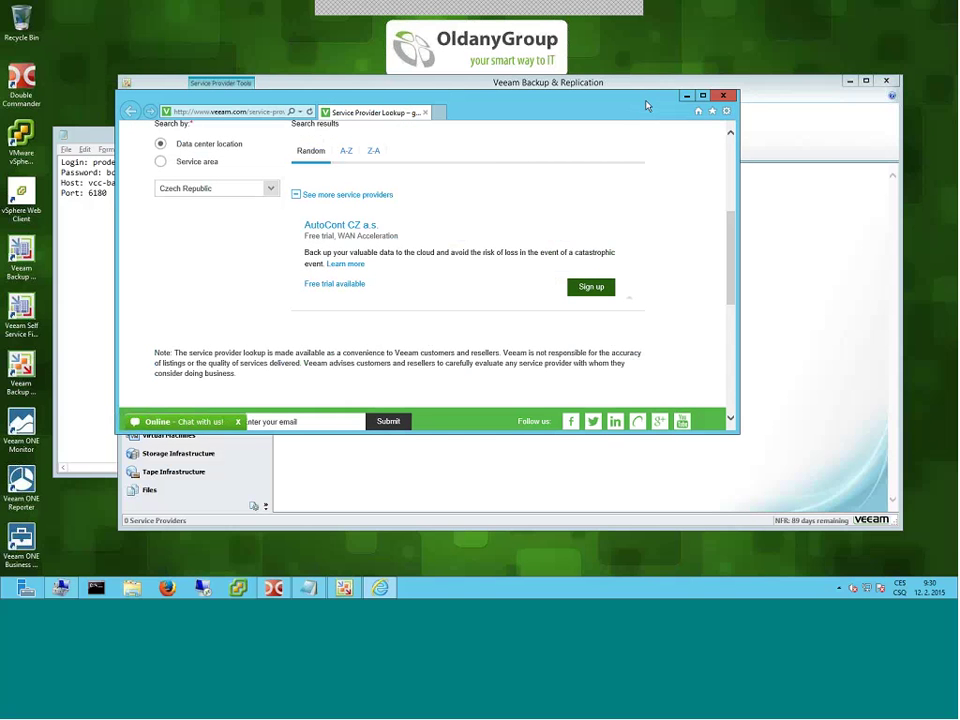
pyautogui.moveTo(647, 104); pyautogui.dragTo(650, 126)
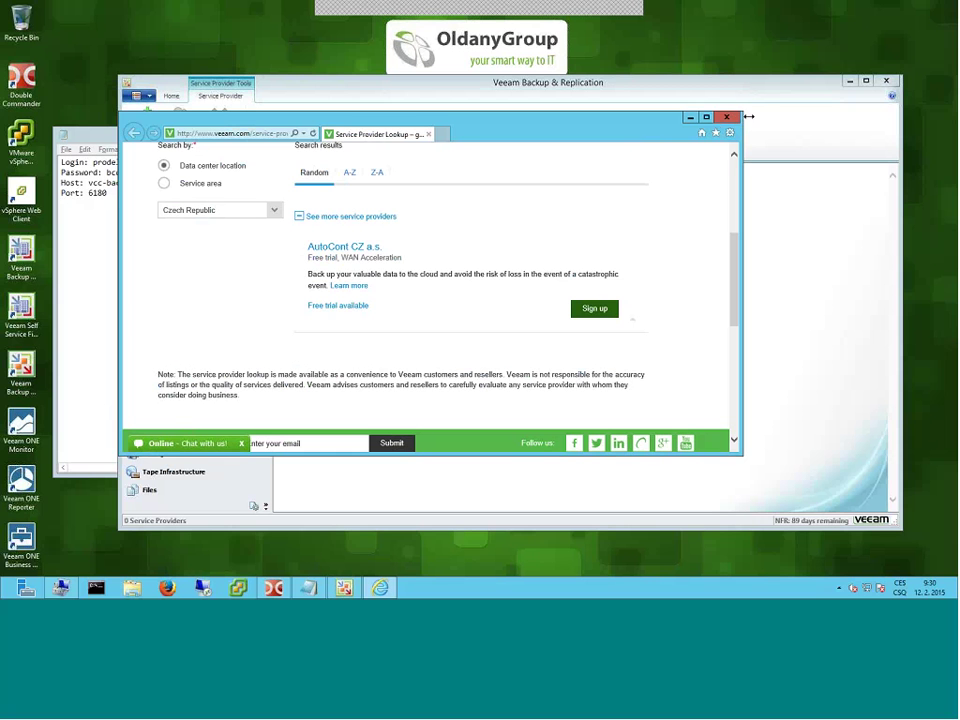
pyautogui.click(729, 118)
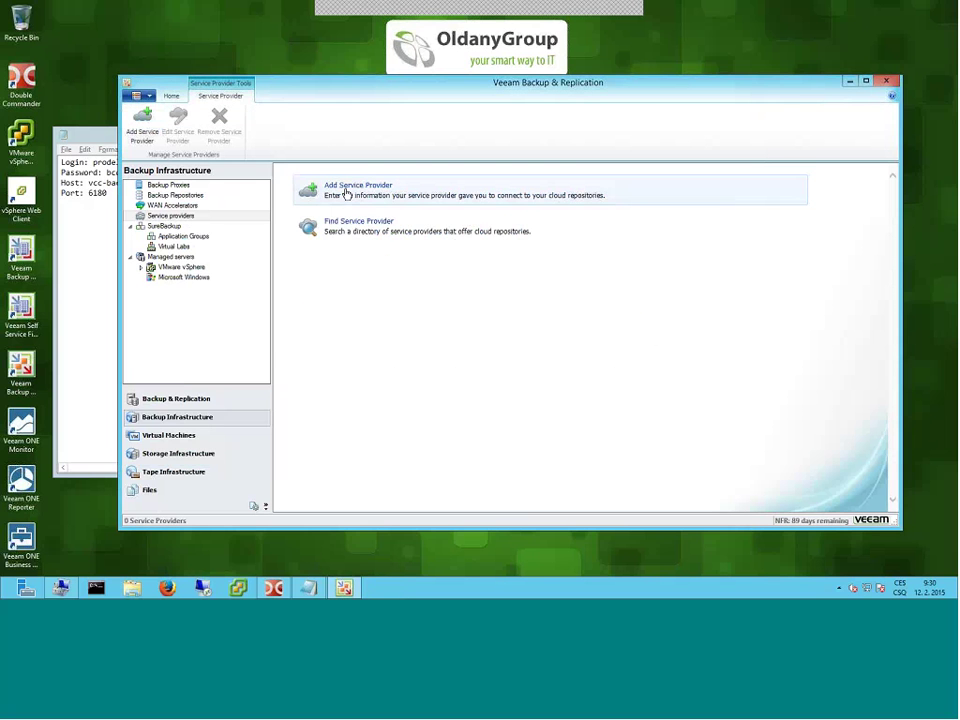
# - Copy vcc-backup.ogservices.cz from the notes into the new service provider's DNS name field
pyautogui.click(346, 192)
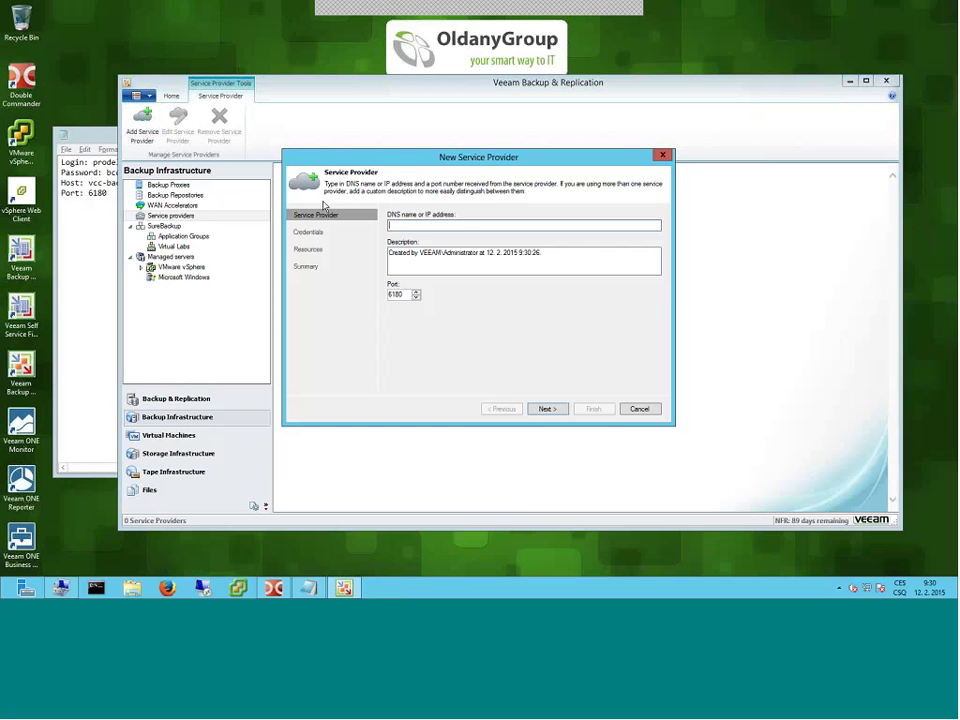
pyautogui.click(81, 219)
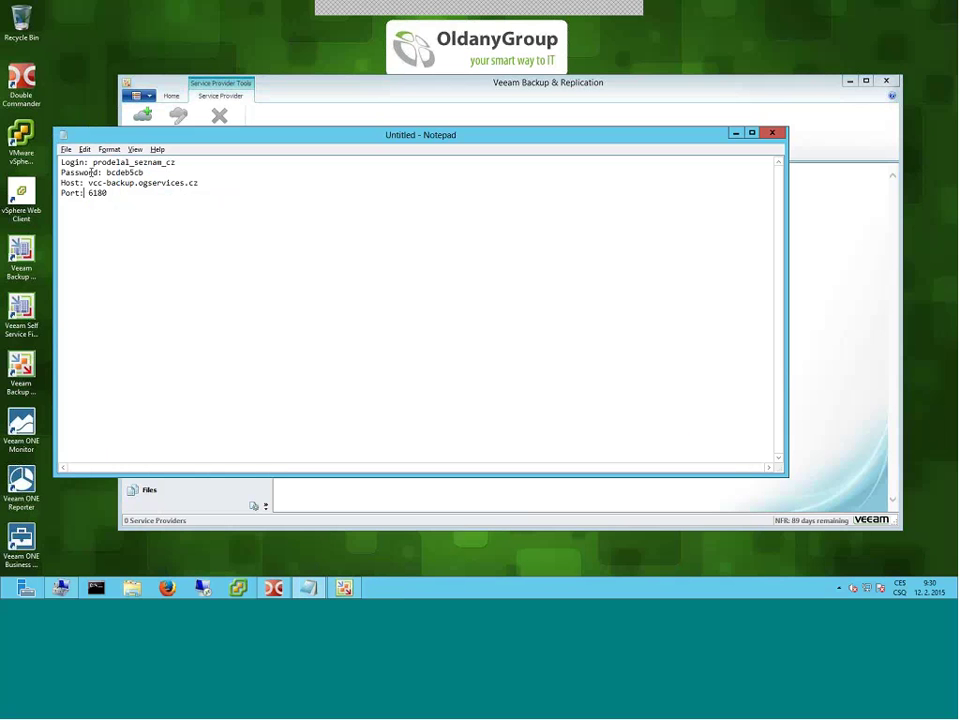
pyautogui.moveTo(92, 183); pyautogui.dragTo(321, 193)
pyautogui.hotkey('alt', 'Tab')
pyautogui.hotkey('alt', 'Tab')
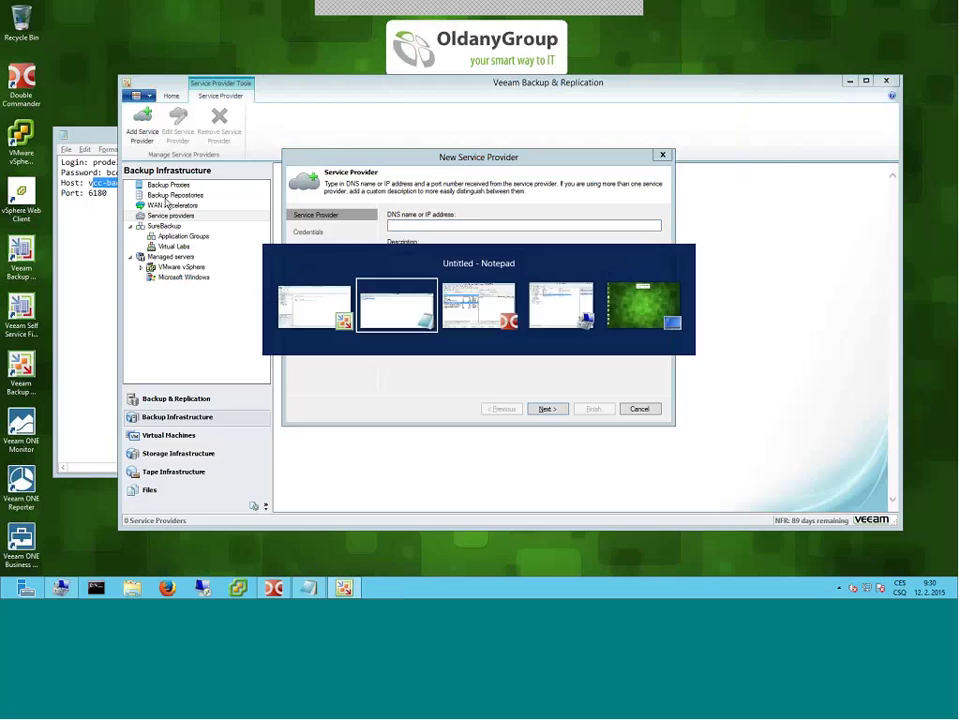
pyautogui.moveTo(88, 183); pyautogui.dragTo(200, 183)
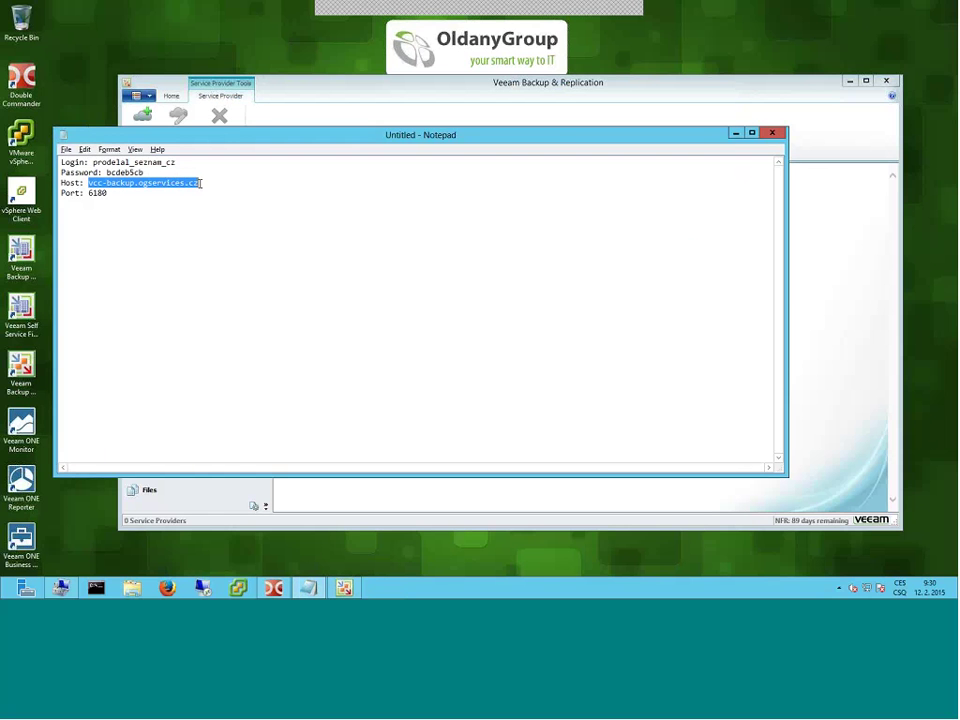
pyautogui.hotkey('ctrl', 'c')
pyautogui.hotkey('alt', 'Tab')
pyautogui.hotkey('ctrl', 'v')
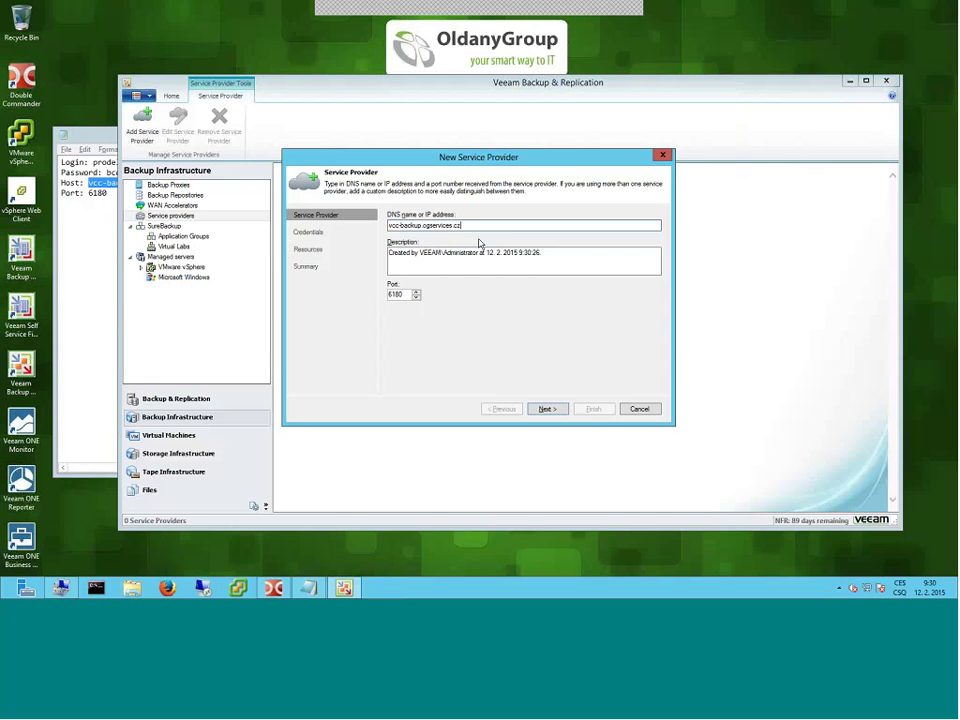
# - Prefix the description with 'OldanyGroup / ' and continue on port 6180 to the Credentials step
pyautogui.press('Tab')
pyautogui.press('Home')
pyautogui.write('Old')
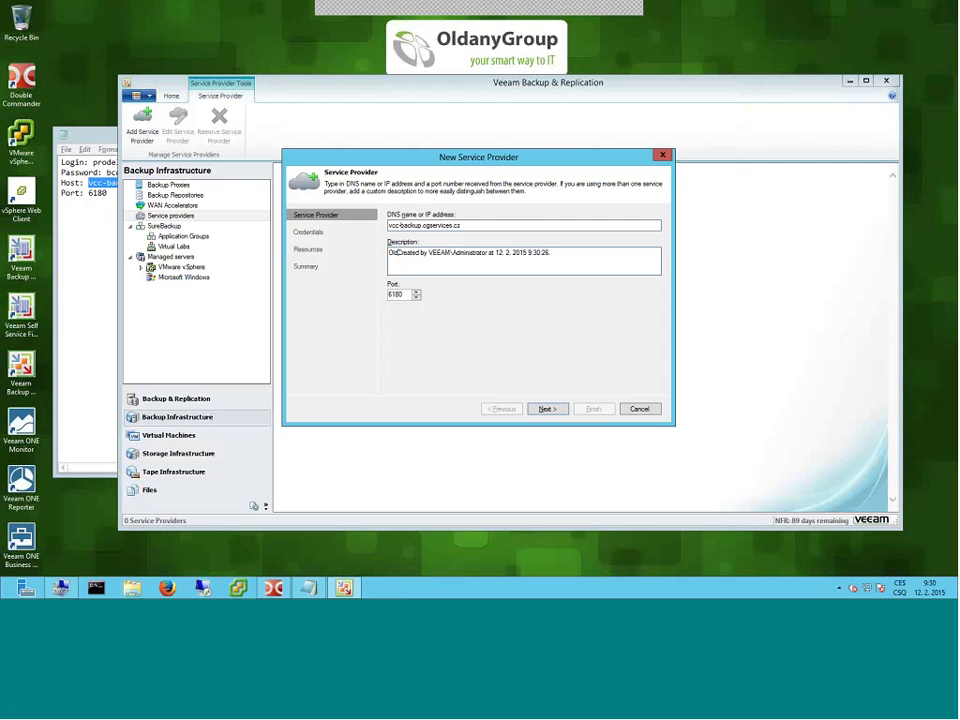
pyautogui.write('any')
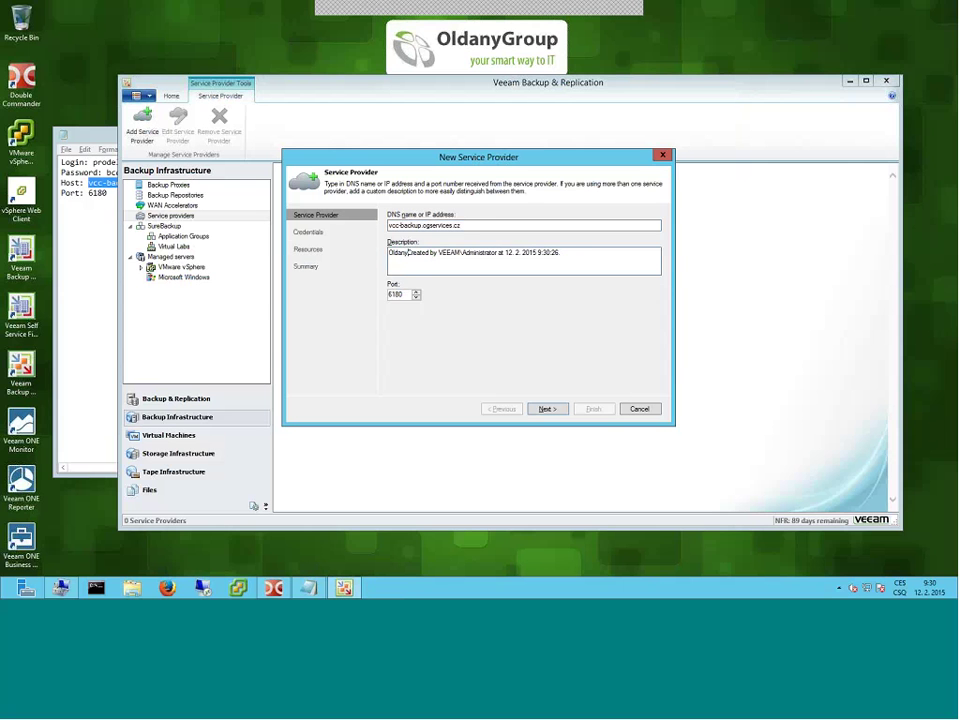
pyautogui.write('Group /')
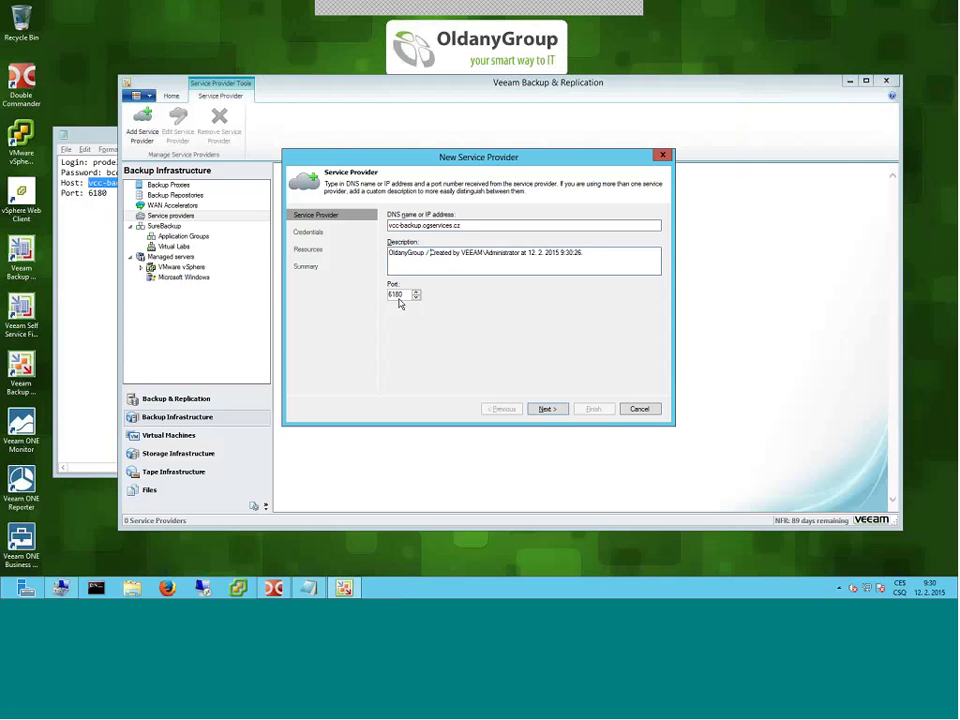
pyautogui.click(548, 409)
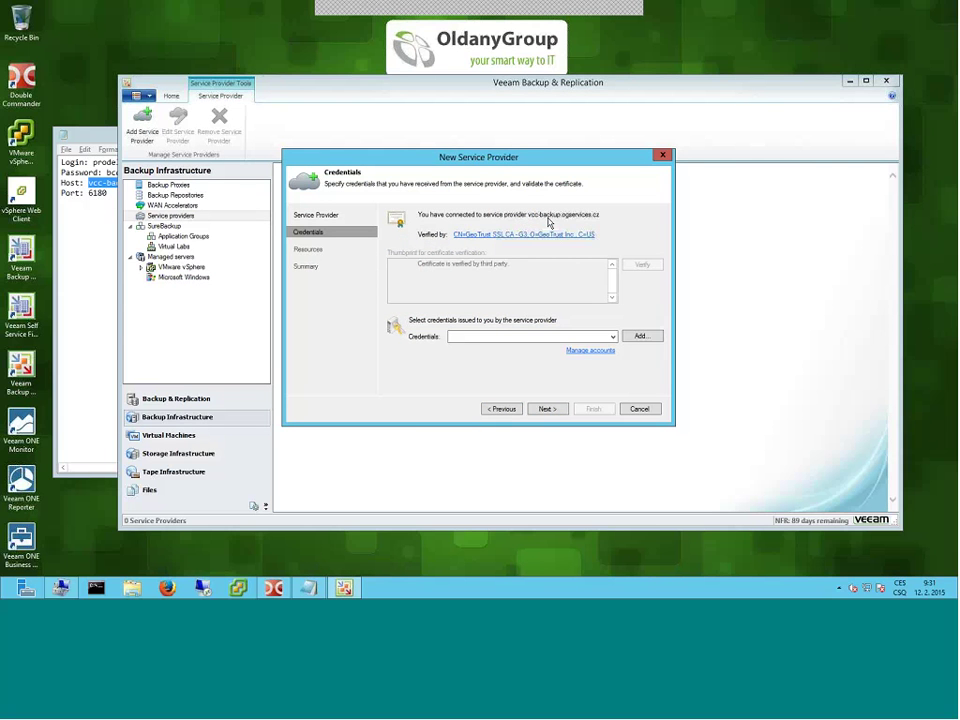
# - Add new credentials, filling in the provider-issued username copied from Notepad
pyautogui.click(612, 336)
pyautogui.click(649, 313)
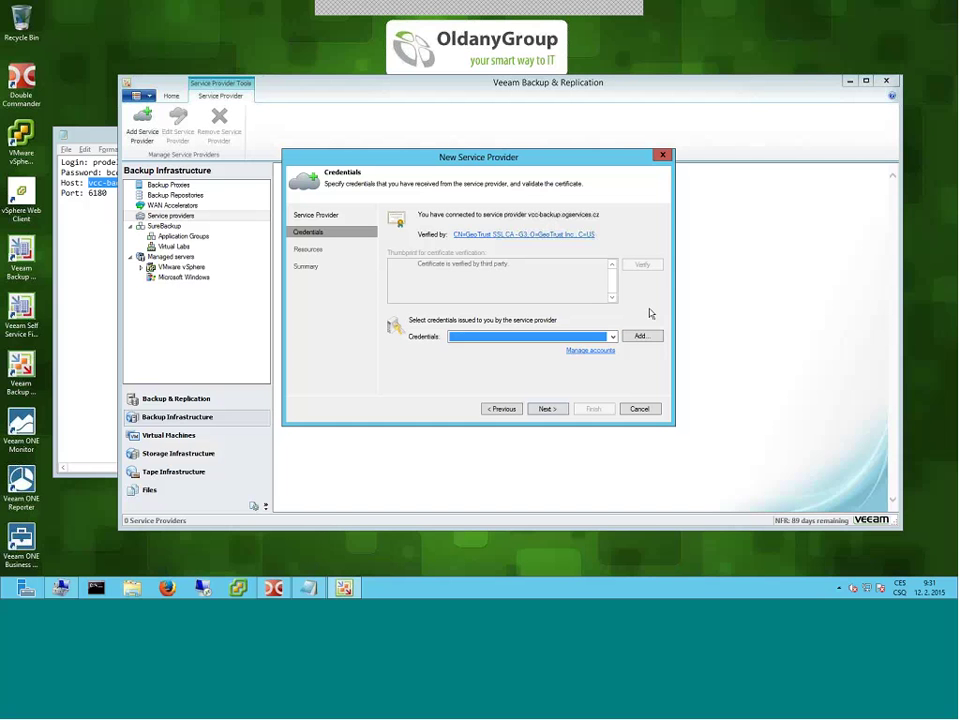
pyautogui.click(612, 336)
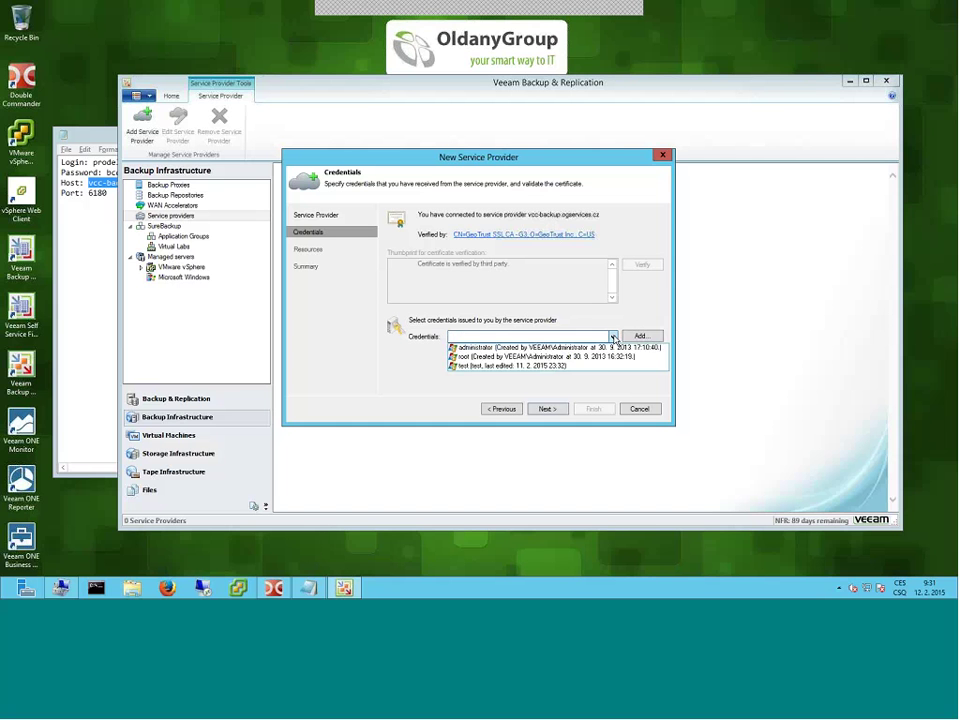
pyautogui.click(613, 337)
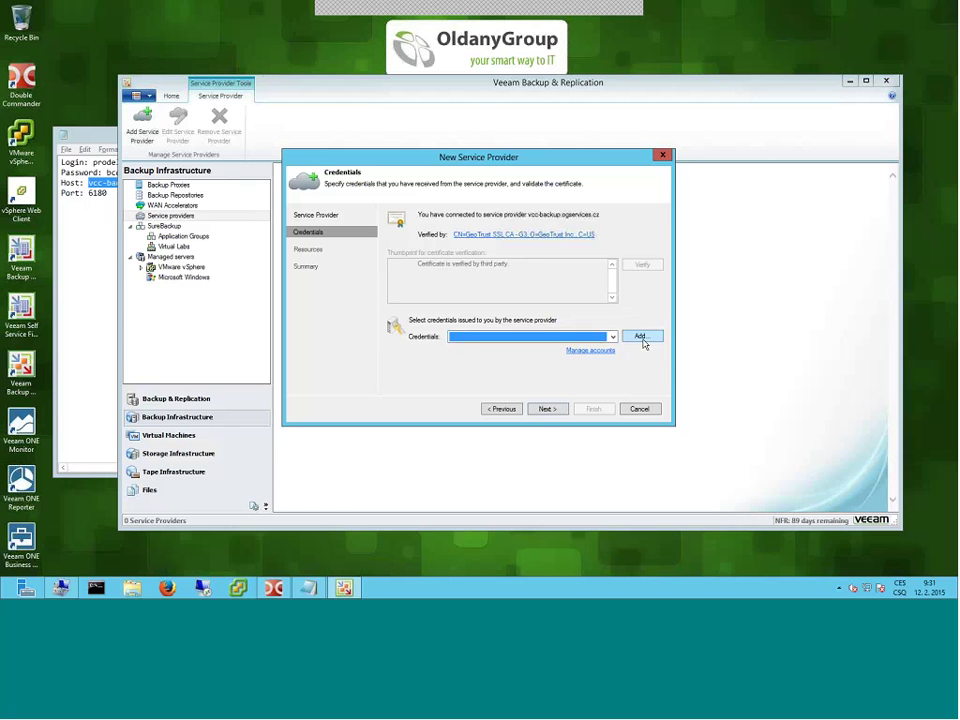
pyautogui.click(642, 338)
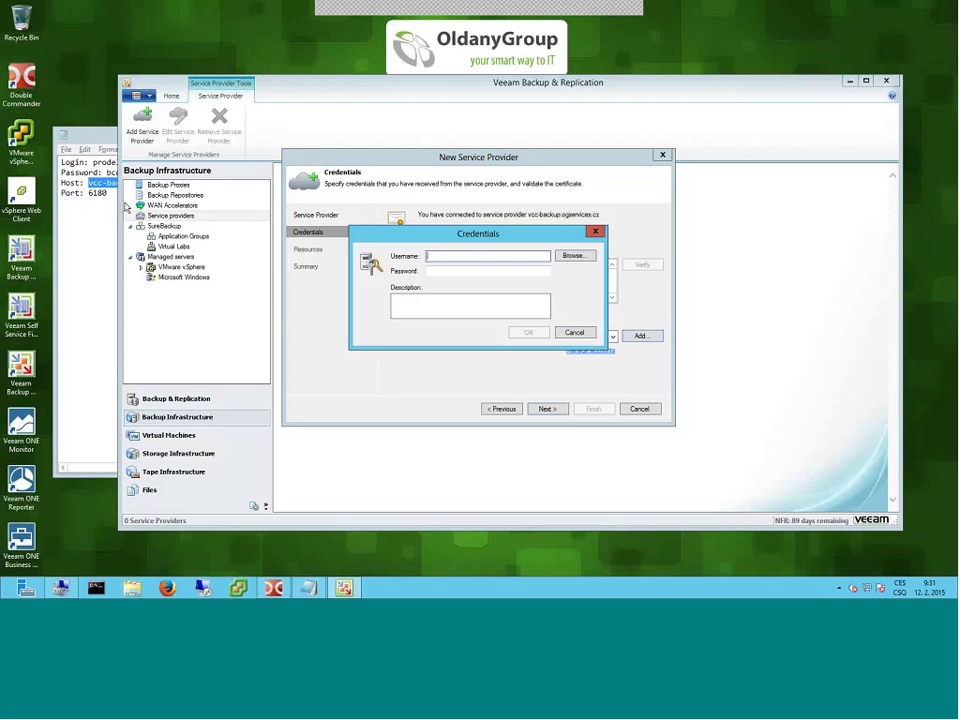
pyautogui.click(94, 158)
pyautogui.moveTo(94, 161); pyautogui.dragTo(178, 162)
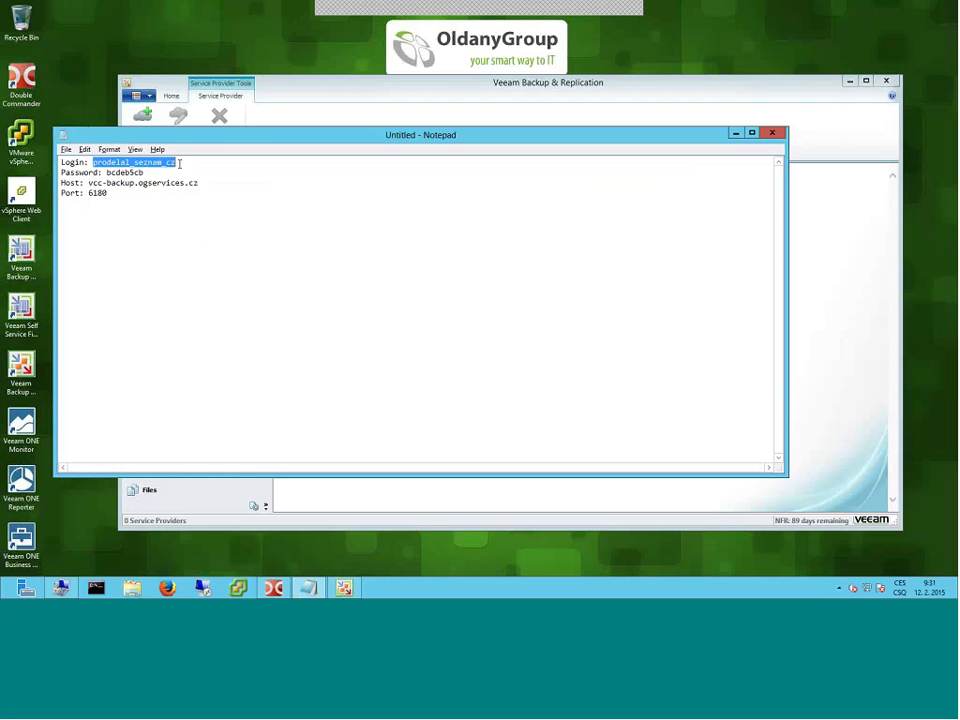
pyautogui.hotkey('alt', 'Tab')
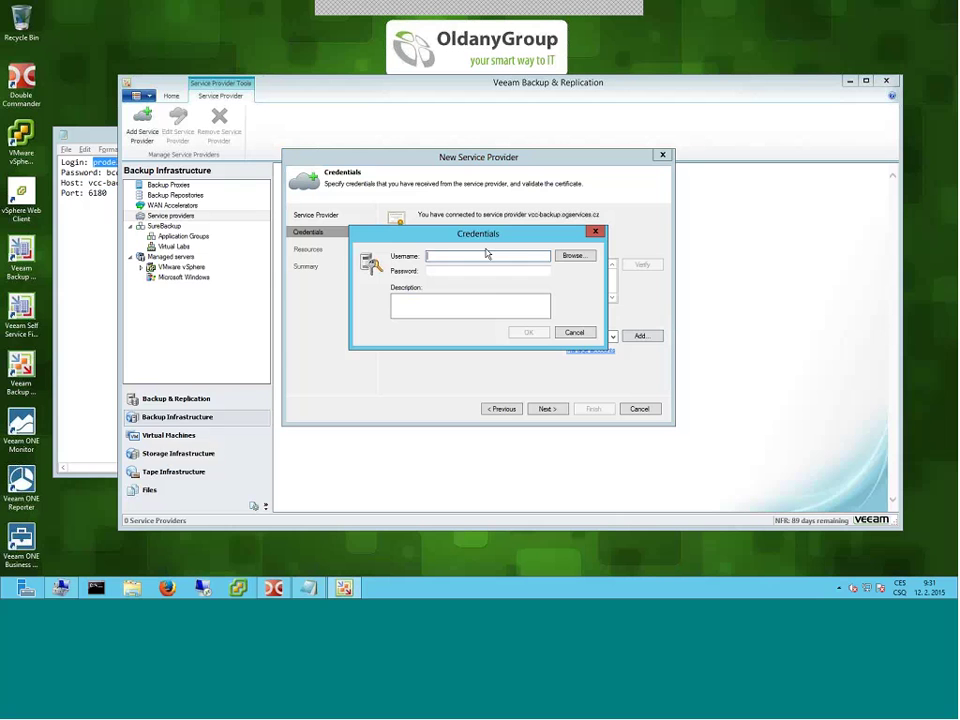
pyautogui.hotkey('alt', 'Tab')
# - Paste the provider-issued password, save the credentials, and continue connecting to the provider
pyautogui.click(120, 172)
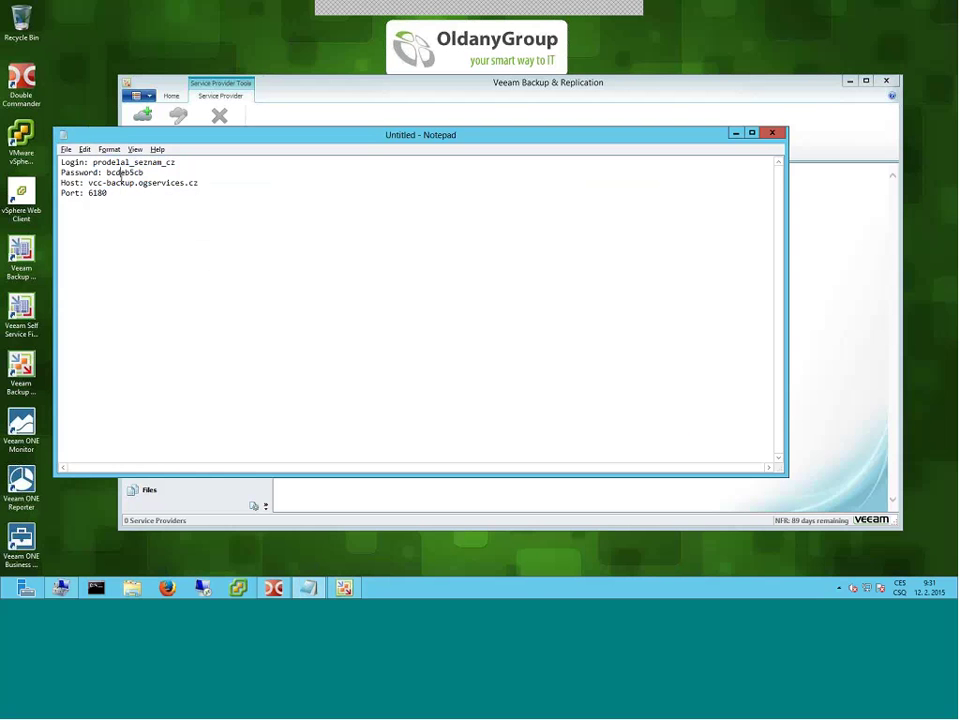
pyautogui.doubleClick(120, 172)
pyautogui.hotkey('alt', 'Tab')
pyautogui.click(462, 271)
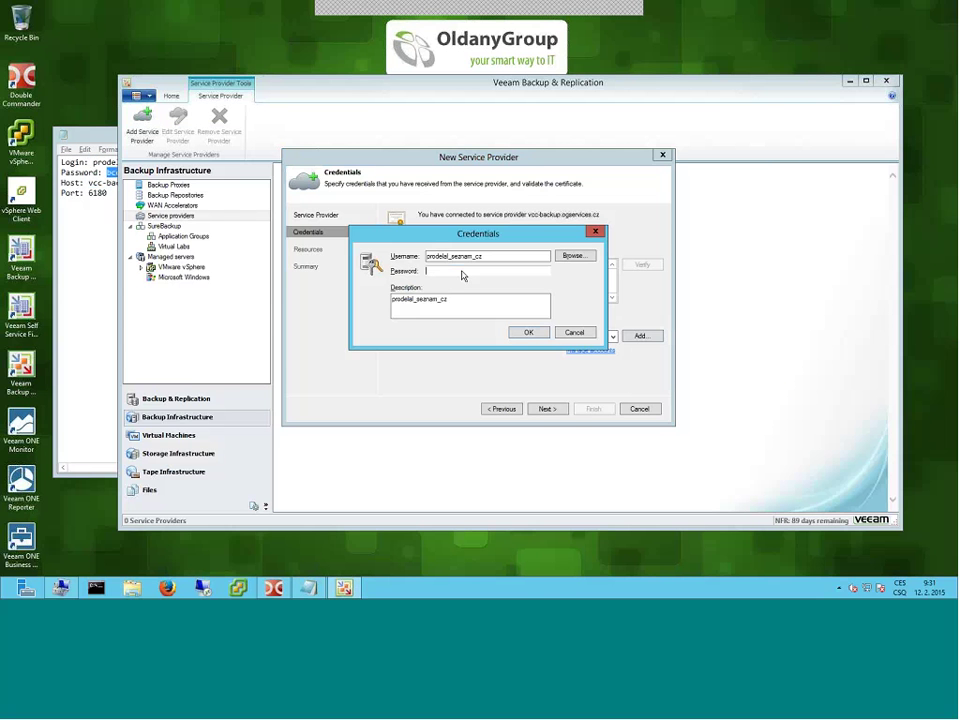
pyautogui.hotkey('ctrl', 'v')
pyautogui.click(531, 333)
pyautogui.click(546, 409)
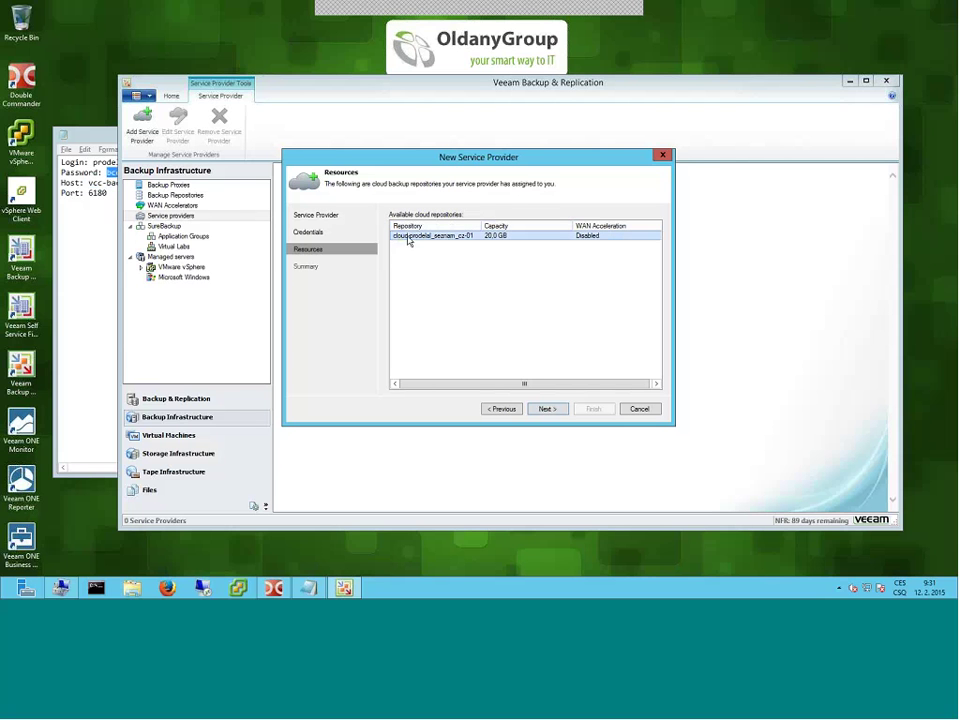
# - Accept the 20 GB cloud repository, finish adding vcc-backup.ogservices.cz, and show the jobs view
pyautogui.click(548, 410)
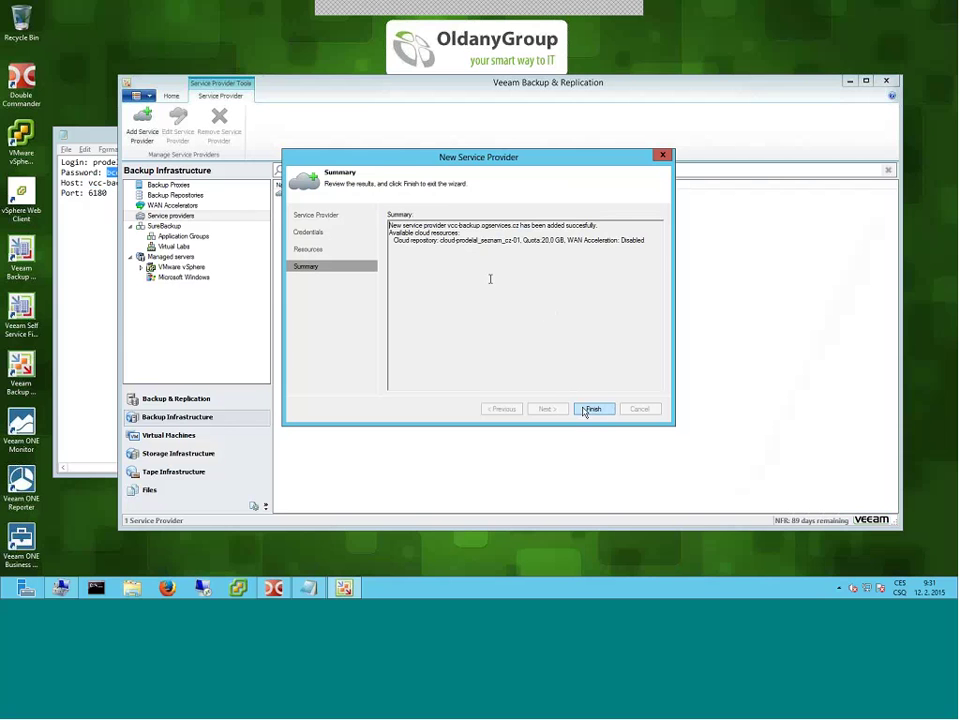
pyautogui.click(586, 410)
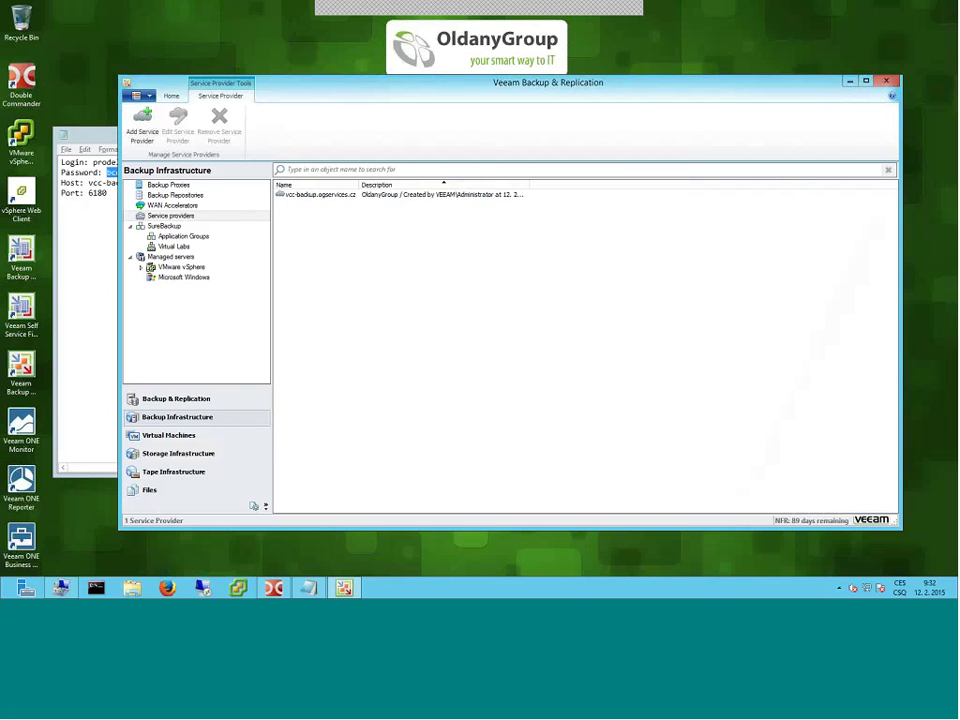
pyautogui.click(318, 196)
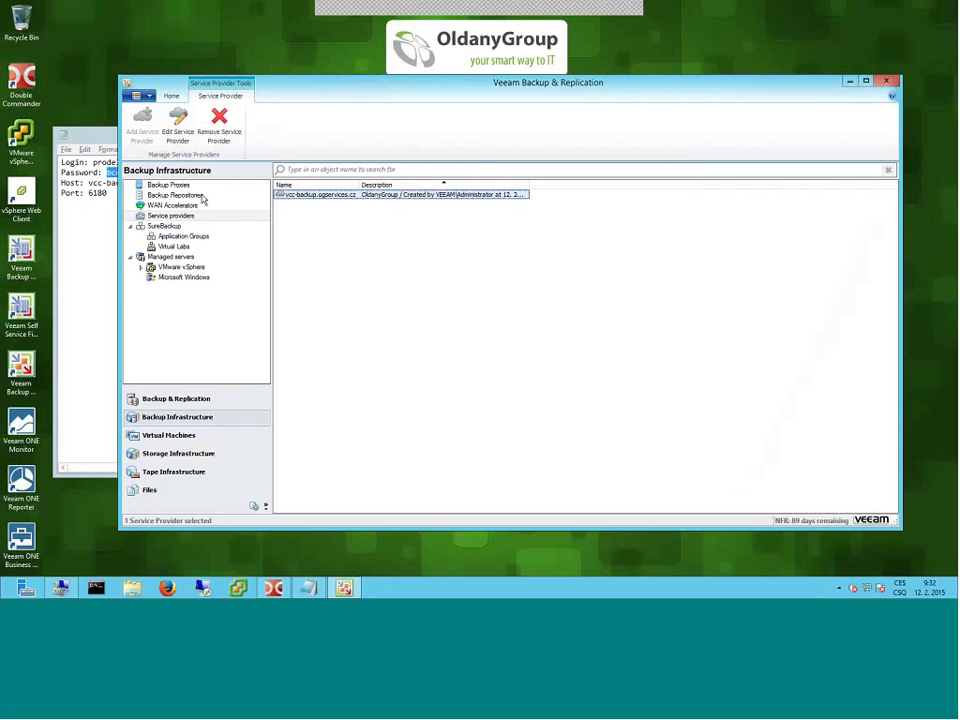
pyautogui.click(195, 398)
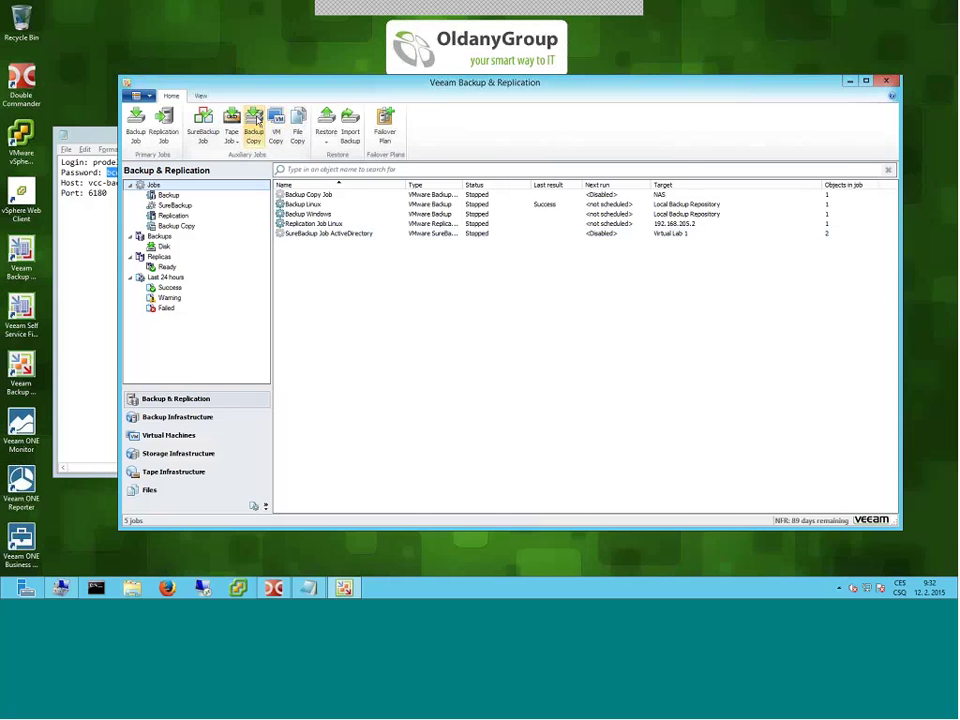
# - Create a new Backup Copy job named Backup Copy_TEST_OG that copies every 2 hours
pyautogui.click(256, 121)
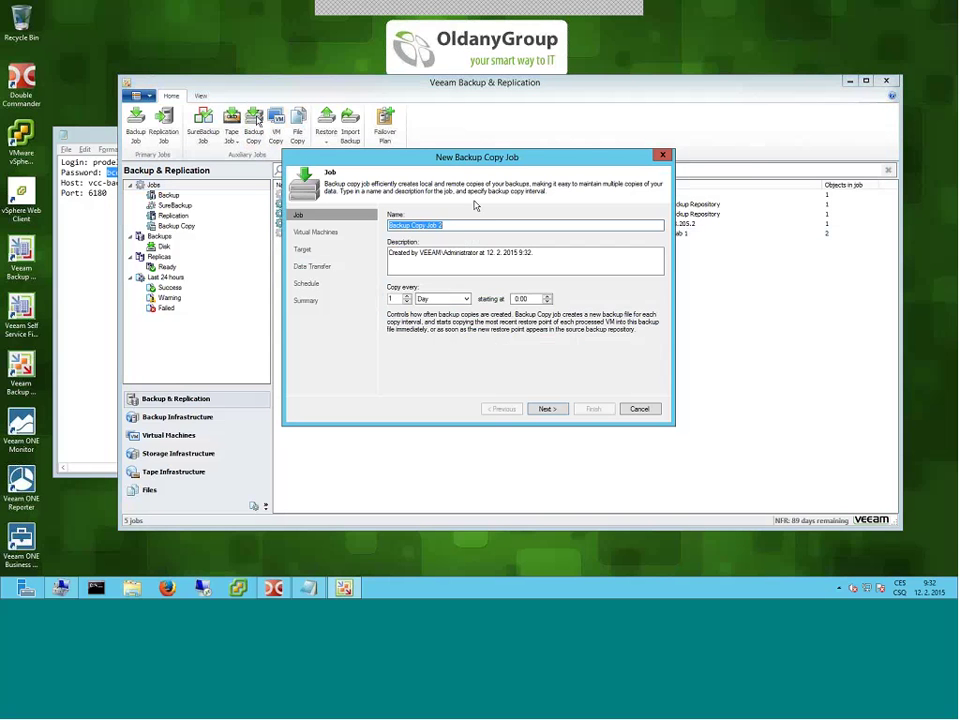
pyautogui.click(462, 222)
pyautogui.press('BackSpace')
pyautogui.press('BackSpace')
pyautogui.press('BackSpace')
pyautogui.press('BackSpace')
pyautogui.press('BackSpace')
pyautogui.press('BackSpace')
pyautogui.write('_TEST_OG')
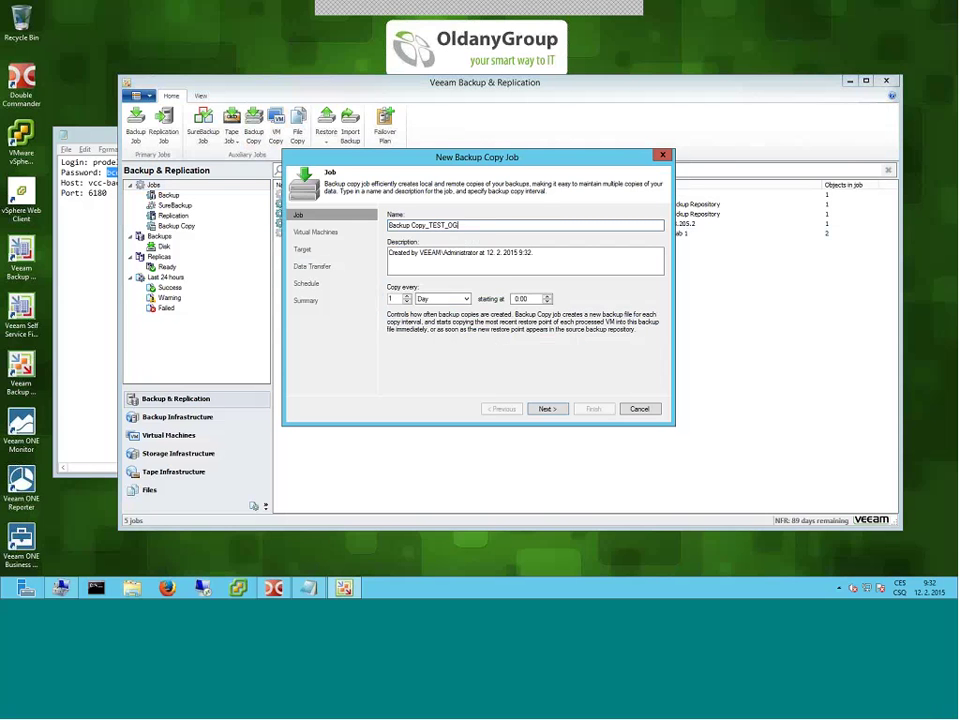
pyautogui.doubleClick(390, 298)
pyautogui.click(440, 299)
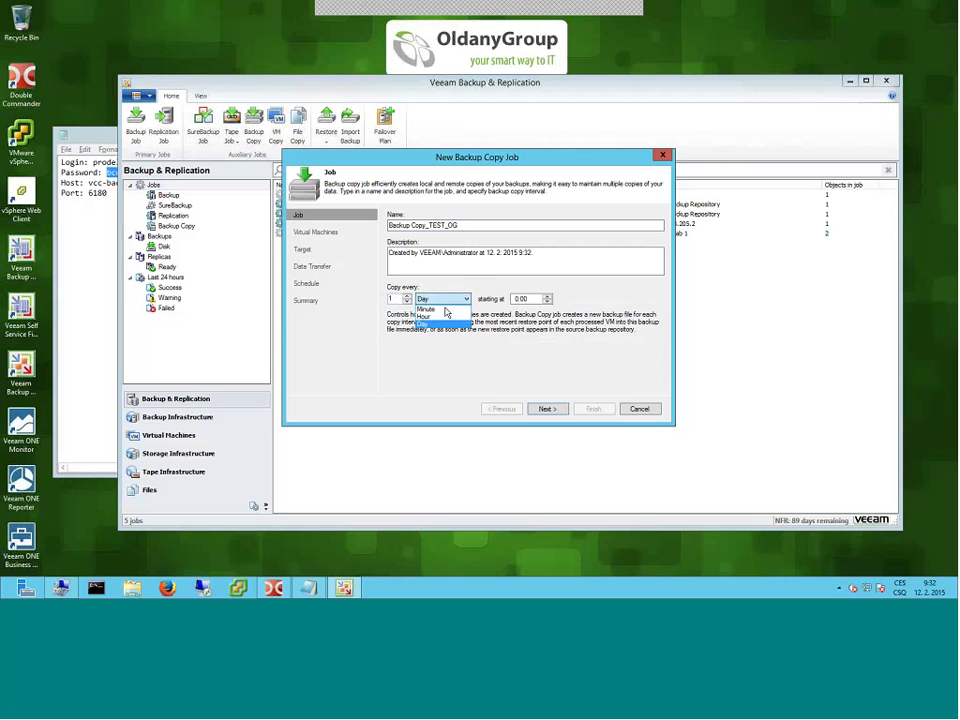
pyautogui.click(446, 318)
pyautogui.doubleClick(394, 298)
pyautogui.write('2')
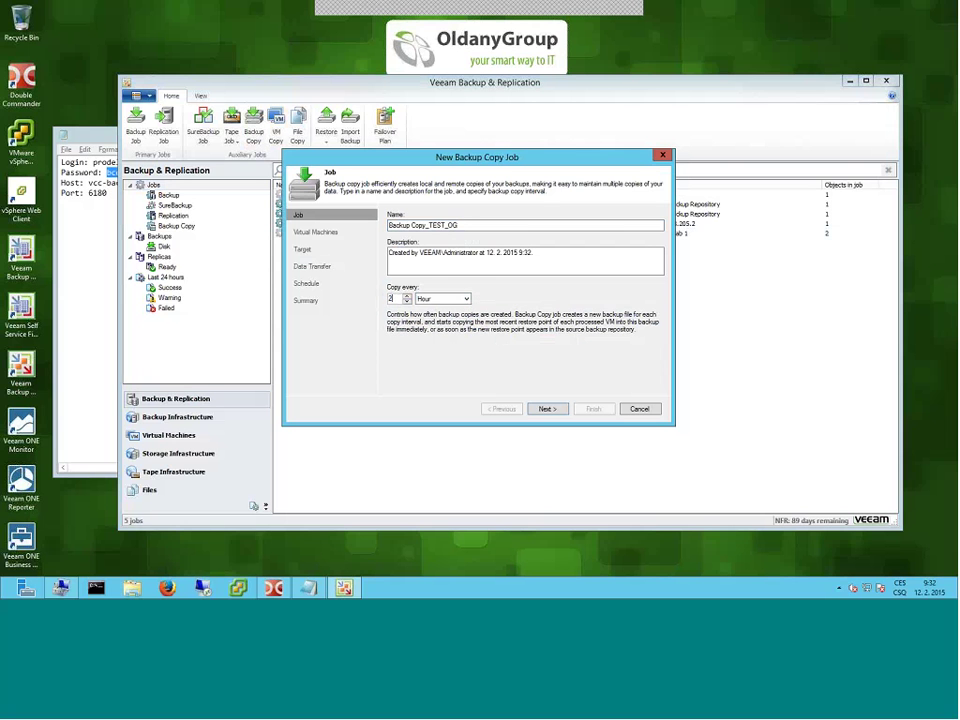
pyautogui.press('Tab')
pyautogui.click(547, 409)
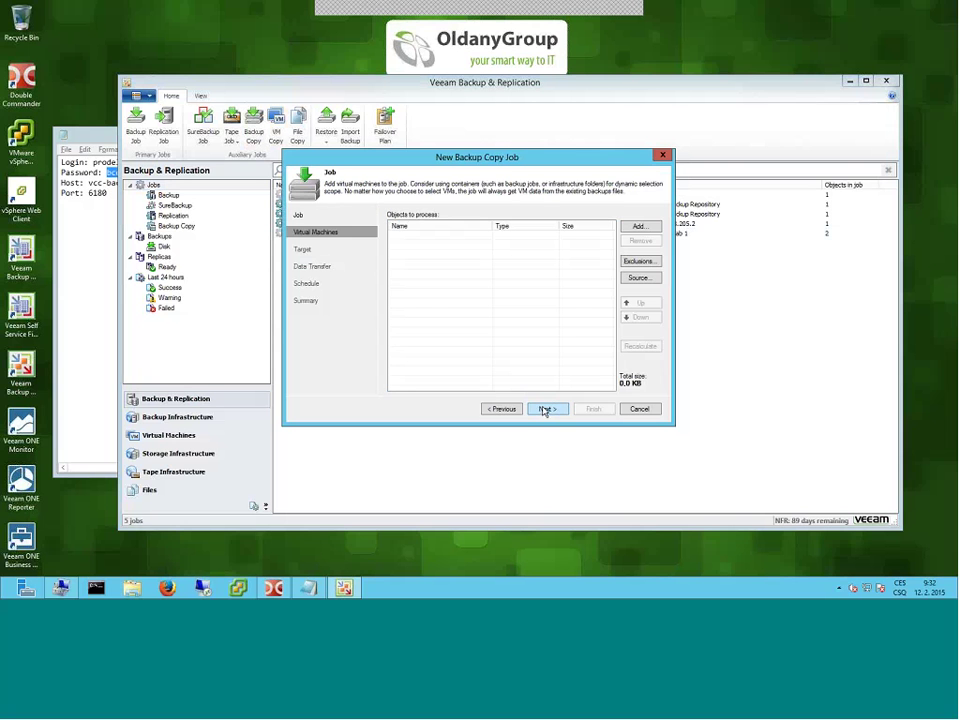
# - Add the Backup Windows job as a source of the copy job
pyautogui.click(640, 226)
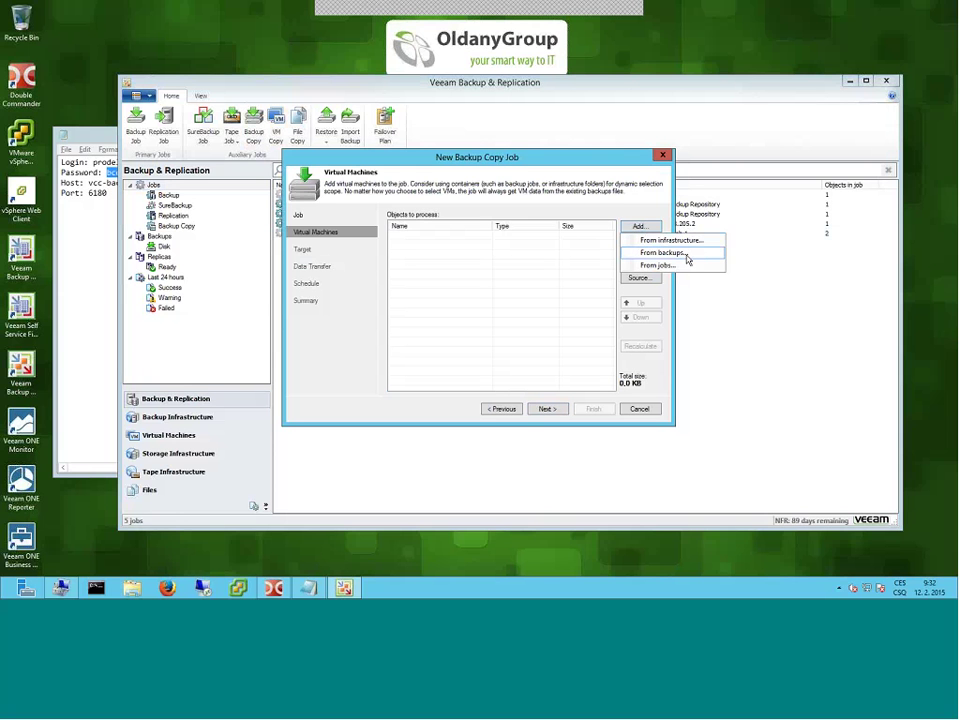
pyautogui.click(654, 265)
pyautogui.click(430, 218)
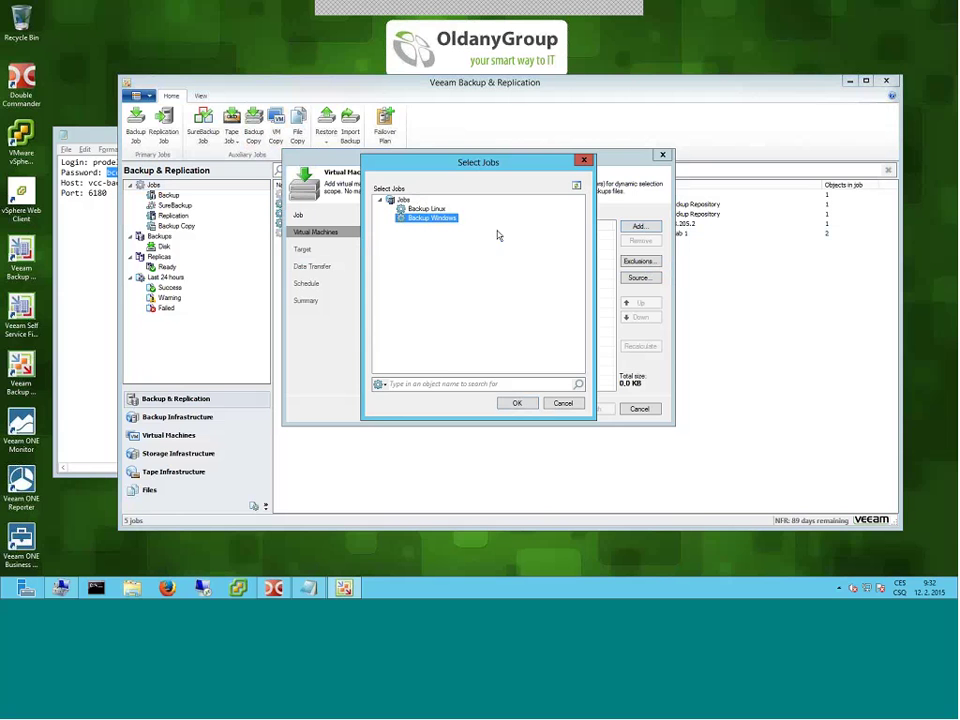
pyautogui.click(515, 403)
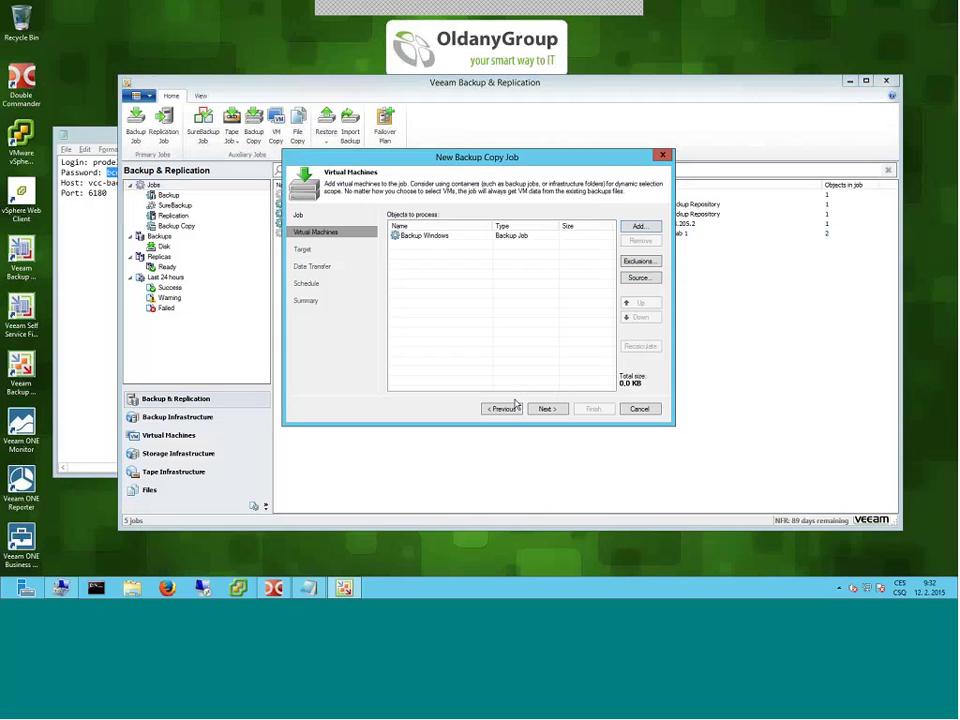
pyautogui.click(446, 237)
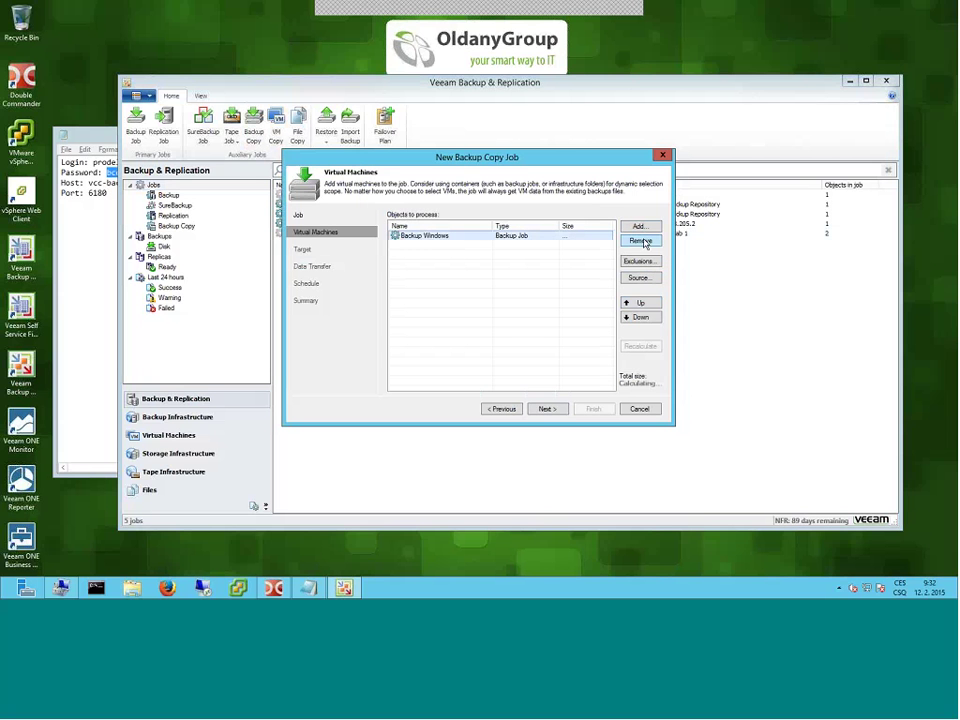
# - Leave the exclusions unchanged and remove Backup Windows from the sources
pyautogui.click(640, 226)
pyautogui.click(612, 285)
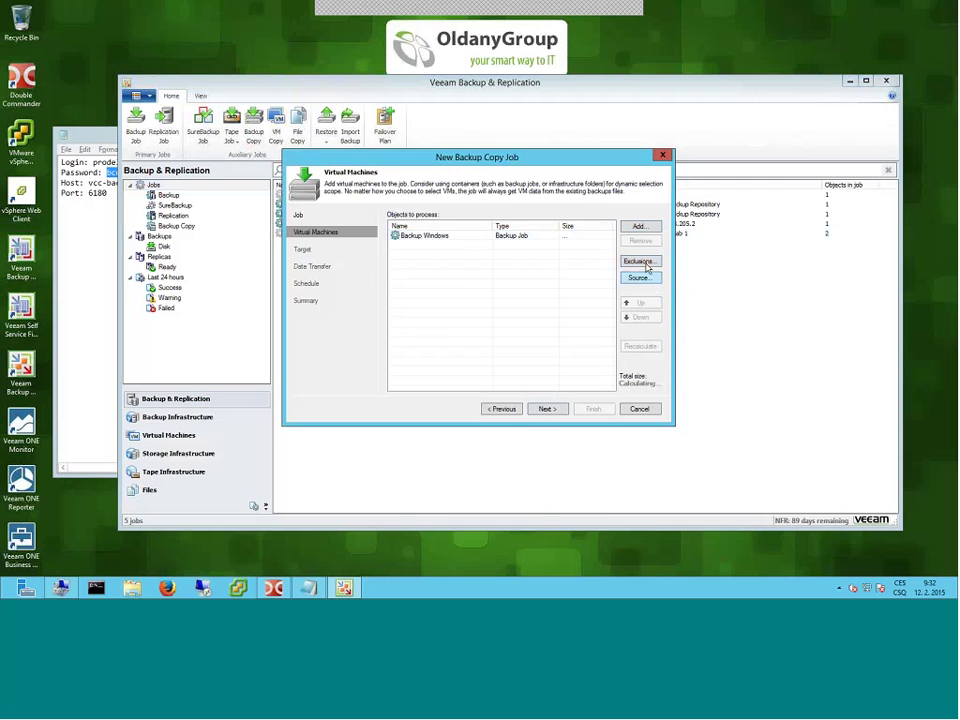
pyautogui.click(641, 262)
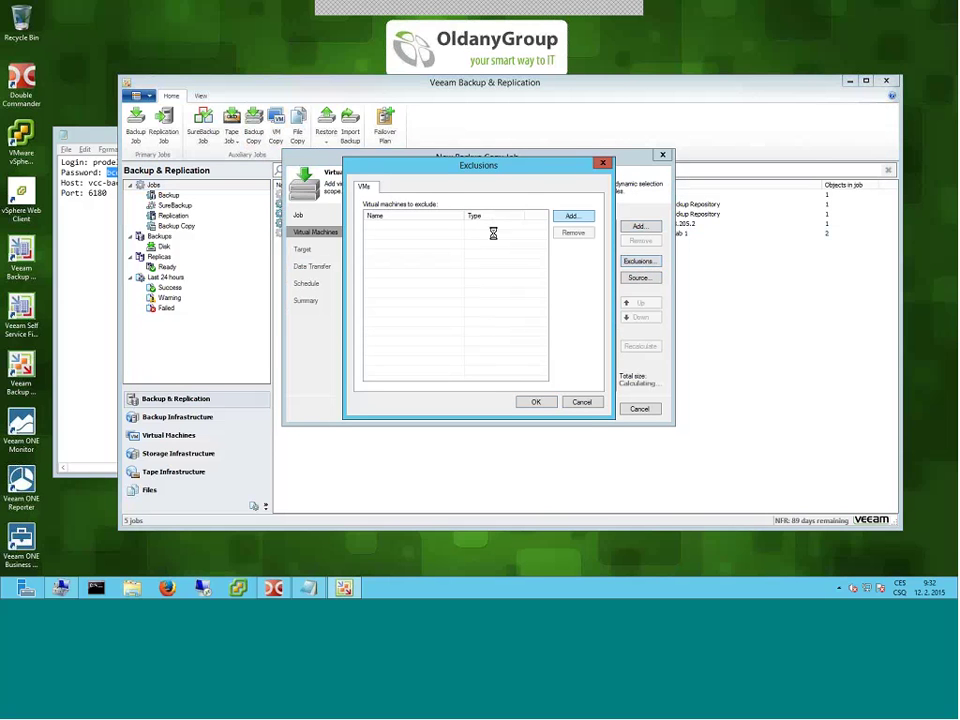
pyautogui.click(571, 216)
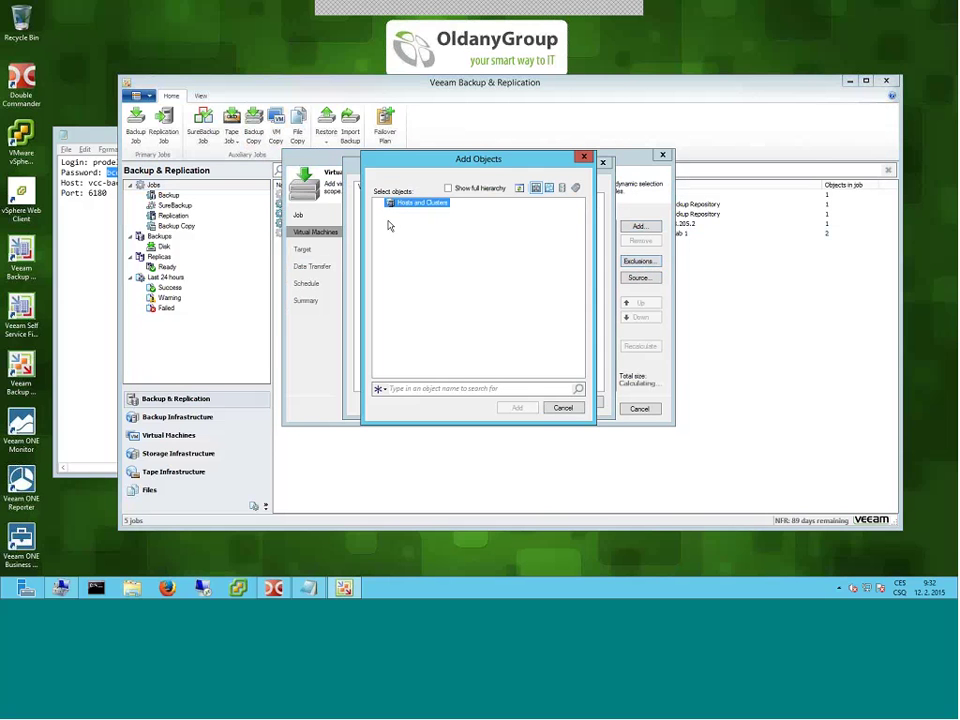
pyautogui.click(563, 407)
pyautogui.click(579, 401)
pyautogui.click(439, 236)
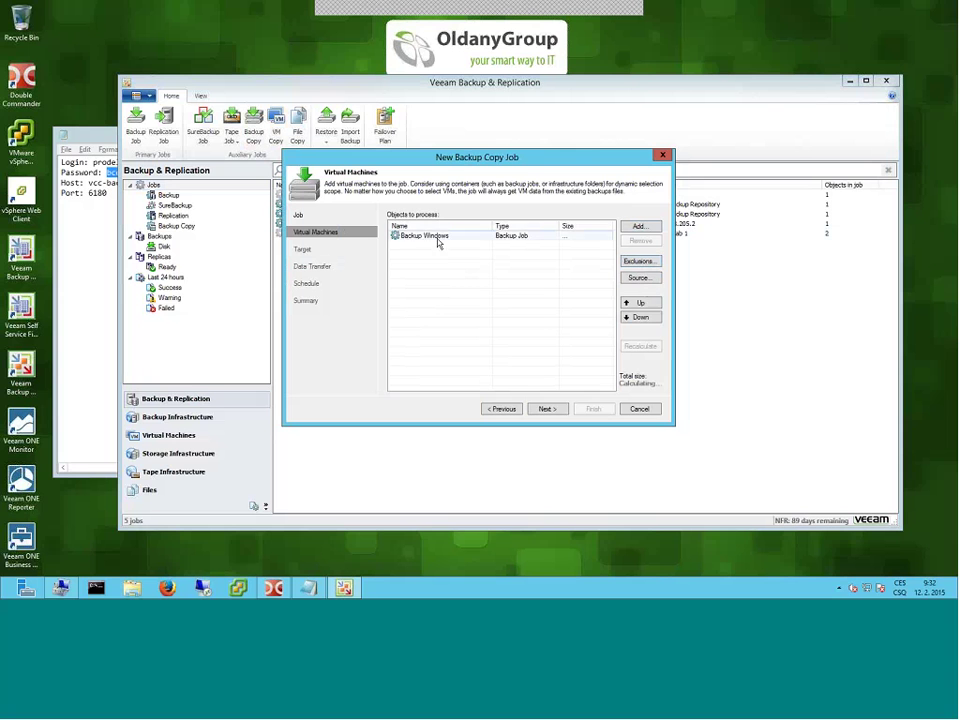
pyautogui.click(640, 241)
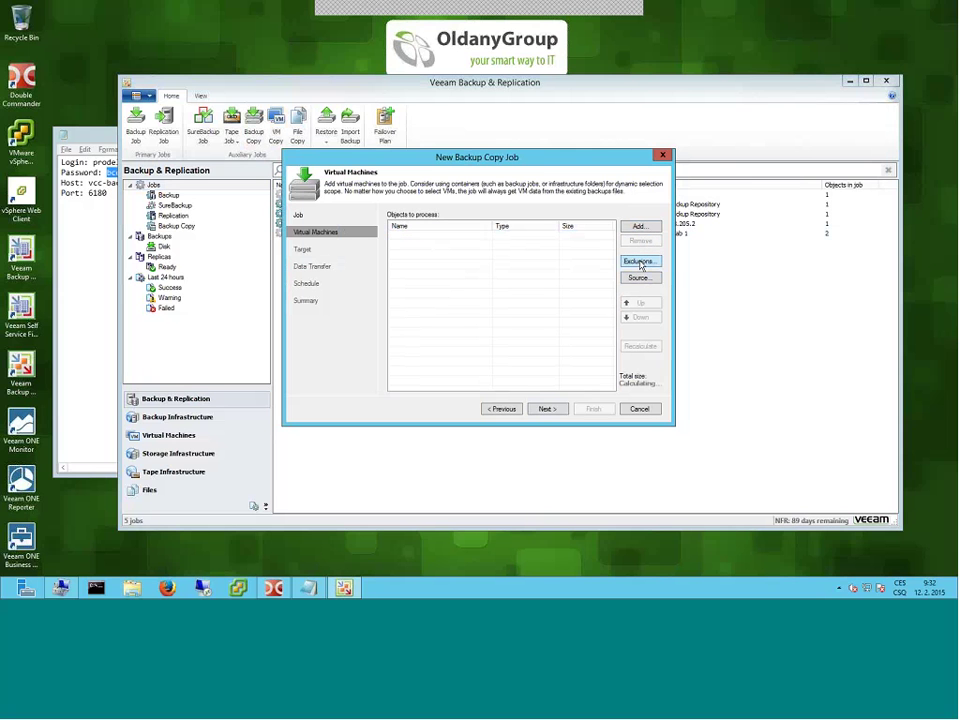
# - Browse the OGLAB - datacentrum A cluster's virtual machines, then cancel without adding any
pyautogui.click(639, 227)
pyautogui.click(656, 240)
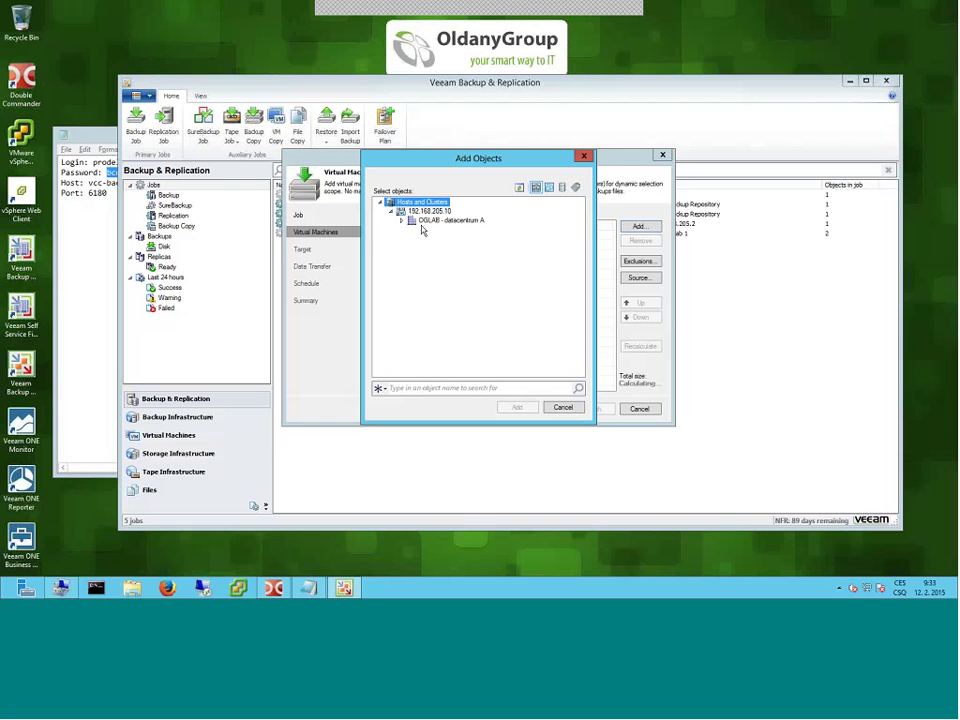
pyautogui.click(401, 221)
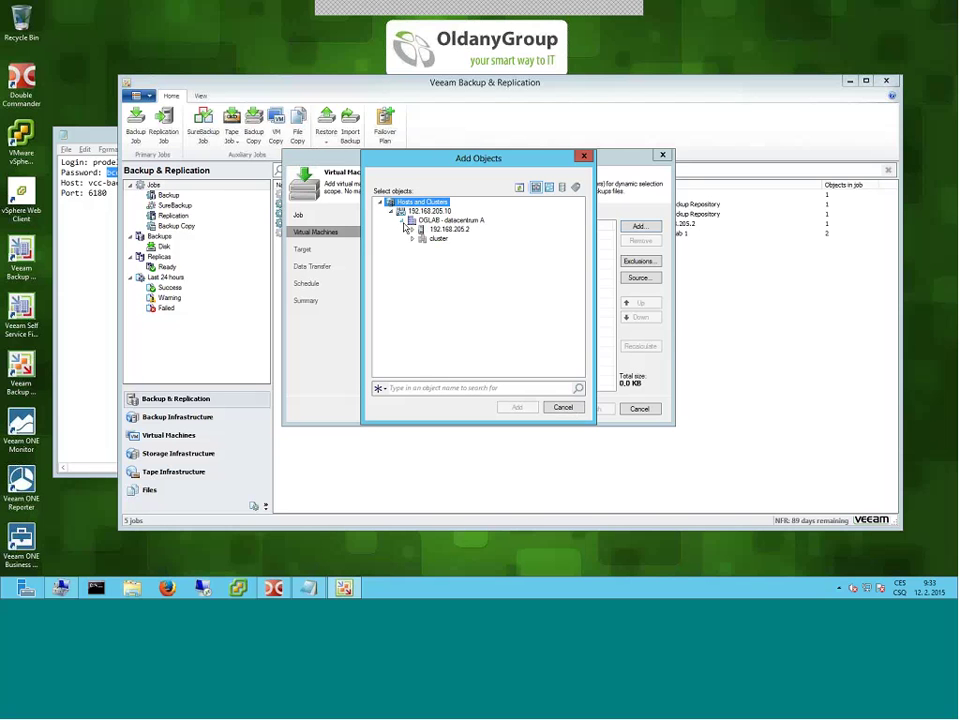
pyautogui.click(412, 240)
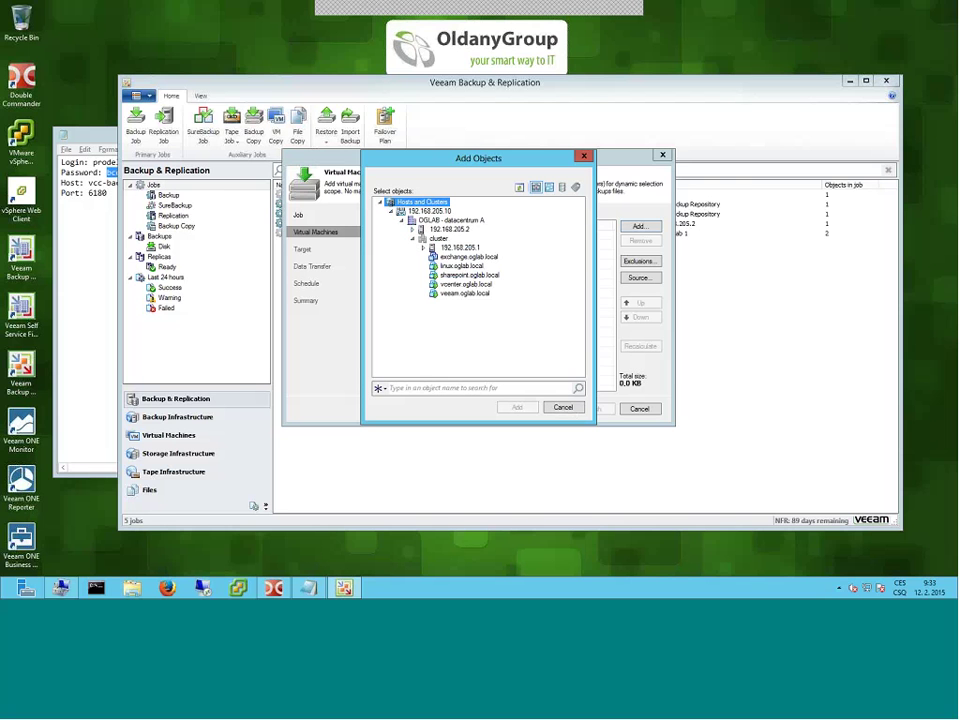
pyautogui.click(563, 408)
# - Add the Backup Linux job as the sole source and move on to Target
pyautogui.click(640, 226)
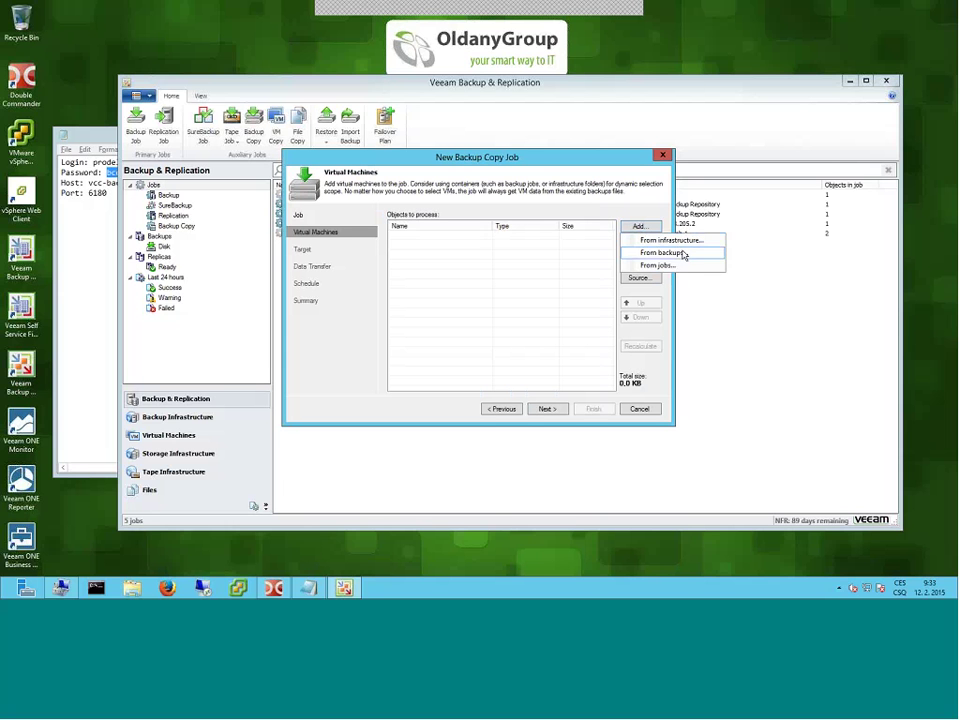
pyautogui.click(657, 265)
pyautogui.press('Down')
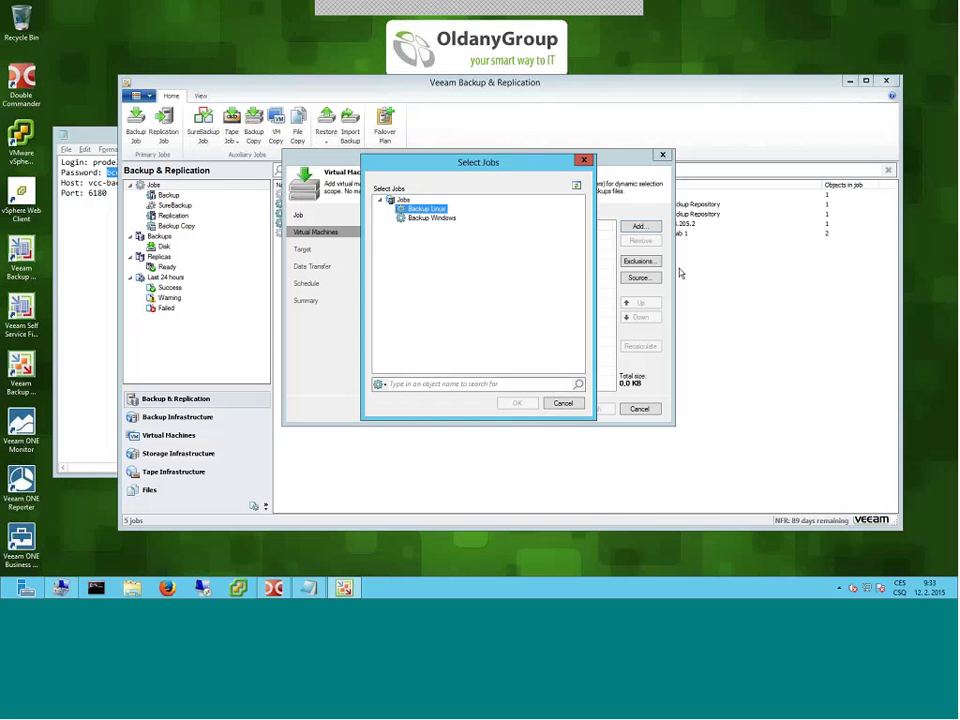
pyautogui.click(517, 403)
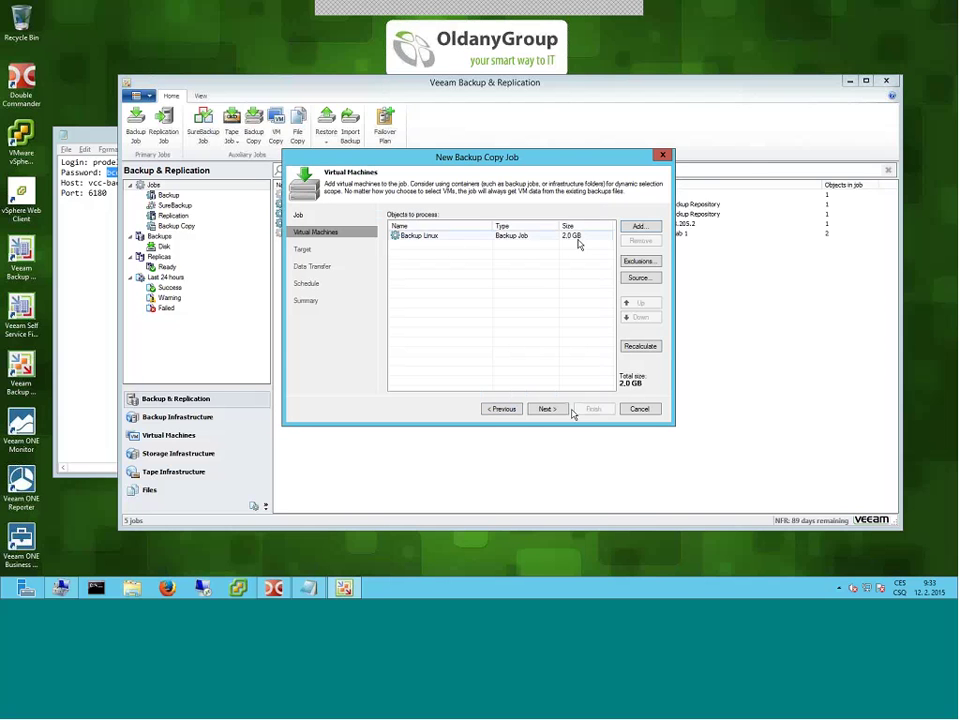
pyautogui.click(548, 408)
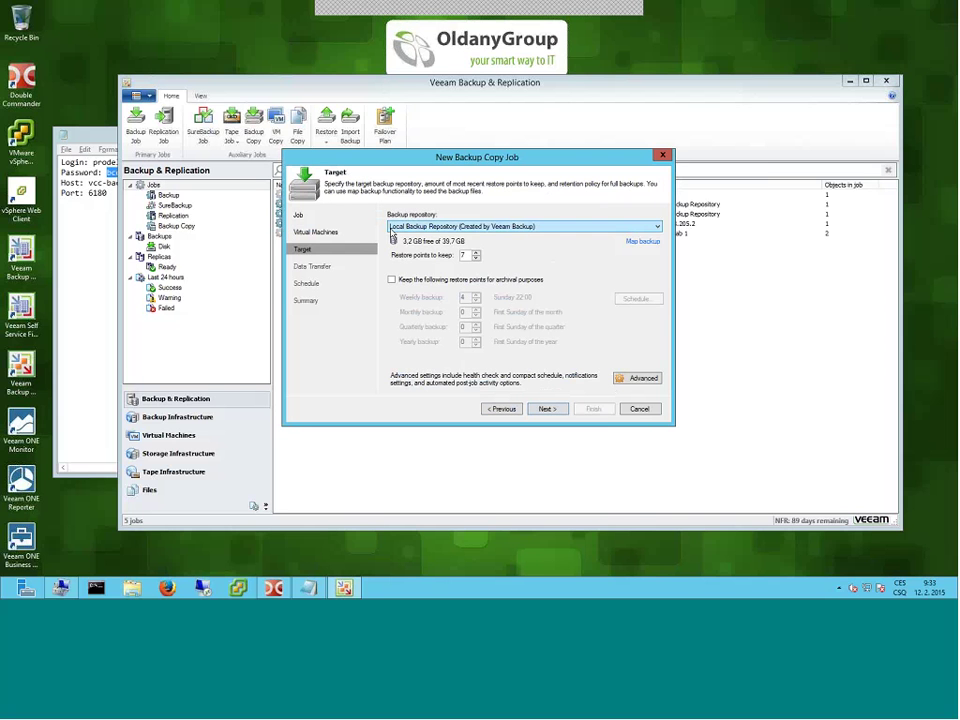
# - Select the Cloud repository (20.0 GB free) as the backup target, keeping 7 restore points
pyautogui.click(391, 228)
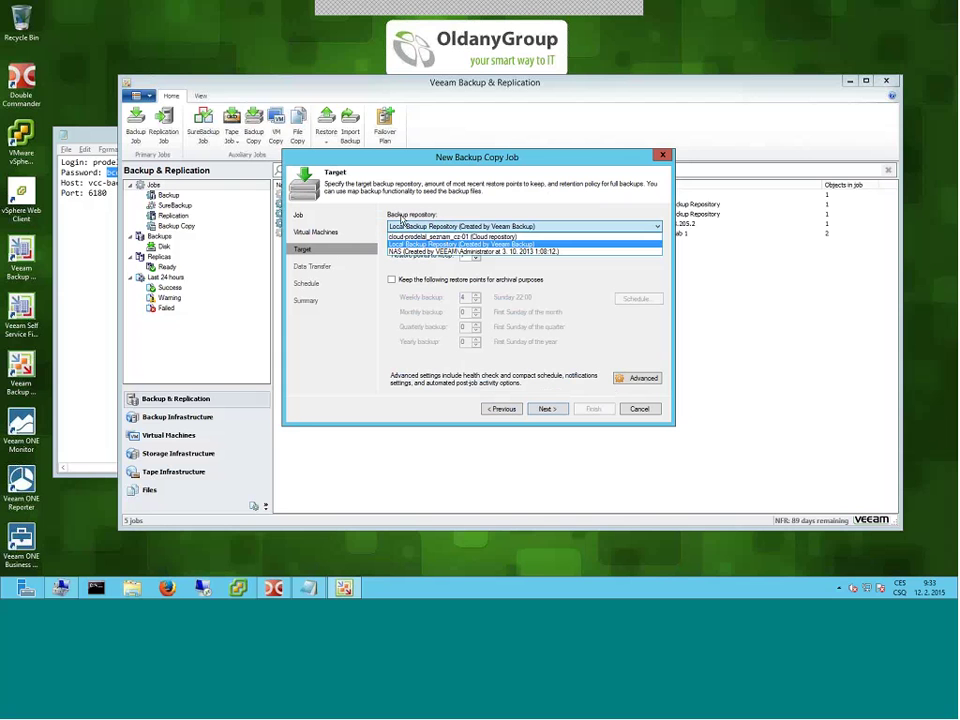
pyautogui.click(428, 236)
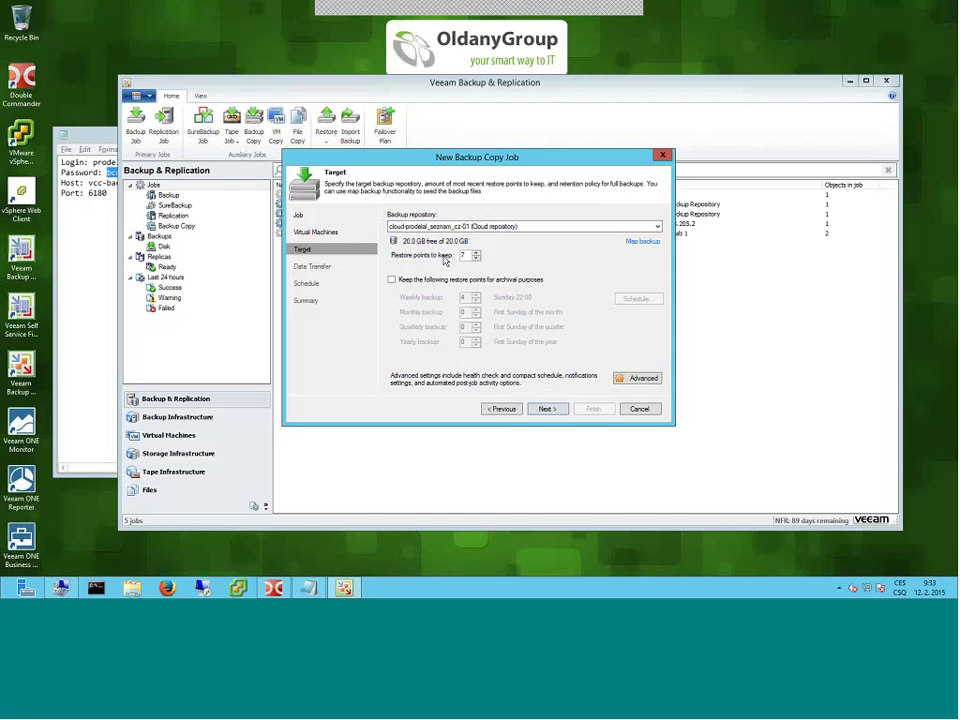
pyautogui.click(425, 226)
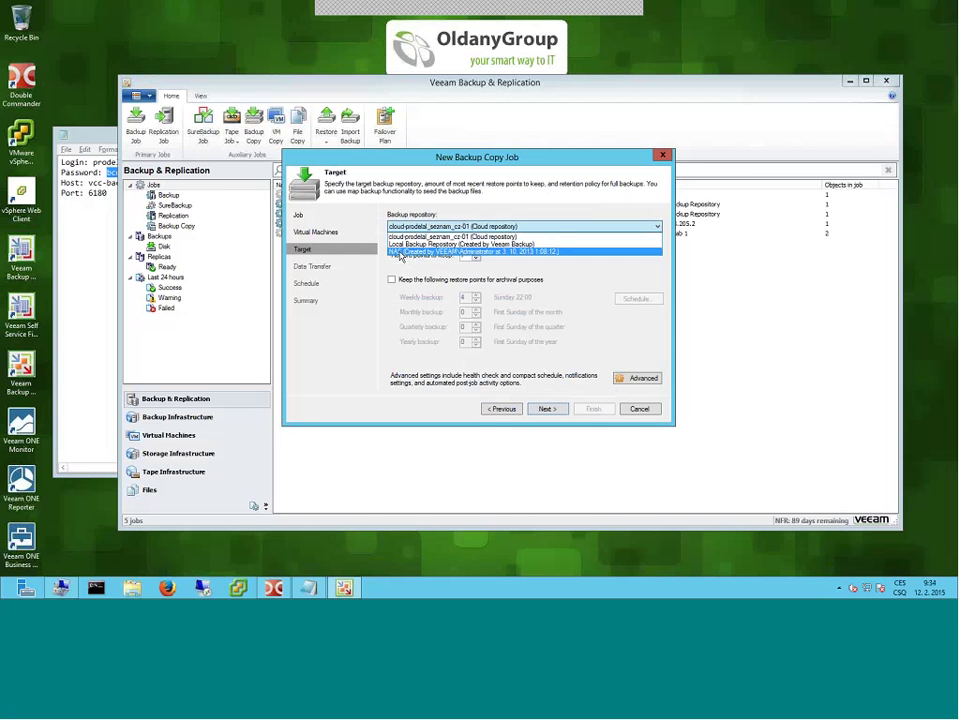
pyautogui.click(421, 237)
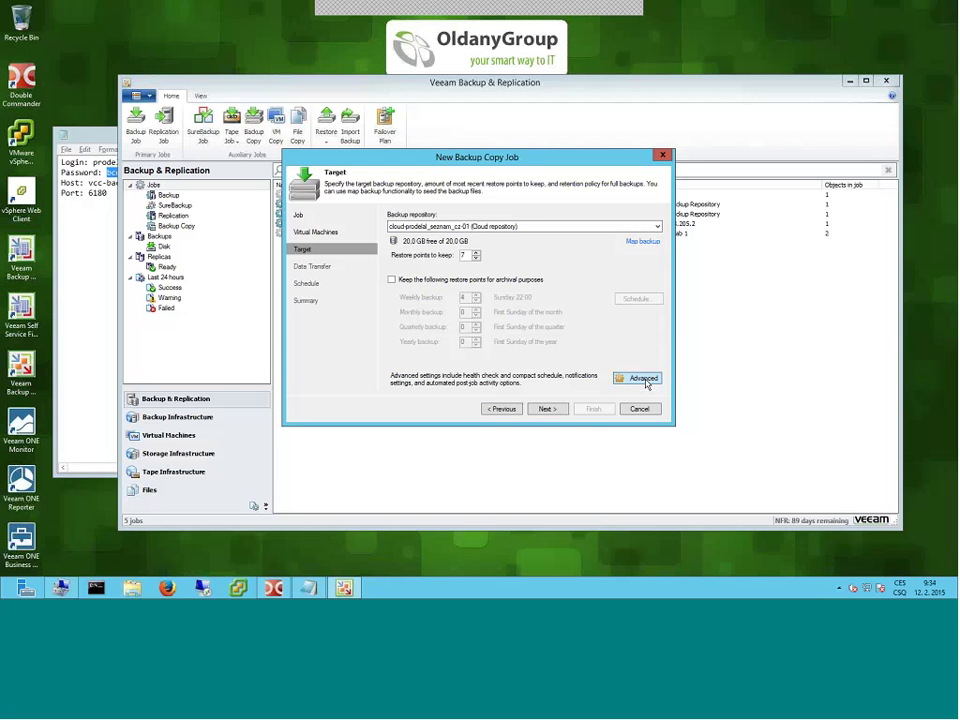
# - Enable backup file encryption in the advanced Storage settings using a newly added password
pyautogui.click(643, 379)
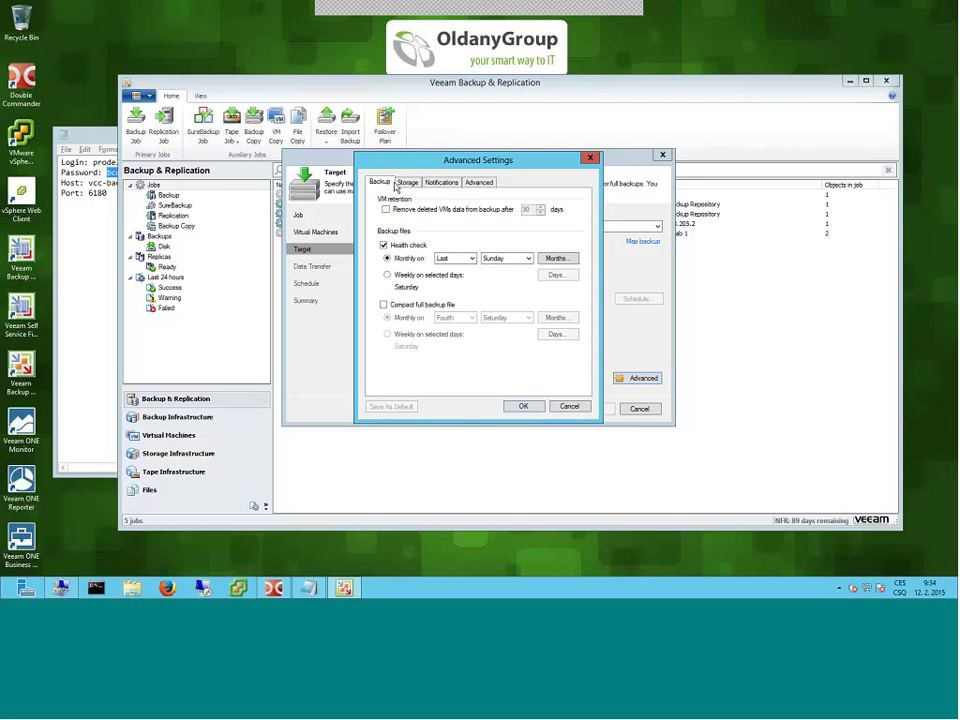
pyautogui.hotkey('ctrl', 'Tab')
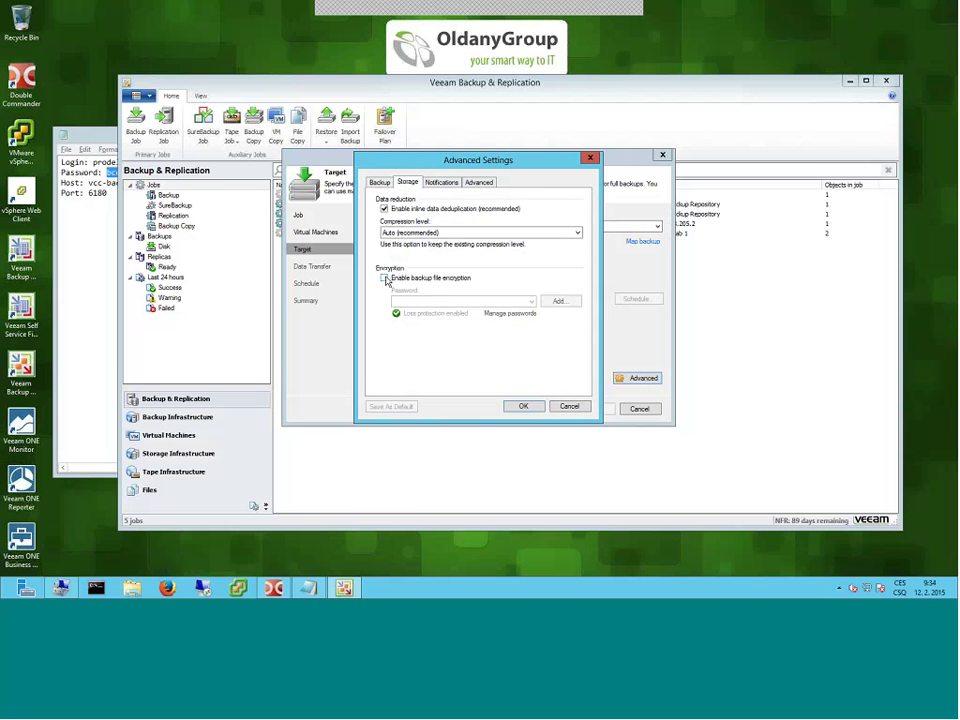
pyautogui.click(384, 278)
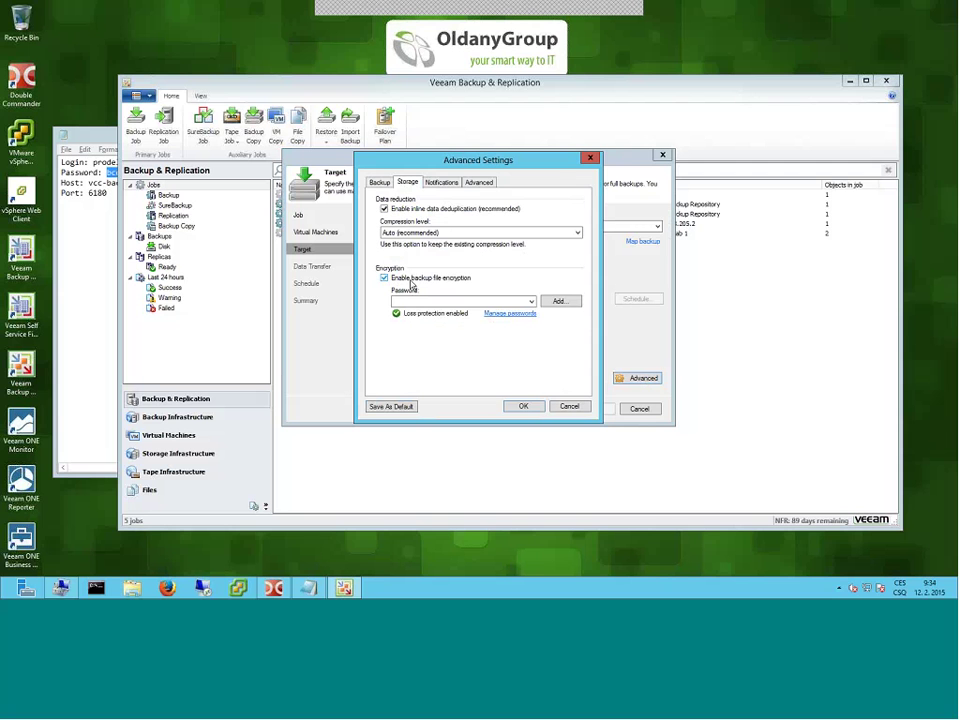
pyautogui.click(566, 302)
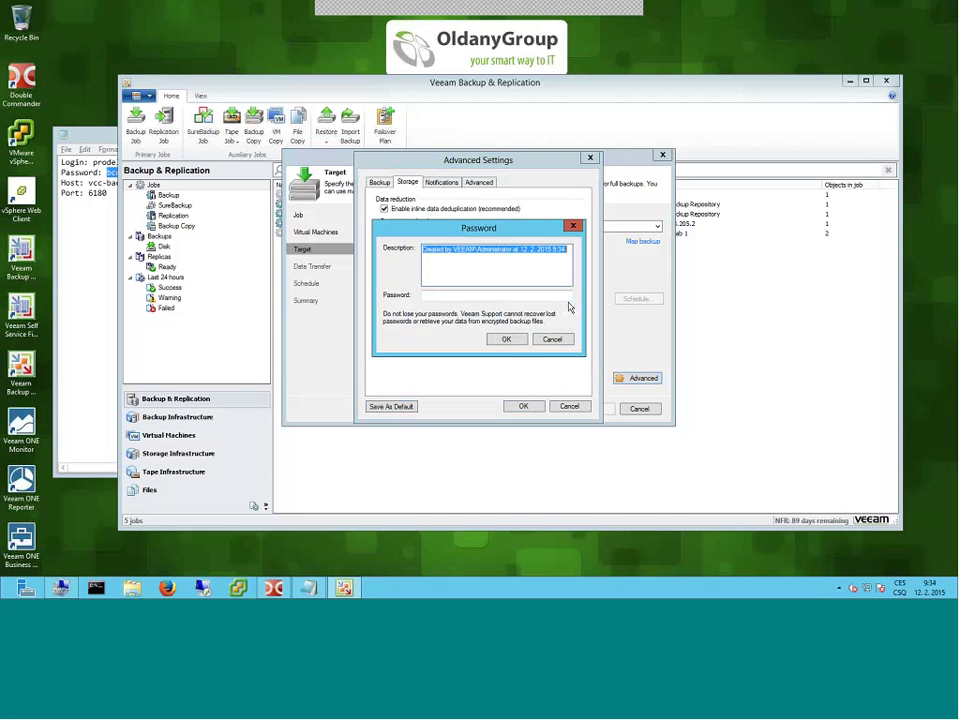
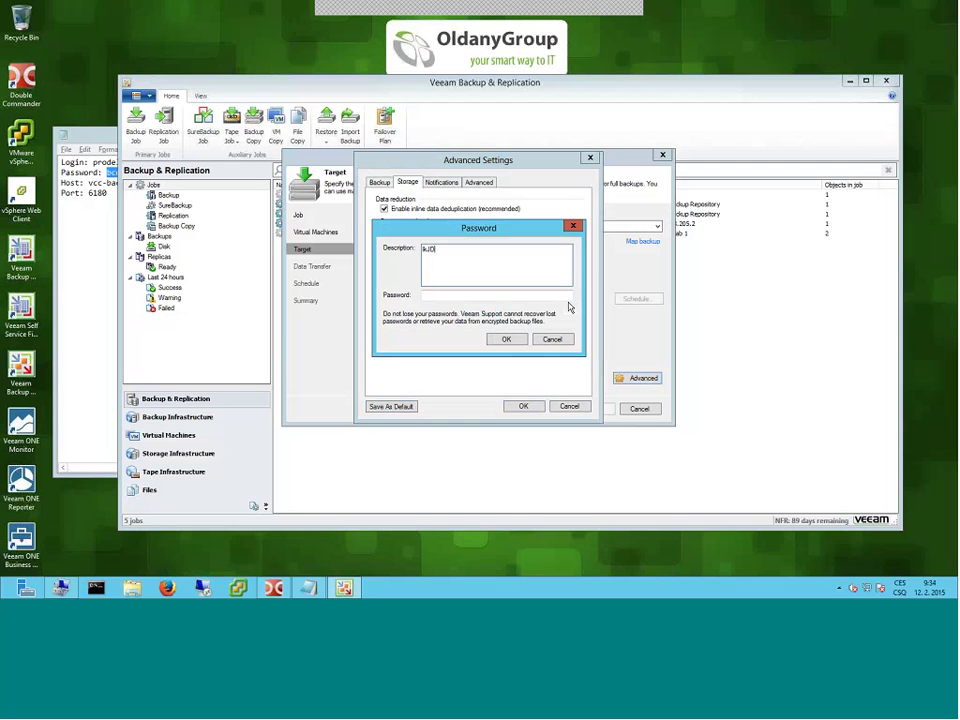
pyautogui.click(449, 296)
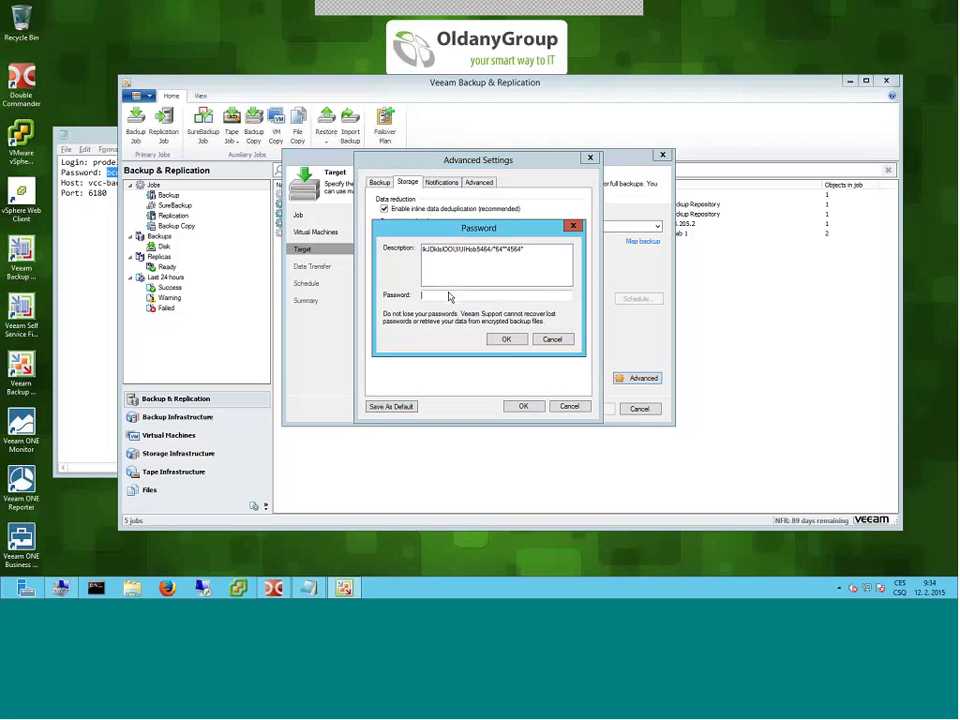
pyautogui.hotkey('ctrl', 'v')
pyautogui.click(506, 339)
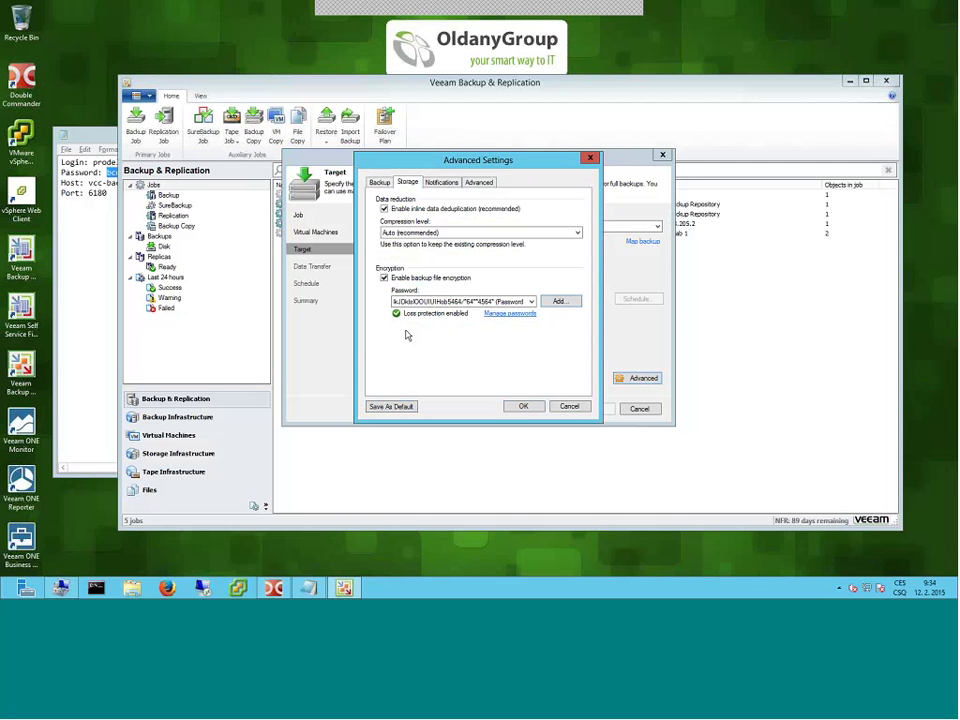
pyautogui.click(524, 407)
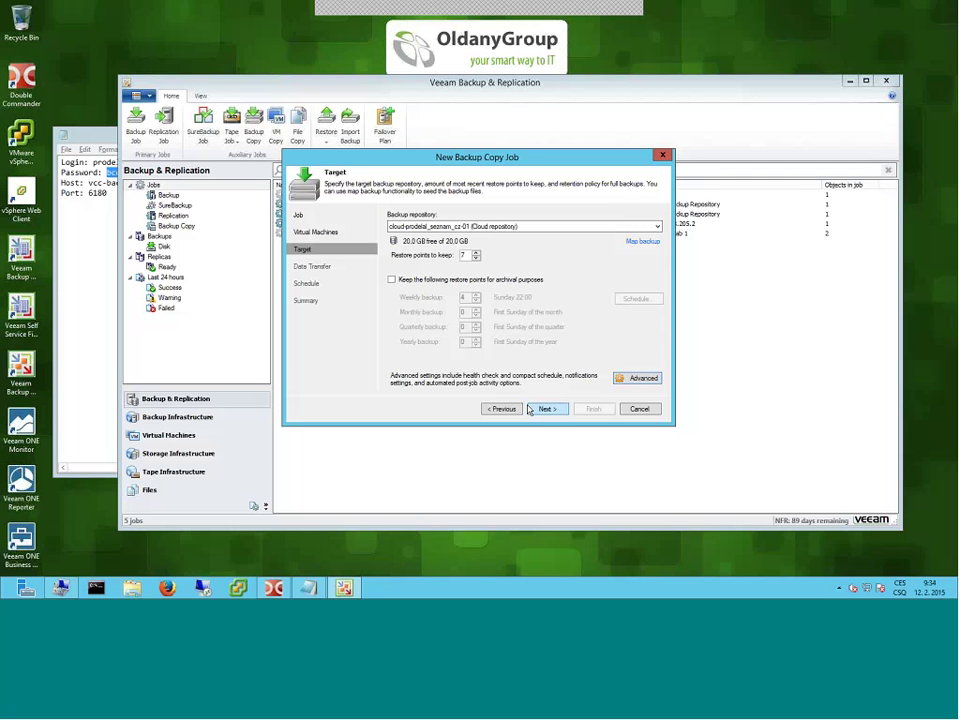
# - Keep Direct data transfer and finish creating the Backup Copy_TEST_OG job
pyautogui.click(544, 409)
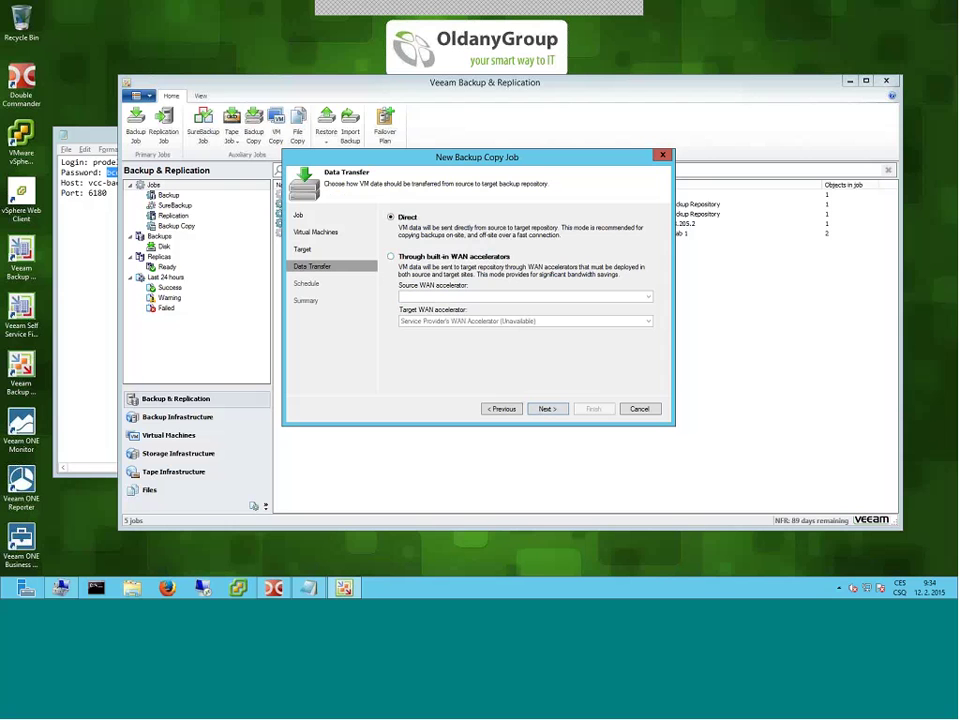
pyautogui.click(546, 411)
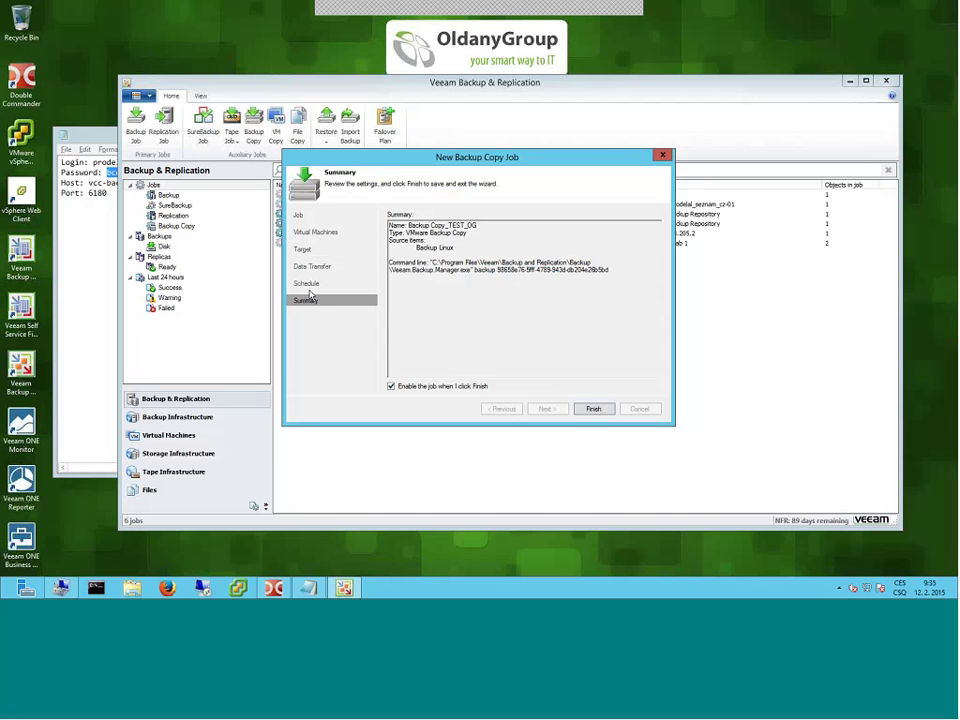
pyautogui.click(593, 410)
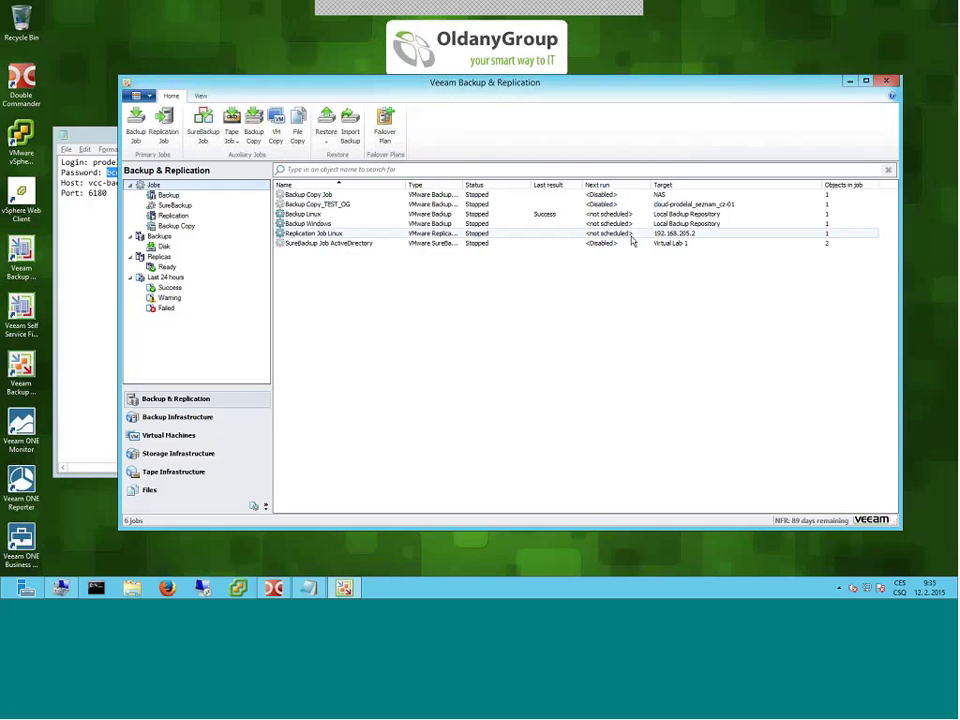
# - Check Backup Copy_TEST_OG's running progress, then exit the remote session and minimize the windows
pyautogui.click(177, 226)
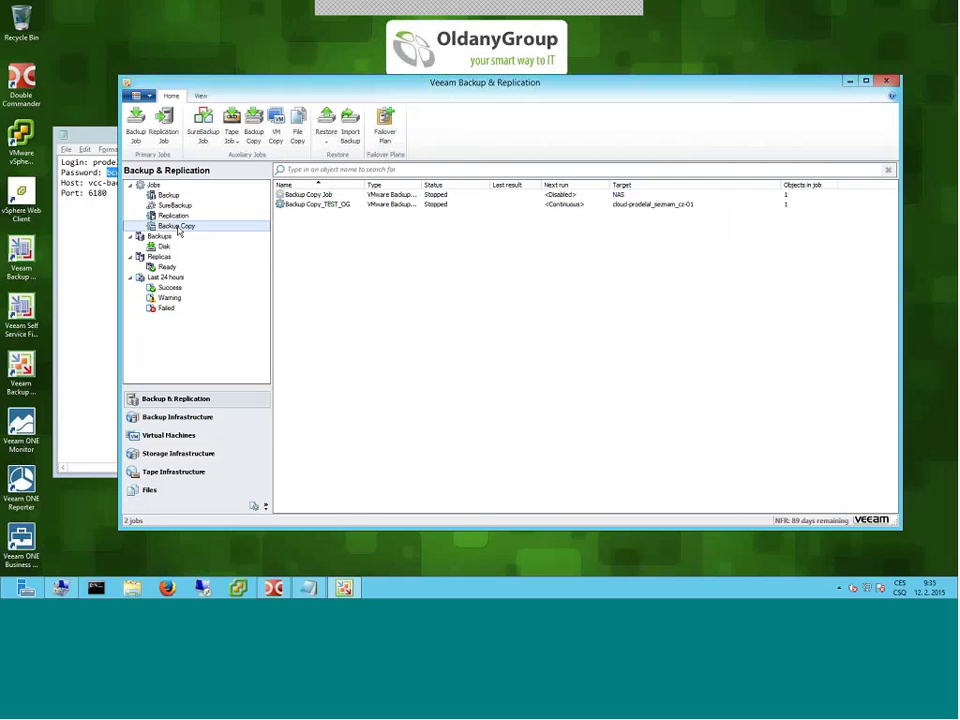
pyautogui.click(322, 207)
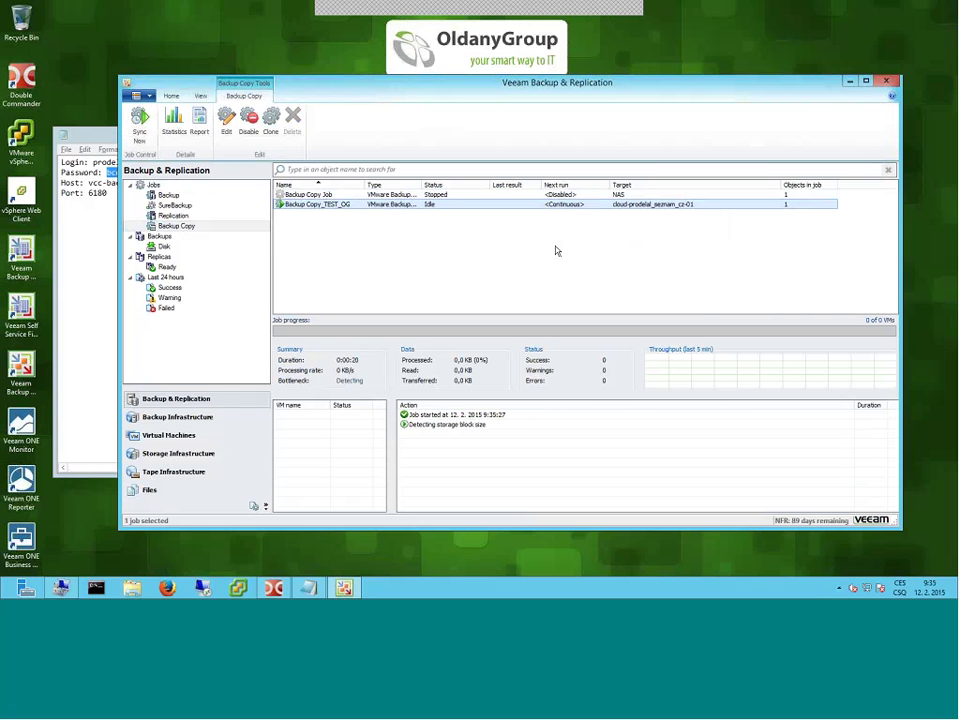
pyautogui.click(592, 12)
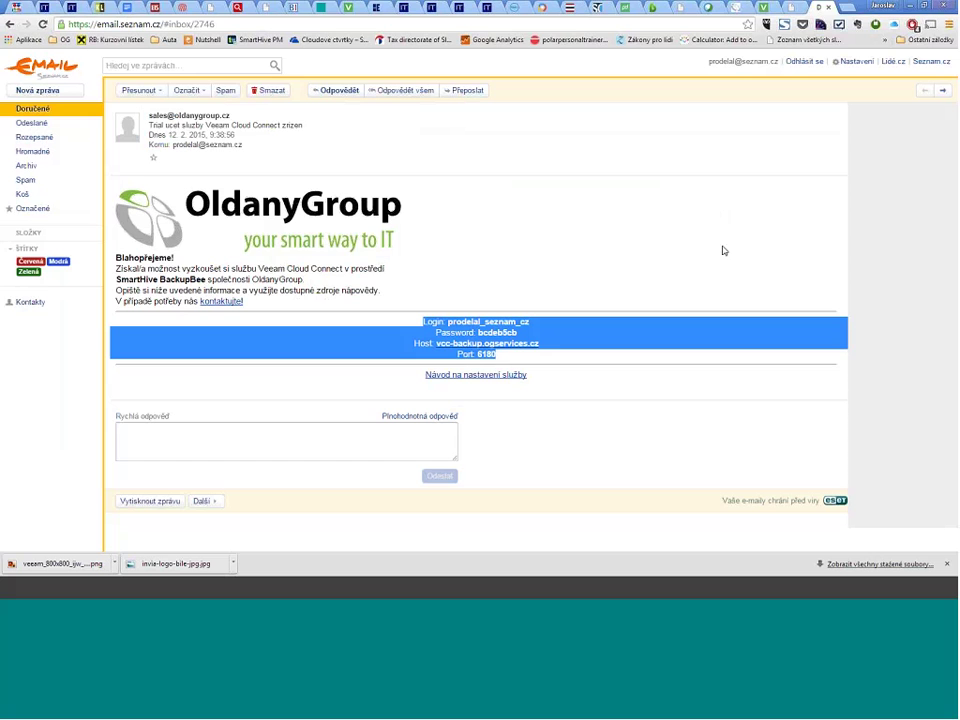
pyautogui.click(913, 12)
pyautogui.click(914, 8)
pyautogui.click(917, 8)
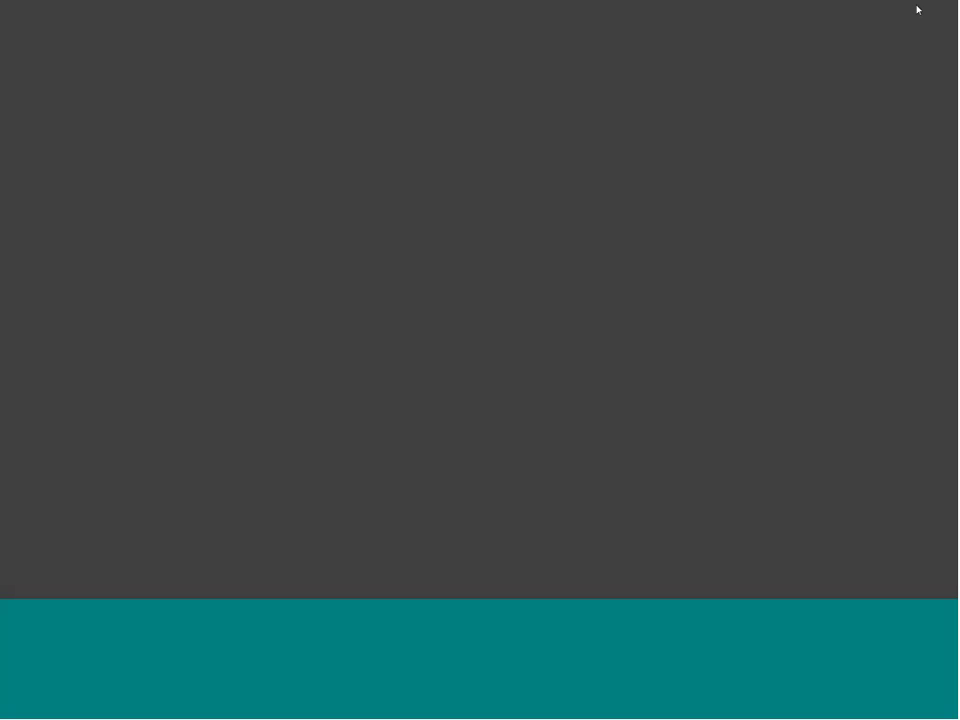
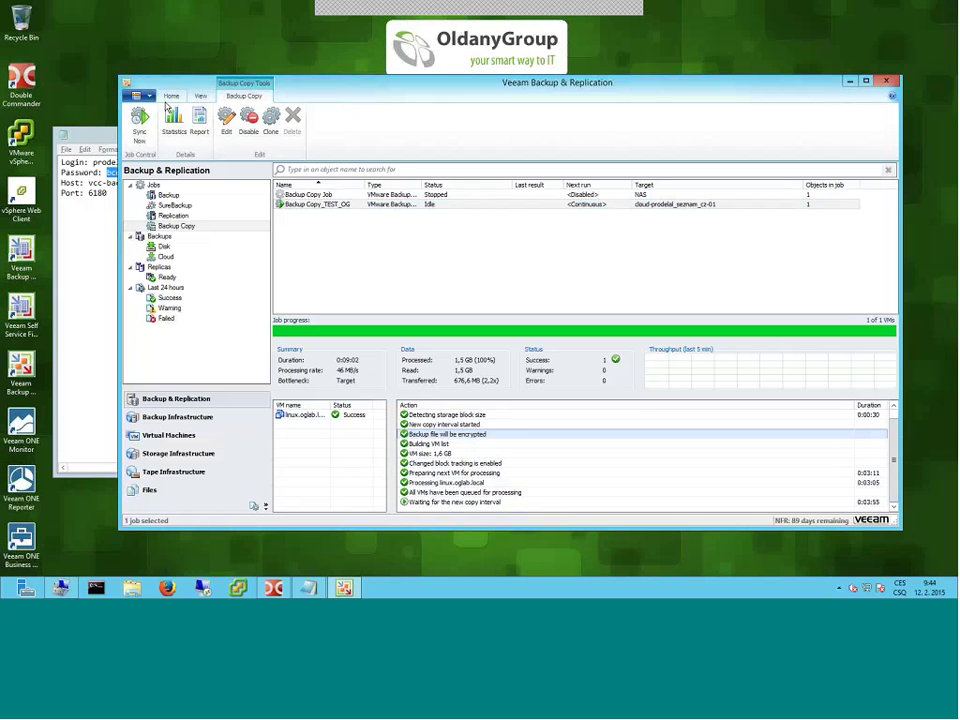
# - Start a VMware Entire VM restore from the Home ribbon
pyautogui.click(171, 95)
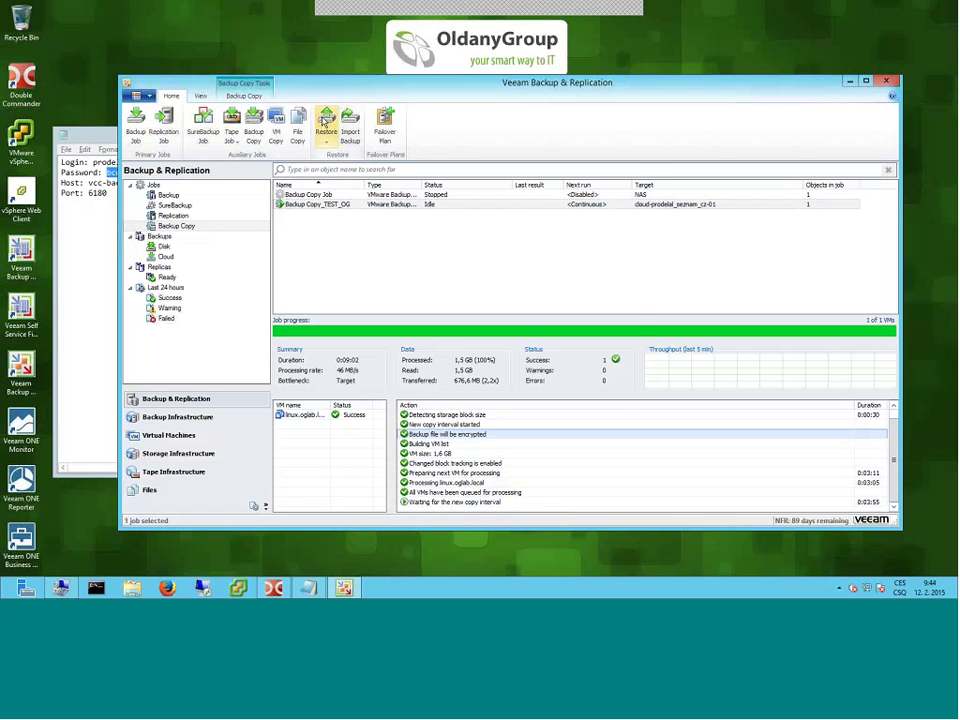
pyautogui.click(327, 127)
pyautogui.click(346, 158)
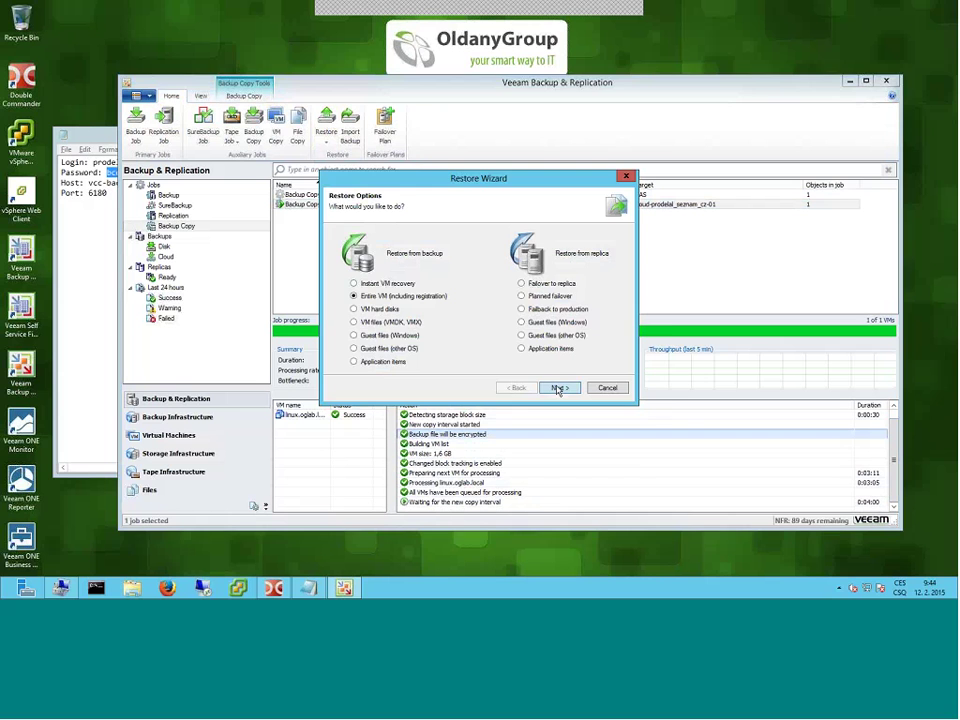
pyautogui.press('Return')
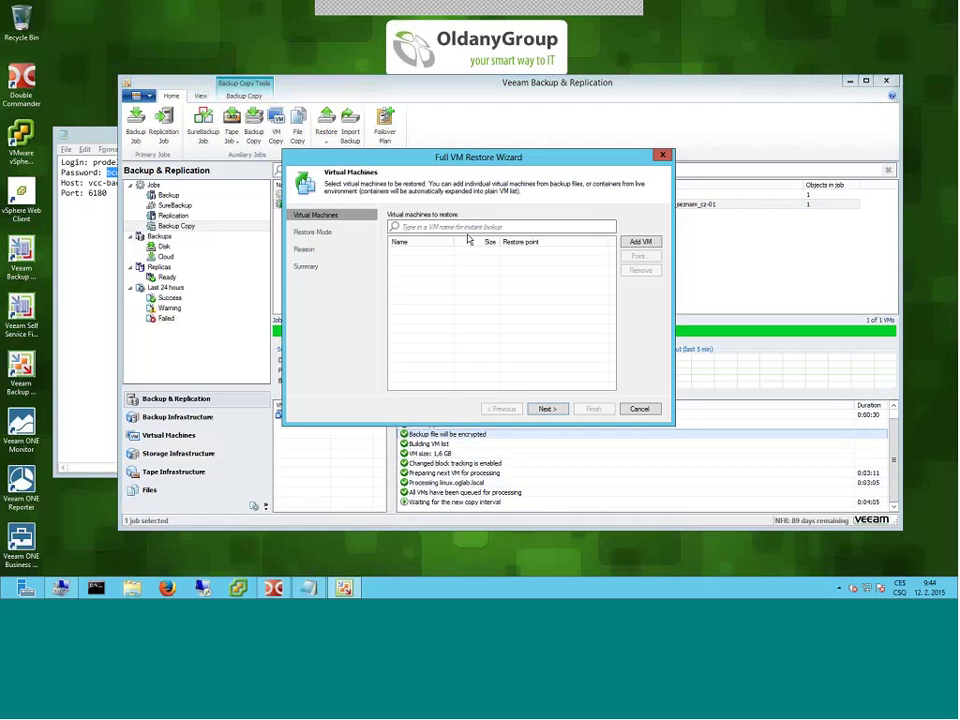
# - Add linux.oglab.local from the Backup Copy_TEST_OG backup to the restore list
pyautogui.click(641, 242)
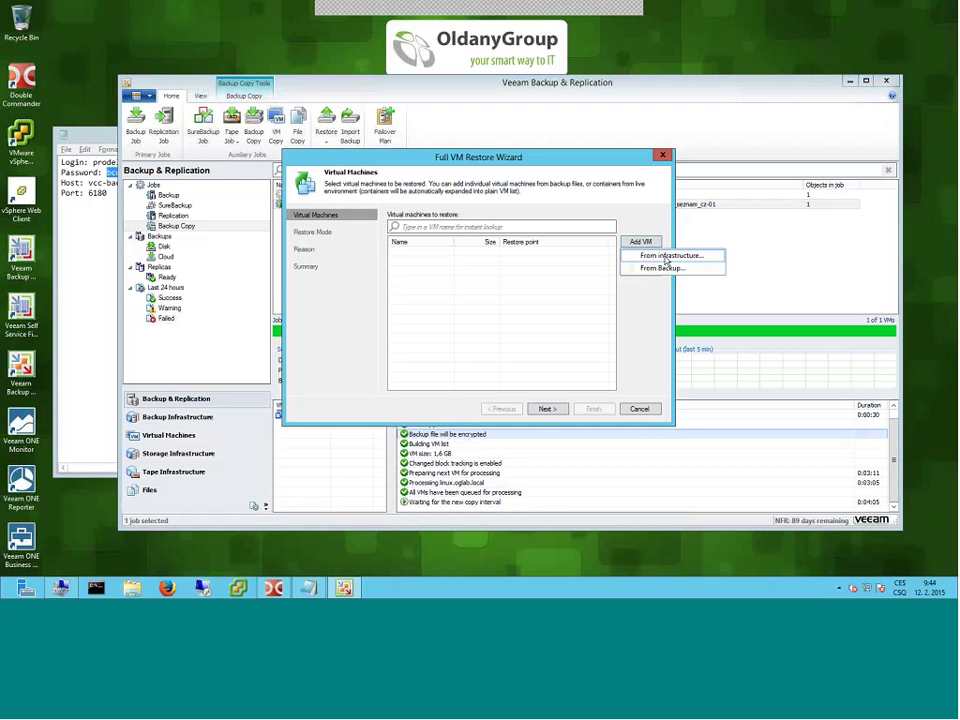
pyautogui.click(660, 268)
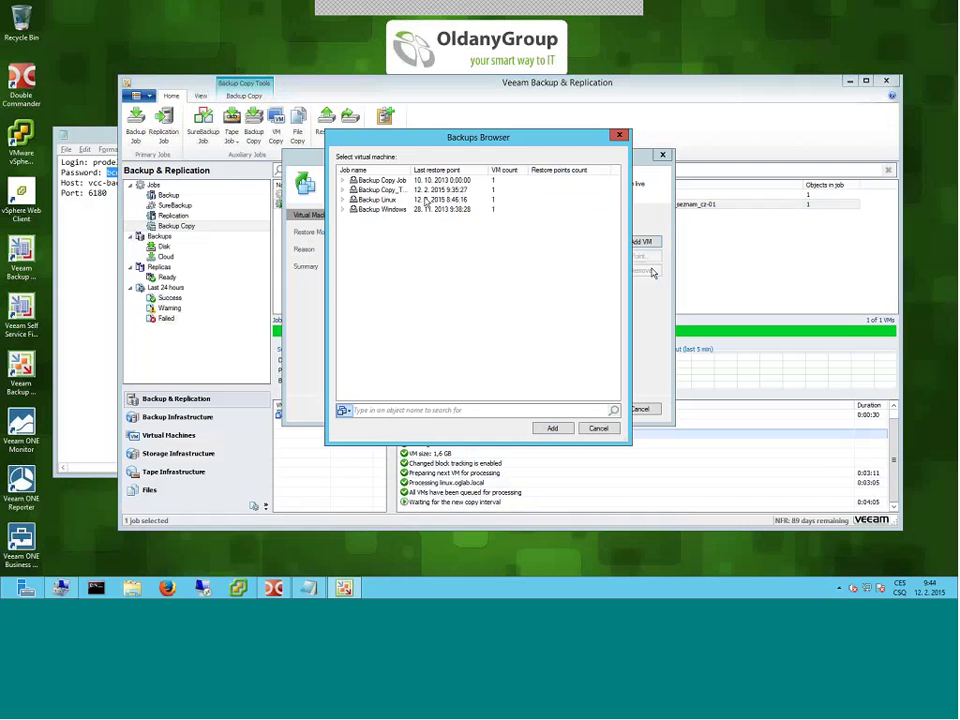
pyautogui.moveTo(411, 170); pyautogui.dragTo(506, 172)
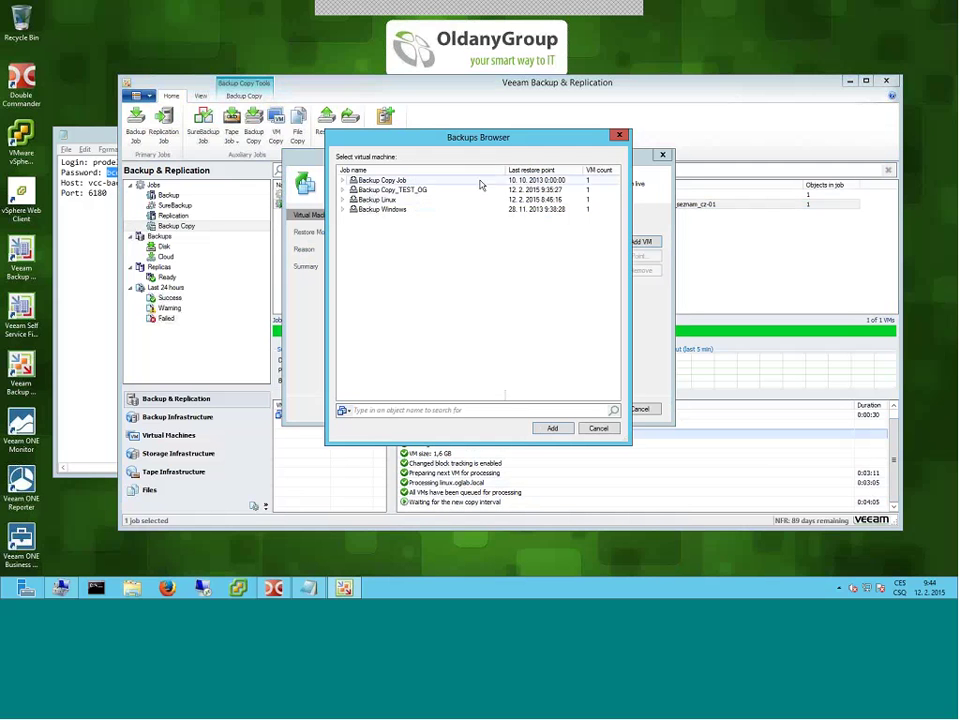
pyautogui.click(343, 189)
pyautogui.click(390, 199)
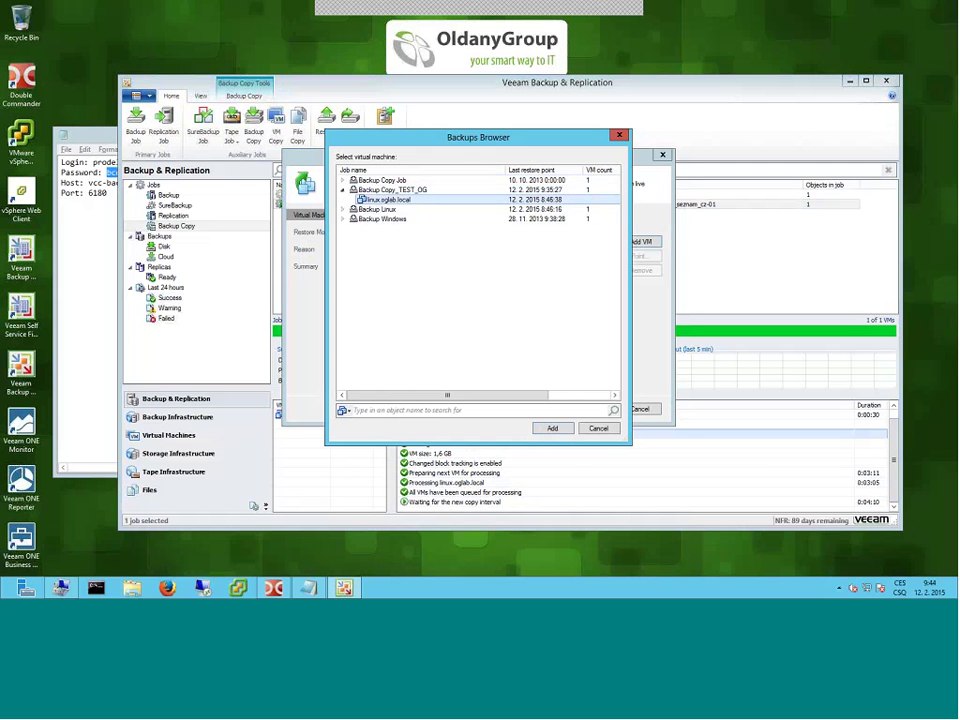
pyautogui.click(552, 428)
pyautogui.click(561, 410)
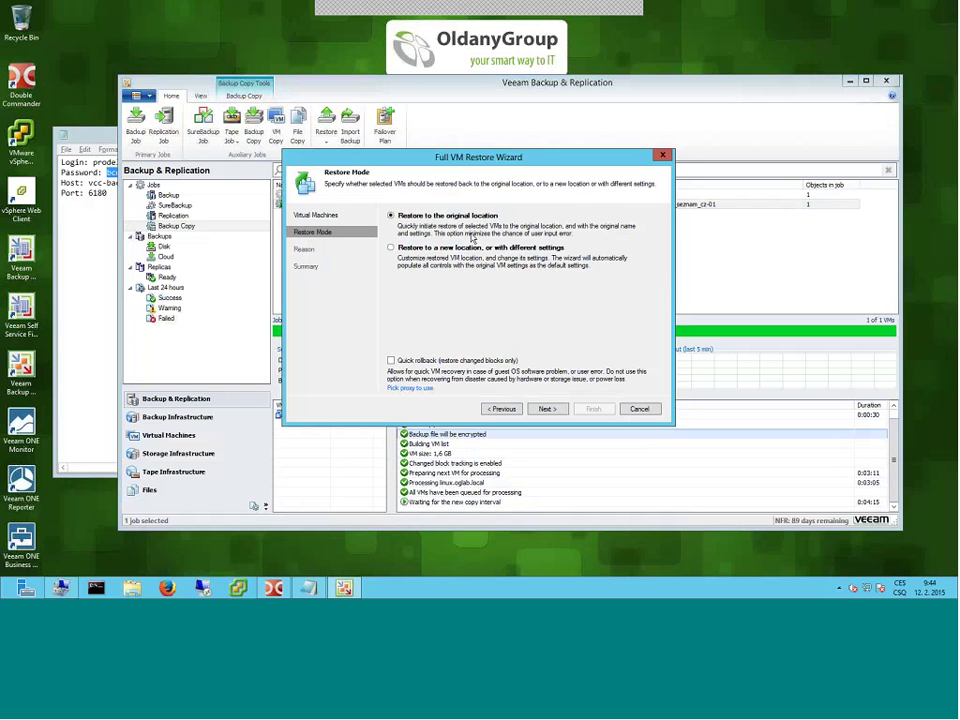
# - Choose restore to a new location, or with different settings, as the restore mode
pyautogui.click(547, 409)
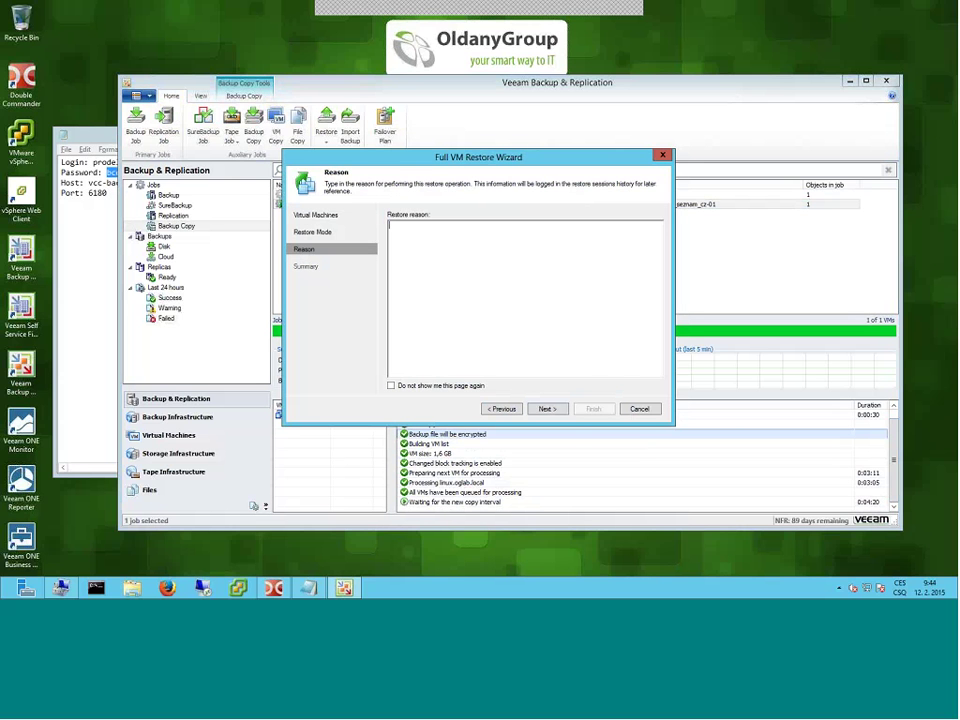
pyautogui.click(502, 409)
pyautogui.click(391, 247)
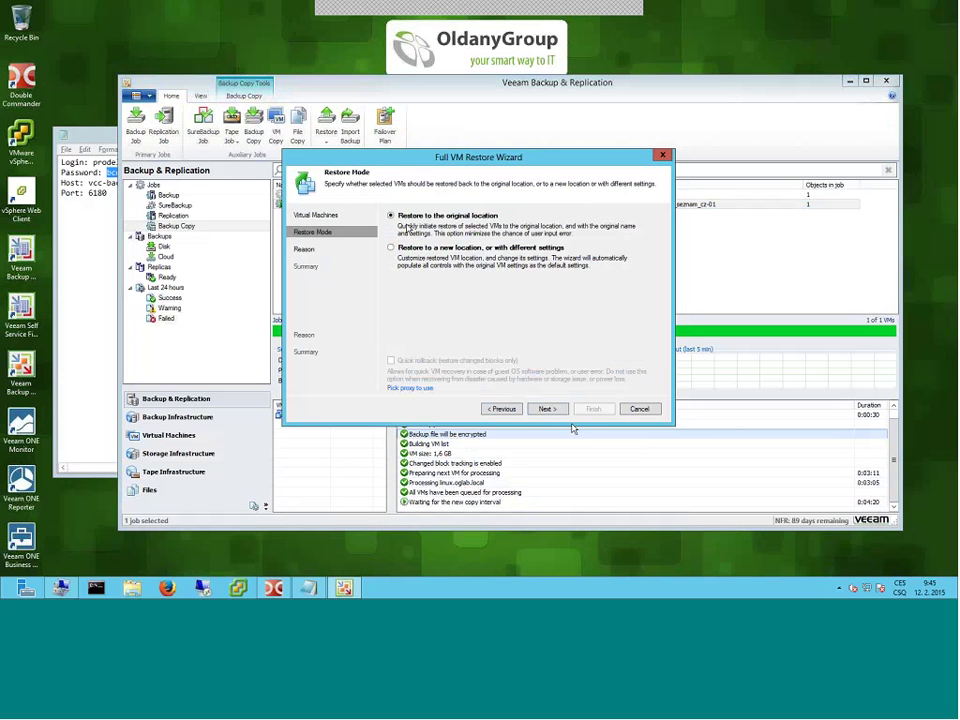
pyautogui.click(548, 409)
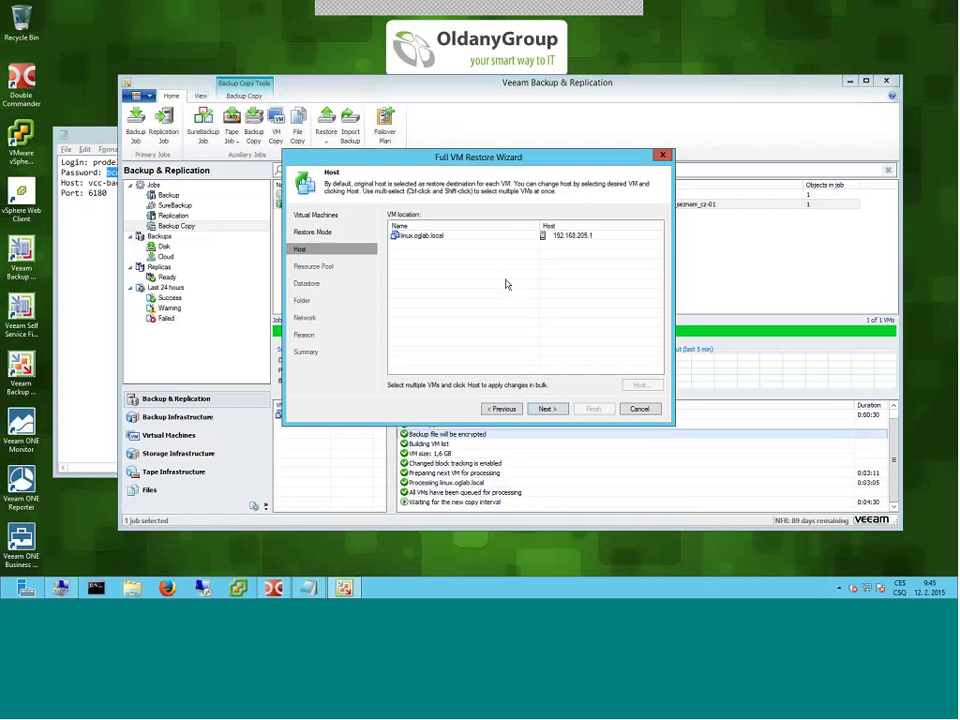
# - Keep linux.oglab.local's original host, resource pool and datastore
pyautogui.click(439, 238)
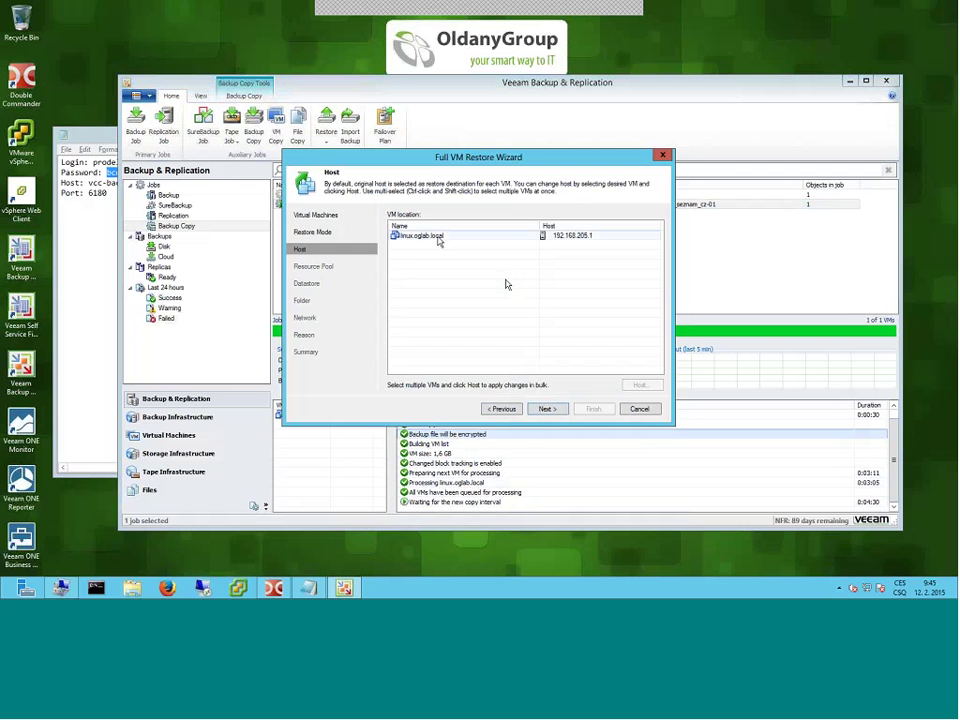
pyautogui.click(548, 409)
pyautogui.click(562, 237)
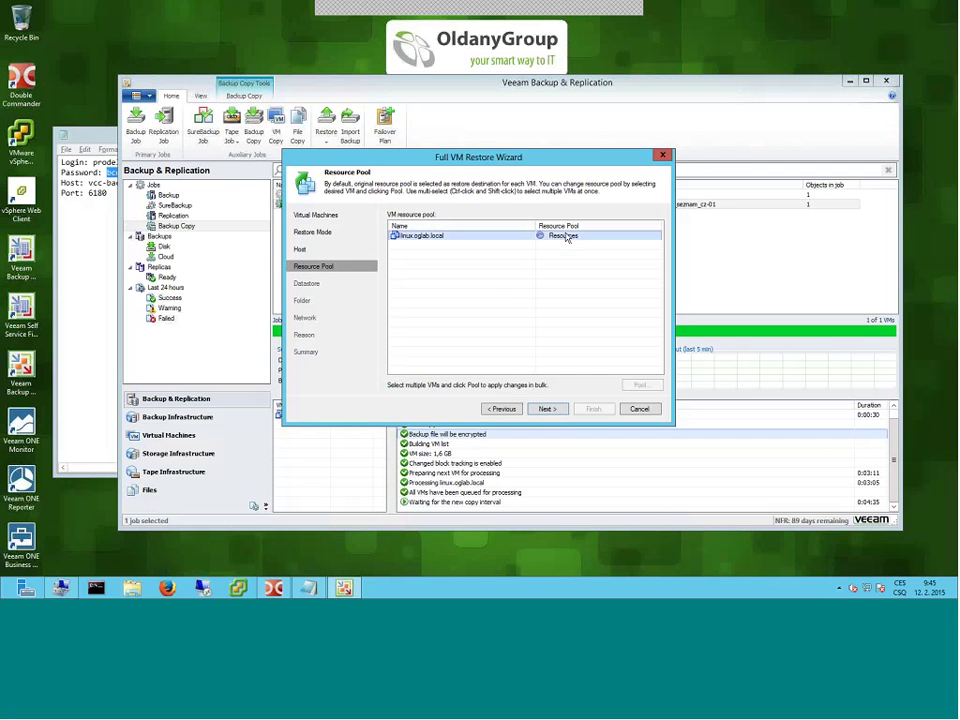
pyautogui.click(553, 409)
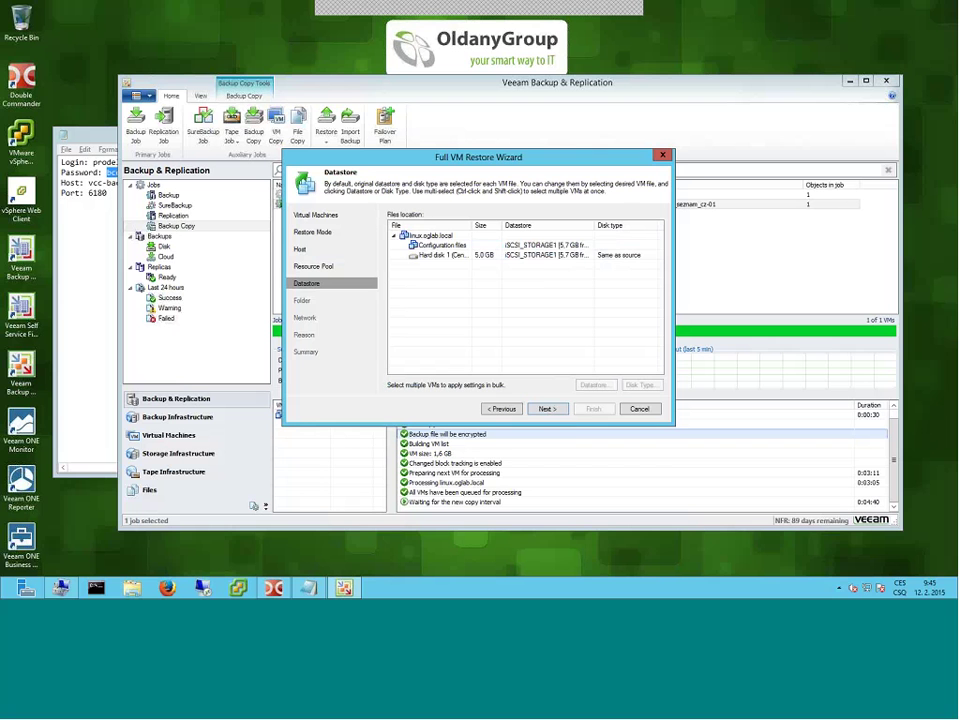
pyautogui.click(559, 409)
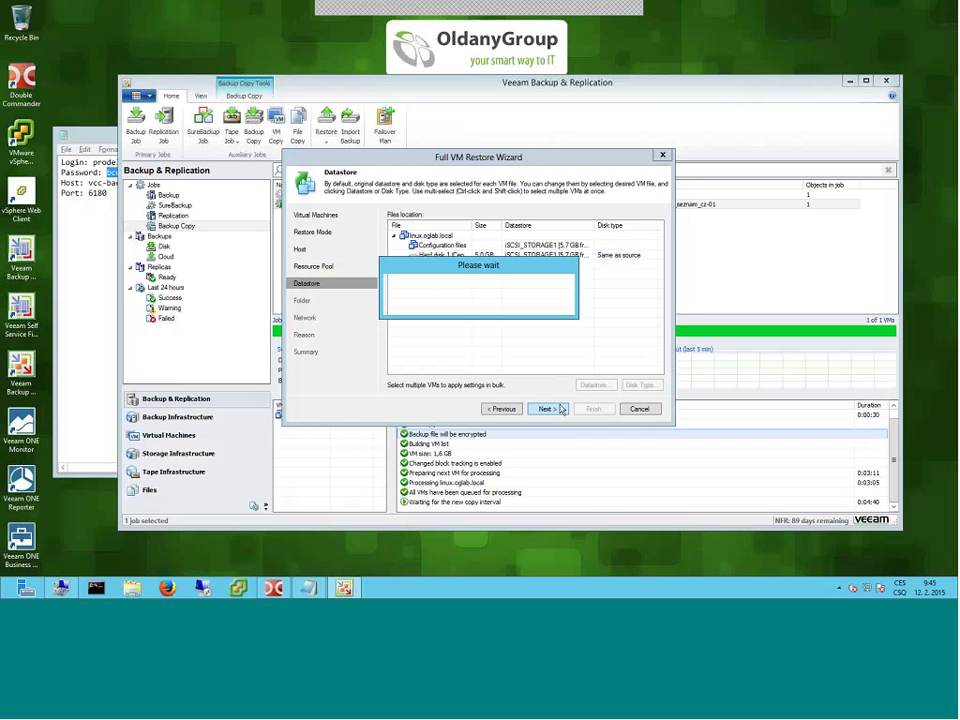
pyautogui.click(593, 12)
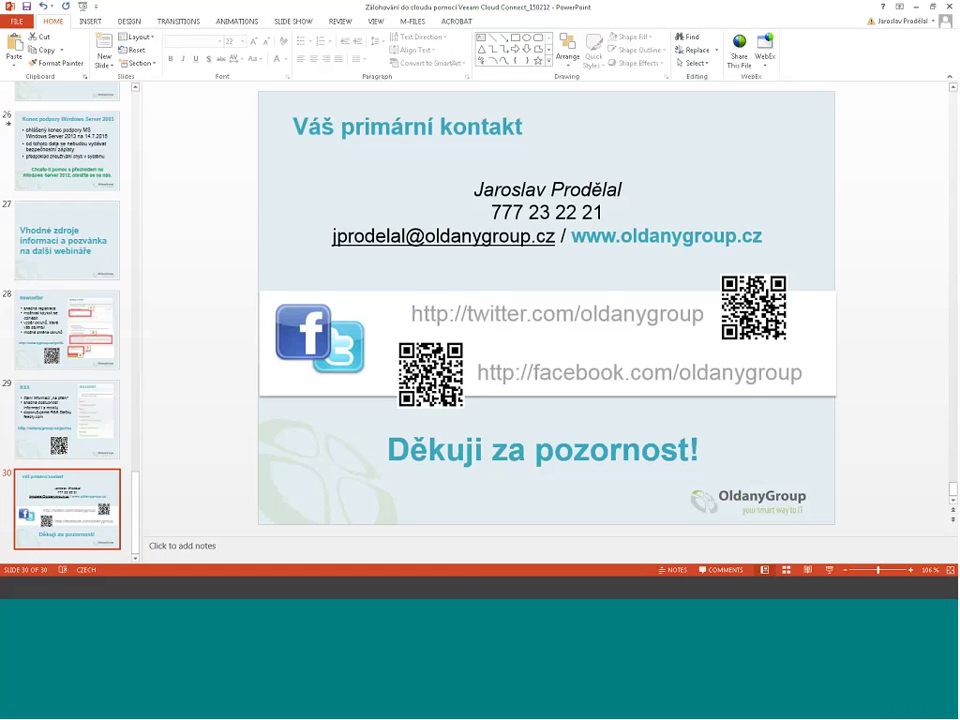
pyautogui.click(469, 587)
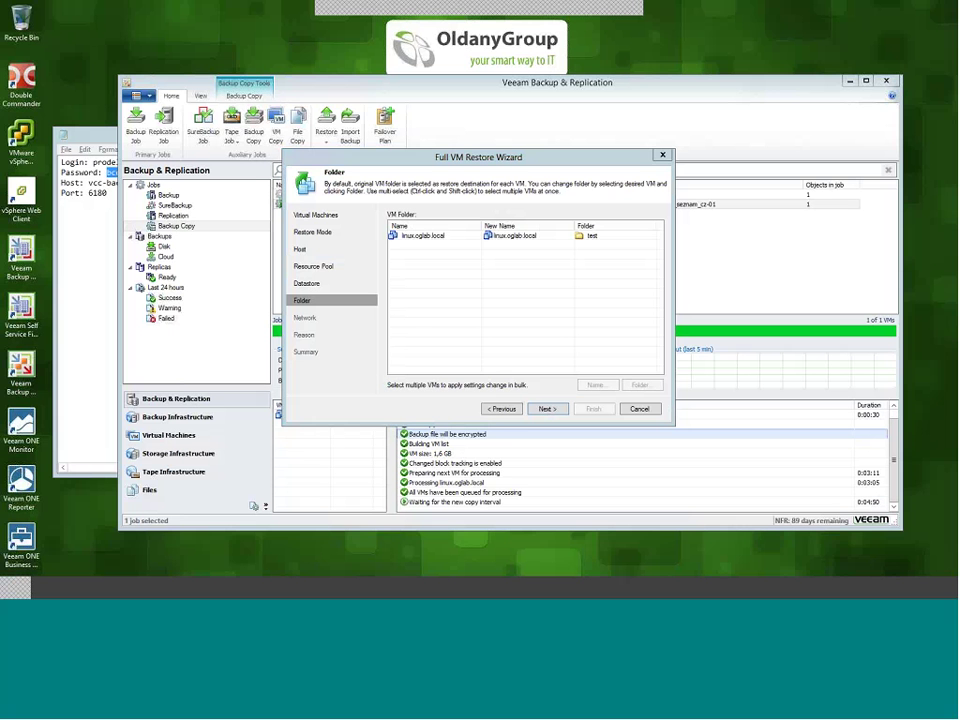
# - Set linux.oglab.local's destination location to OGLAB - datacentrum A
pyautogui.click(551, 236)
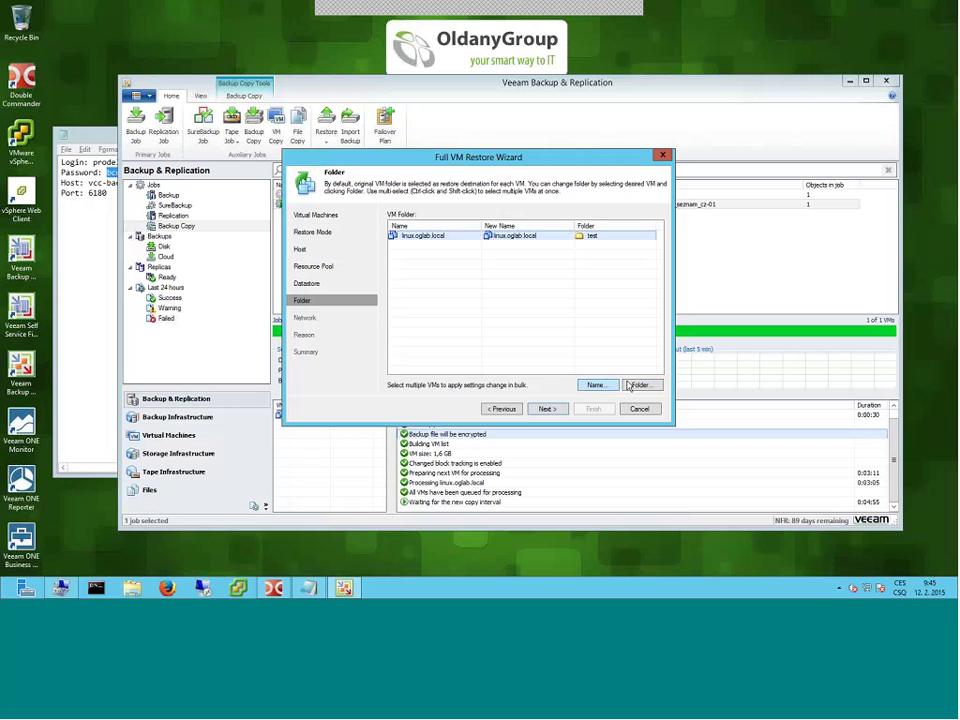
pyautogui.click(641, 386)
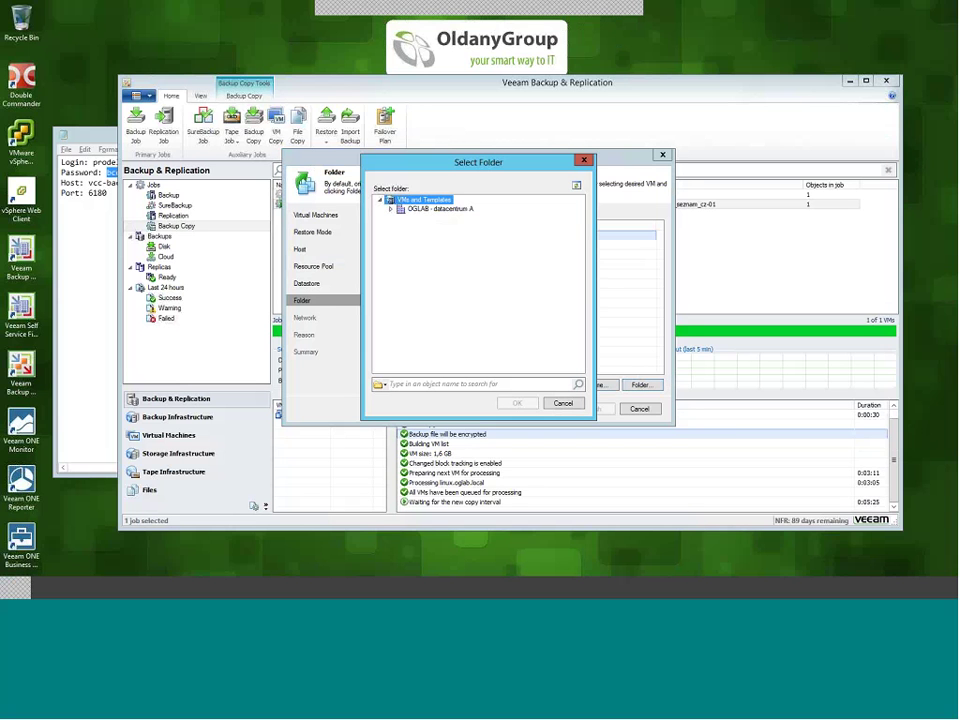
pyautogui.click(448, 209)
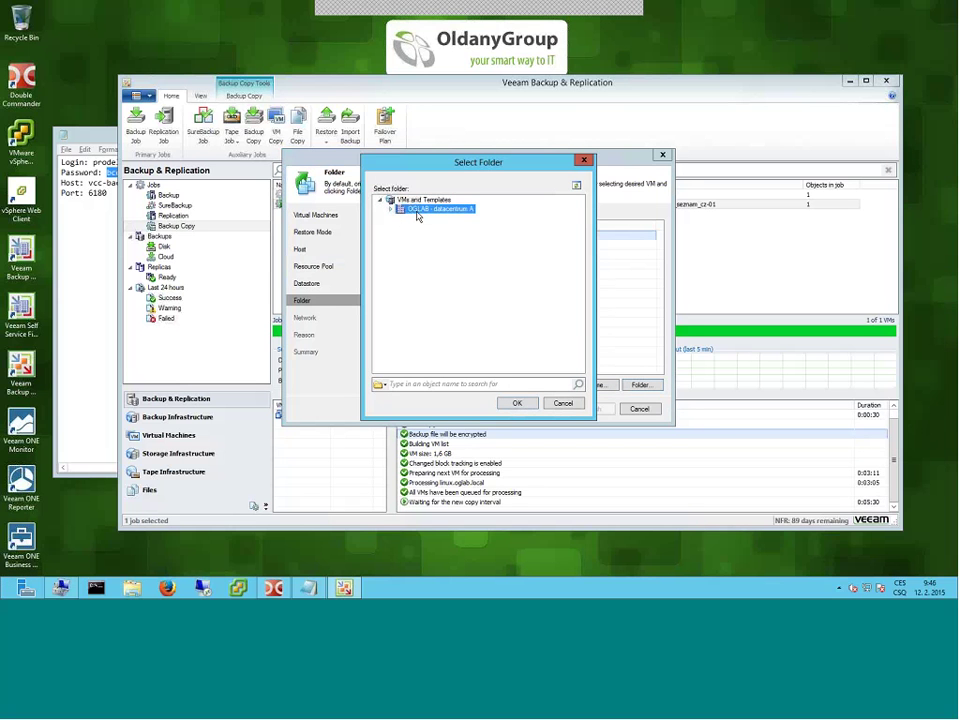
pyautogui.click(516, 402)
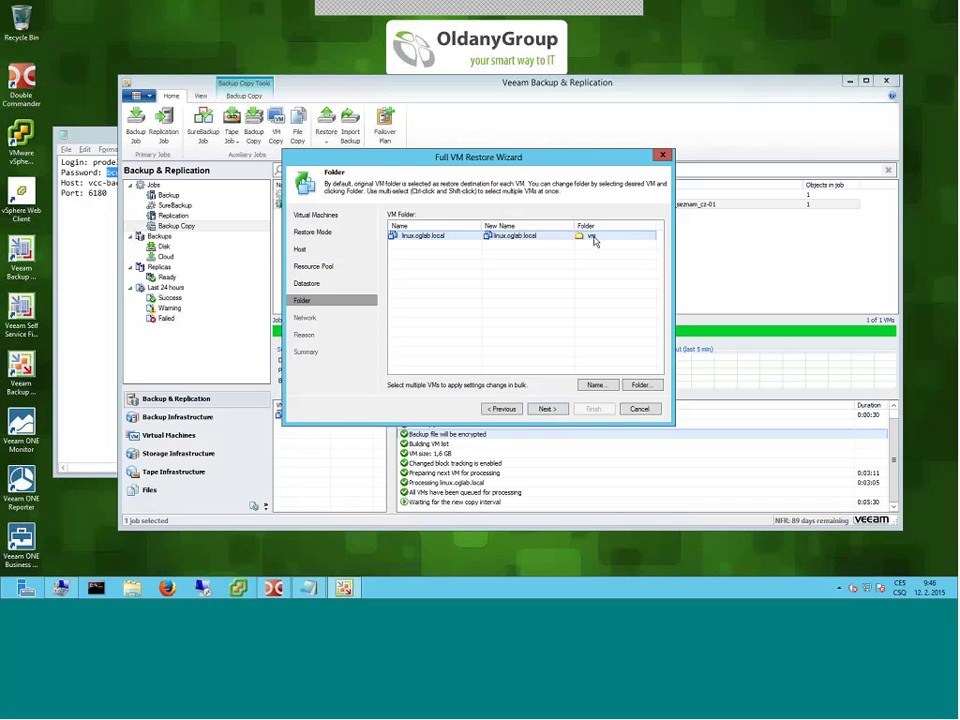
# - Choose the test folder under OGLAB - datacentrum A as the VM's destination folder
pyautogui.click(640, 386)
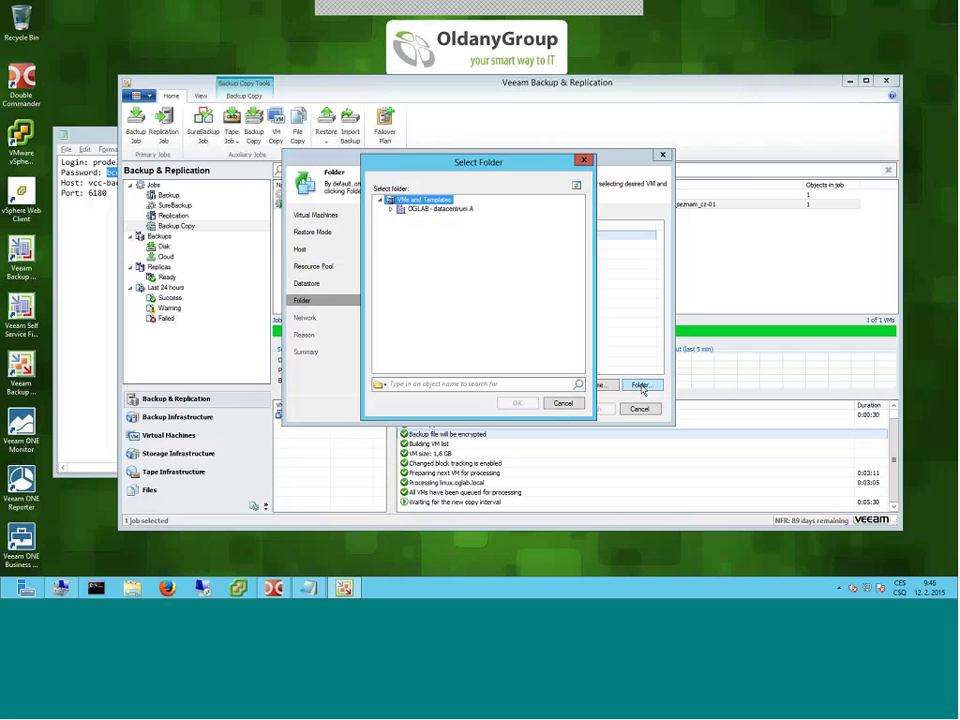
pyautogui.click(393, 209)
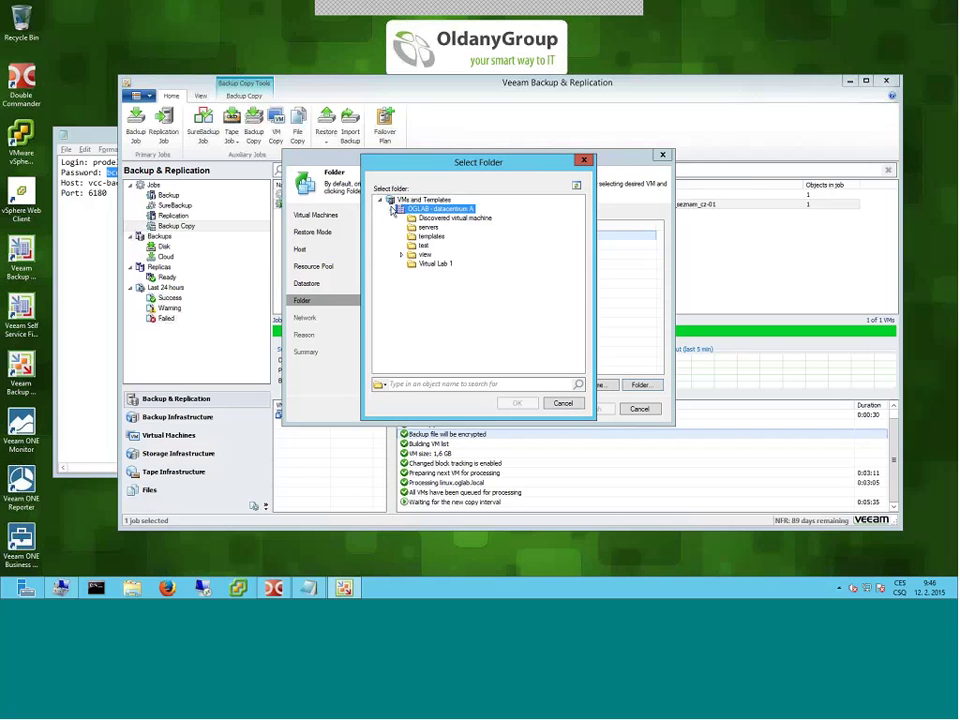
pyautogui.click(421, 245)
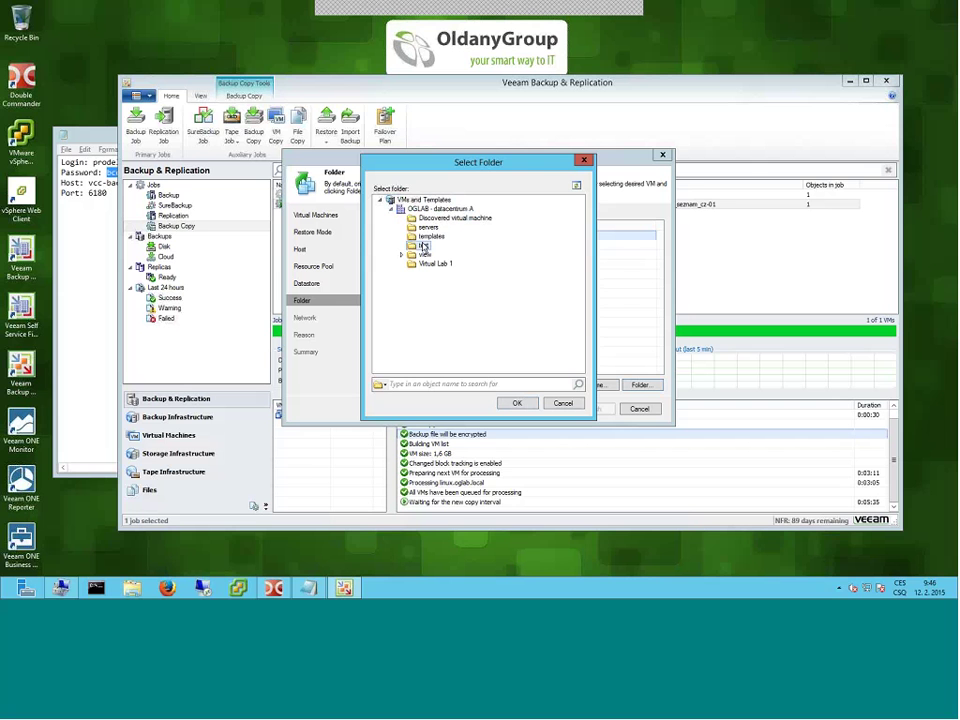
pyautogui.click(419, 246)
pyautogui.click(518, 404)
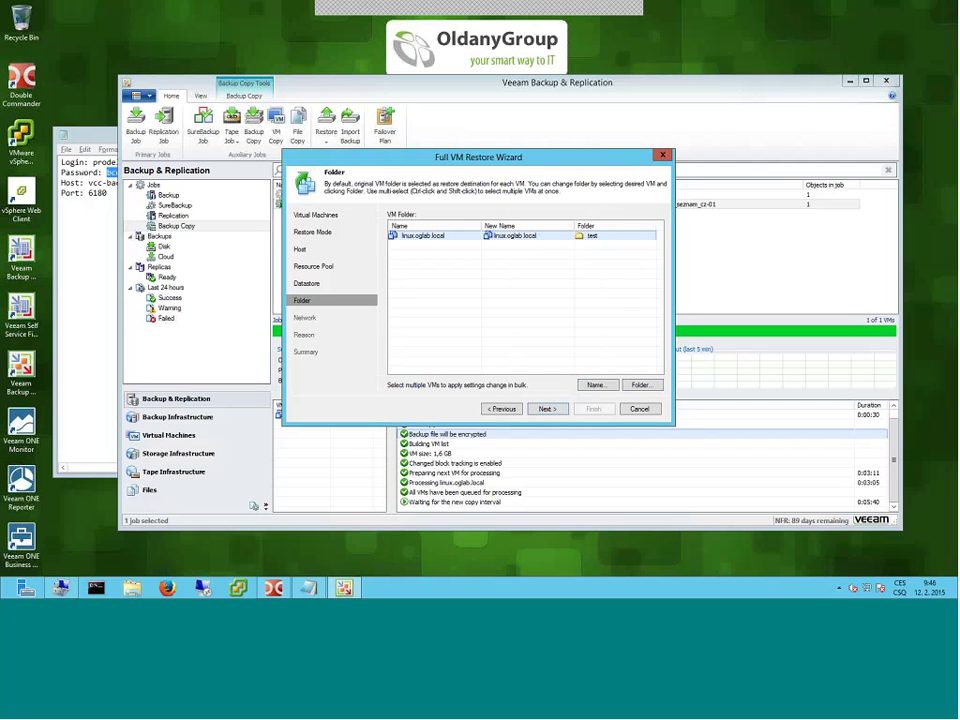
# - Rename the restored VM to linux.oglab.local_restored by adding the _restored suffix
pyautogui.click(595, 385)
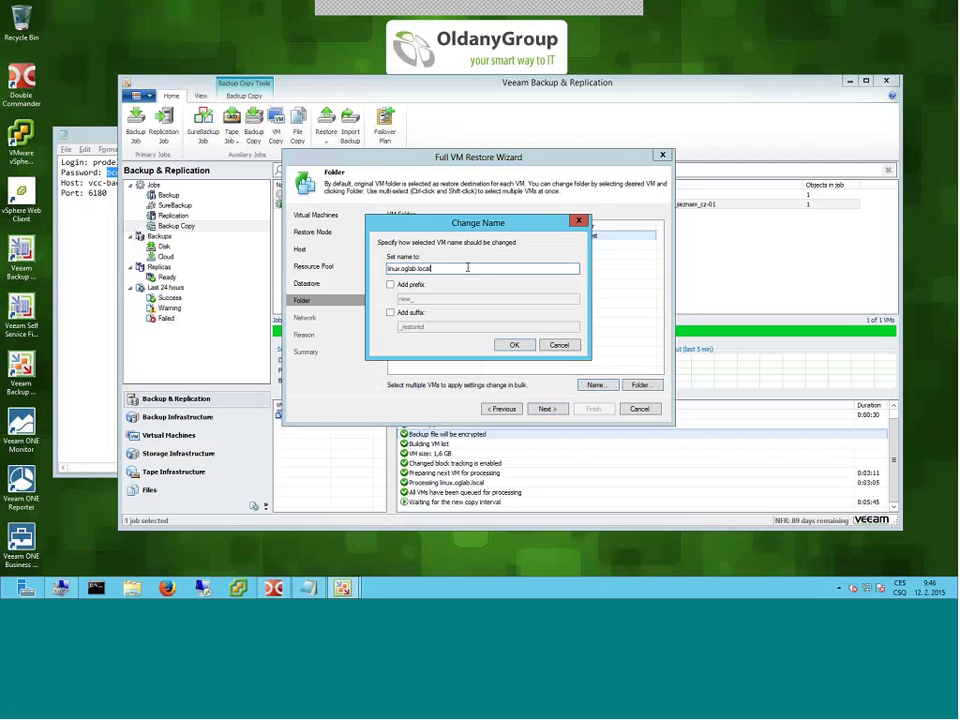
pyautogui.click(390, 312)
pyautogui.click(514, 344)
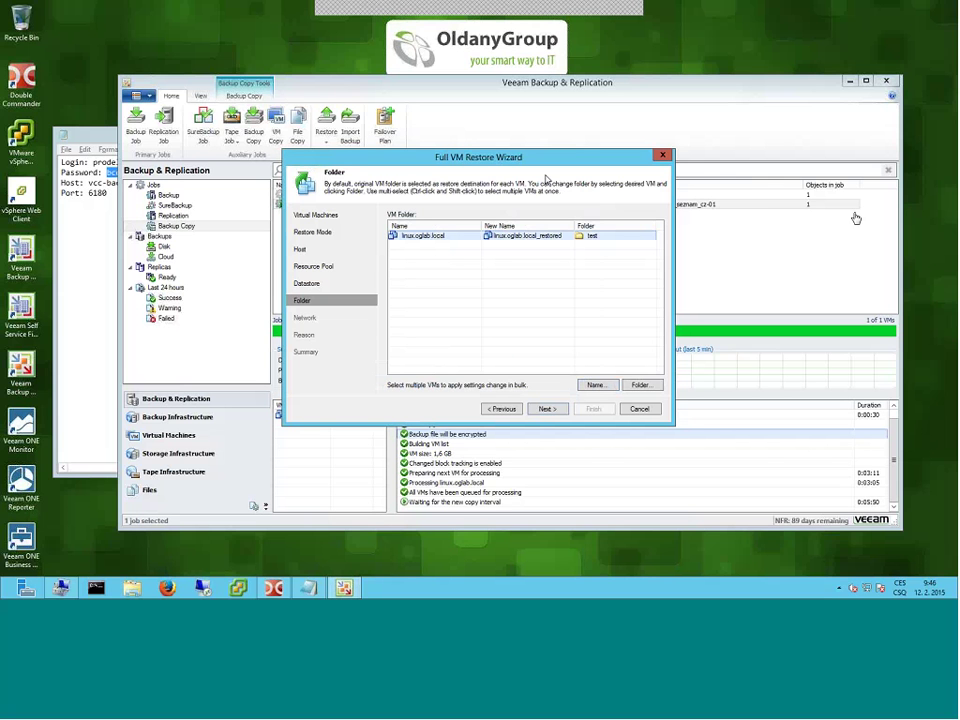
pyautogui.click(556, 408)
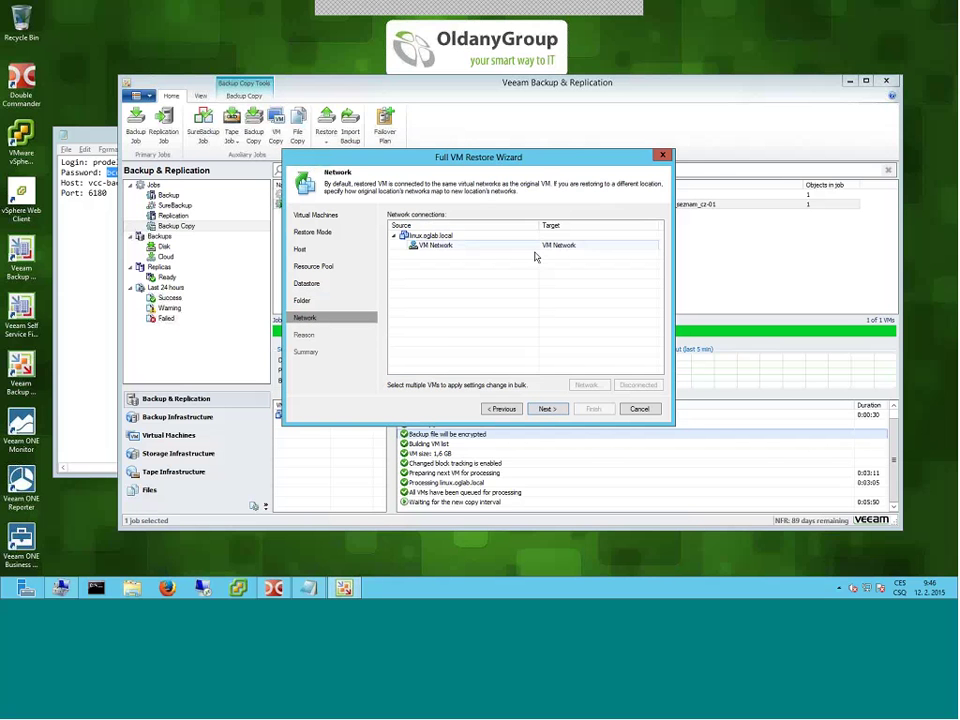
# - Set the VM Network mapping to Disconnected and continue to the Reason step
pyautogui.click(466, 246)
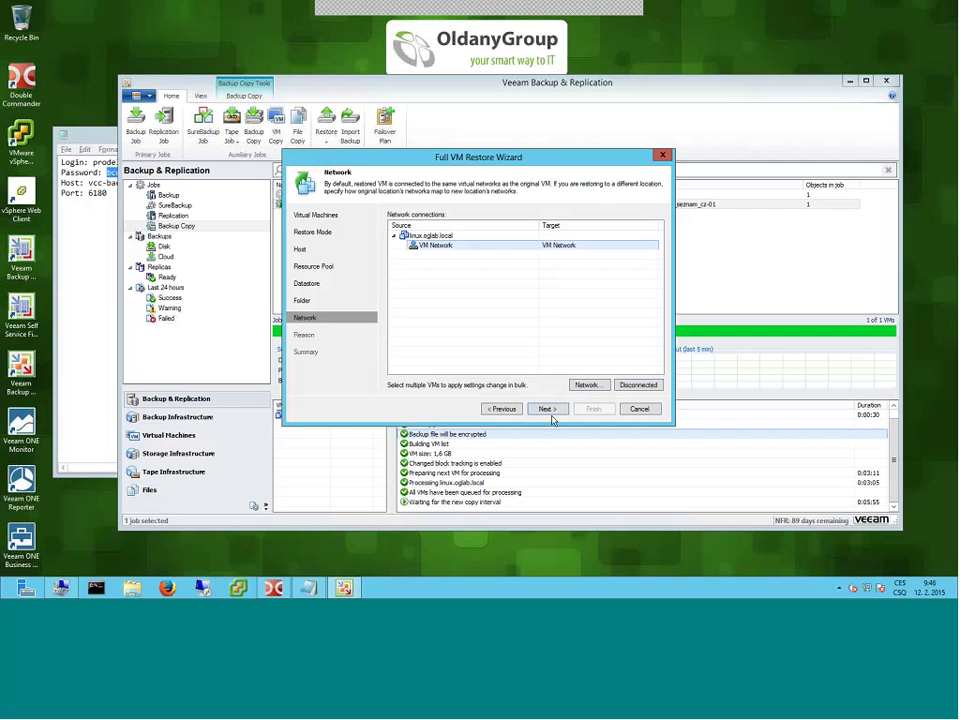
pyautogui.click(636, 387)
pyautogui.click(549, 408)
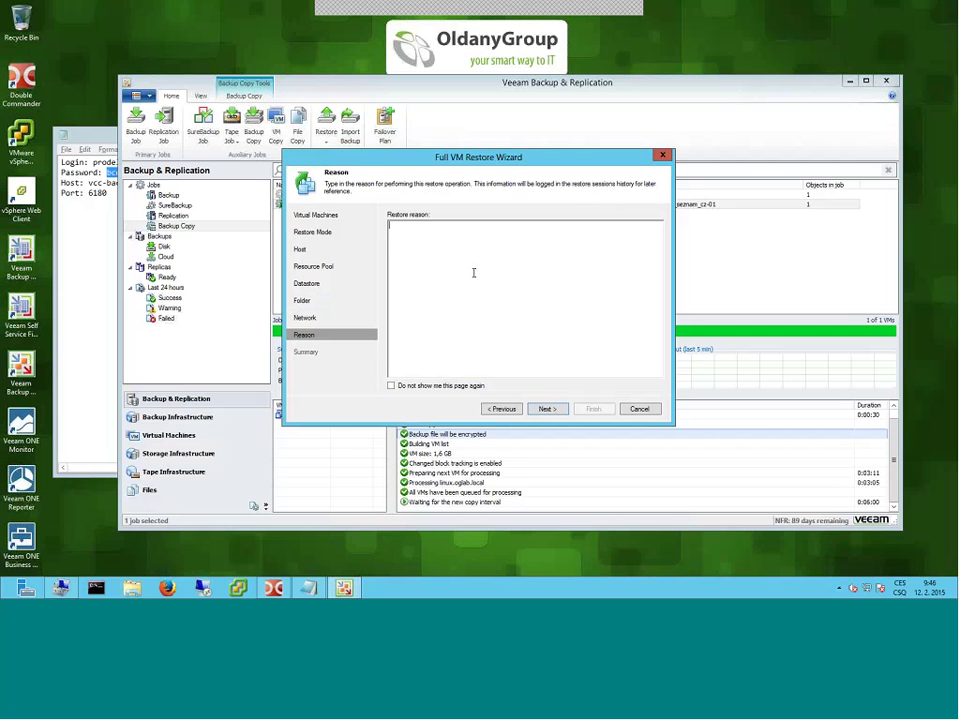
# - Enter 'test praktické ukázky' as the restore reason and proceed to the Summary
pyautogui.write('test praktické ukázky')
pyautogui.click(545, 409)
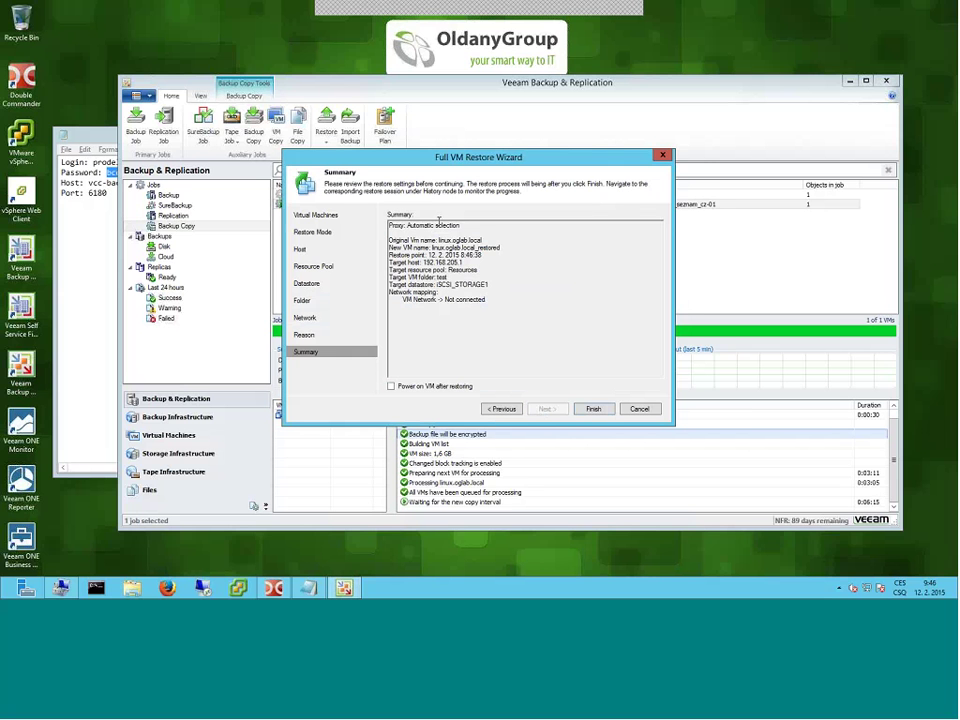
# - Finish the wizard to launch the linux.oglab.local restore session
pyautogui.click(592, 409)
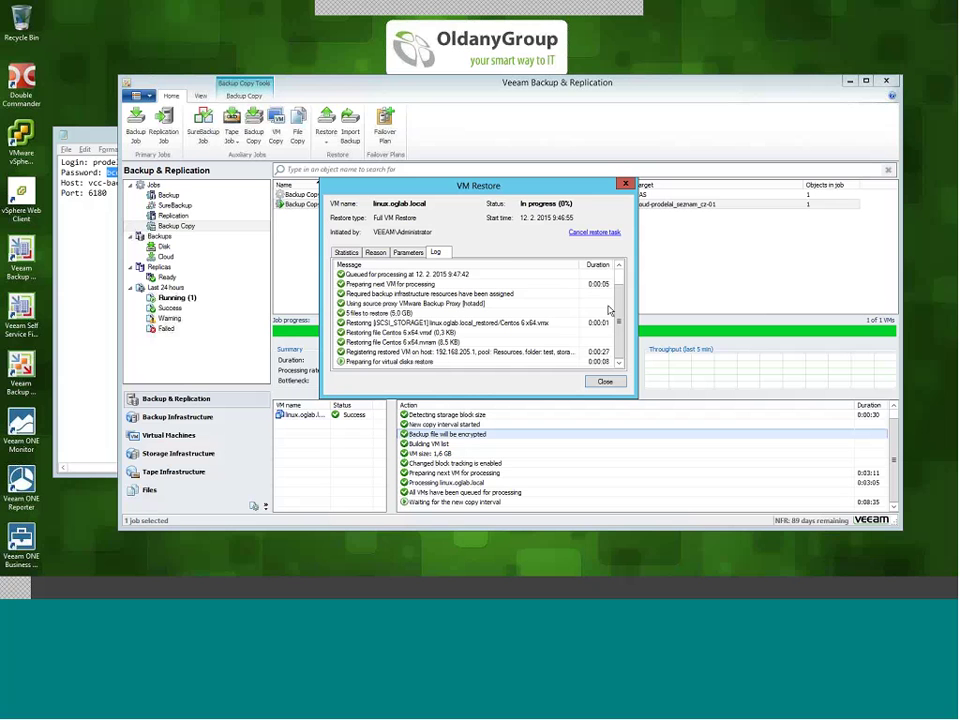
# - Follow the restore log to 100% success, then return to the closing PowerPoint slide
pyautogui.scroll(1, 620, 280)
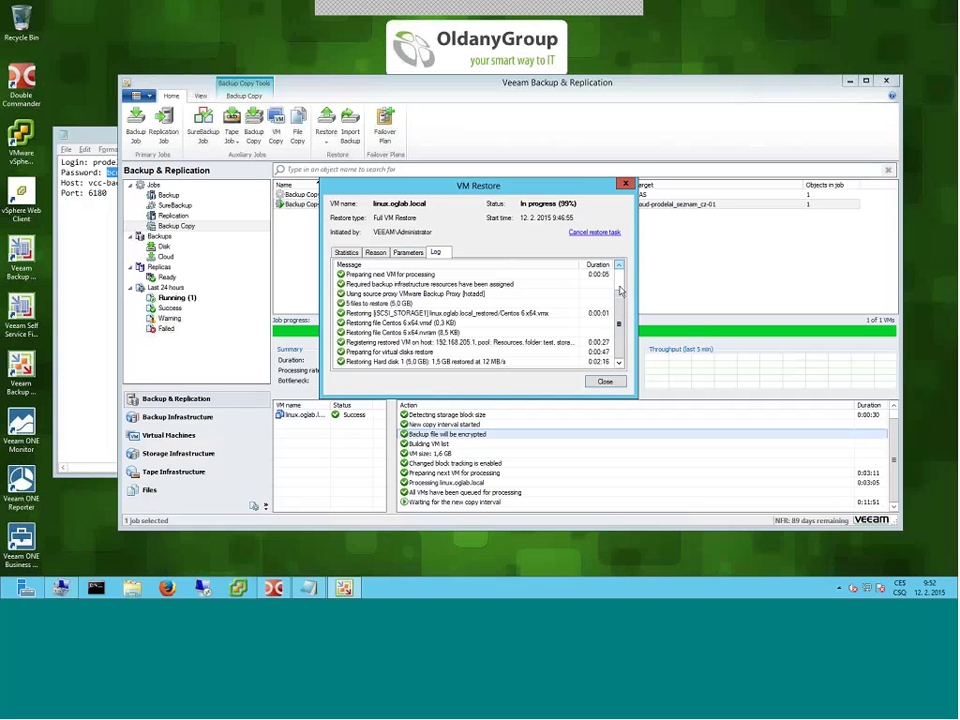
pyautogui.scroll(1, 621, 278)
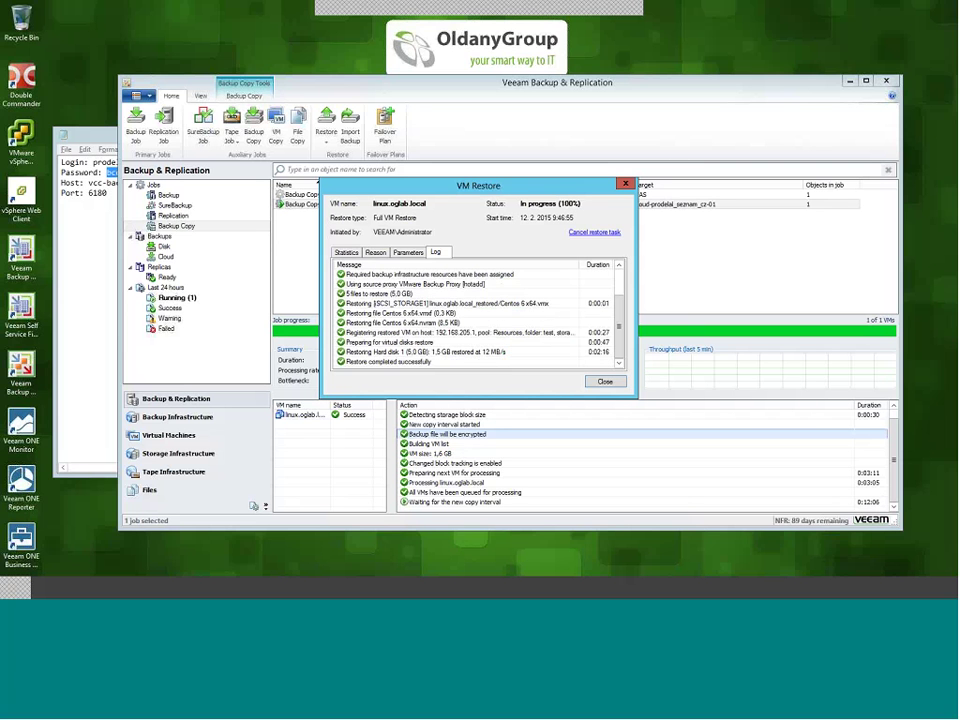
pyautogui.click(594, 12)
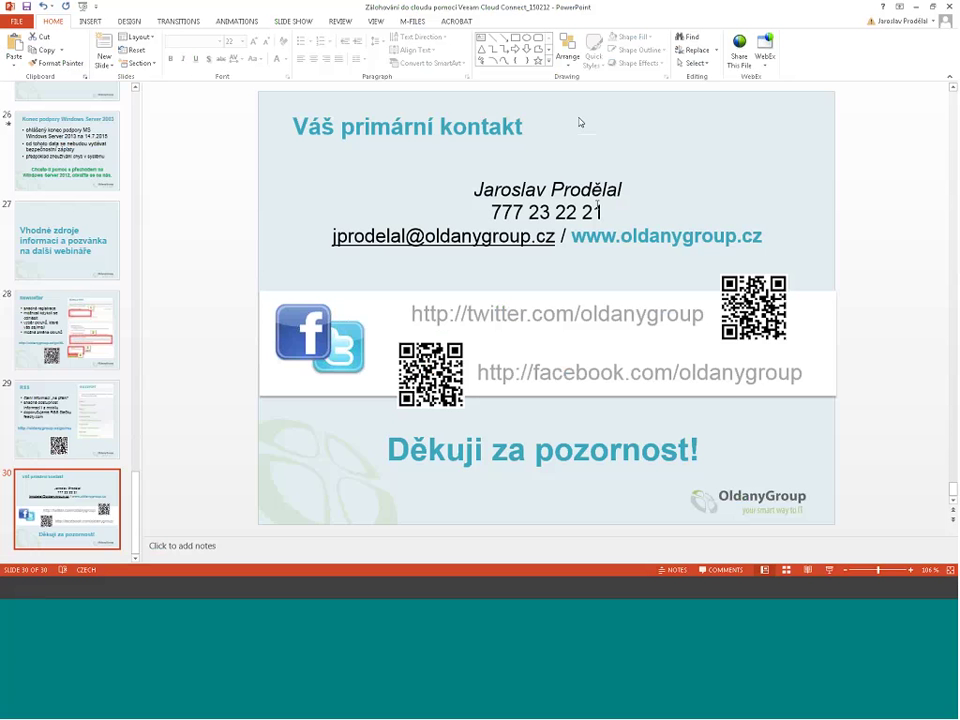